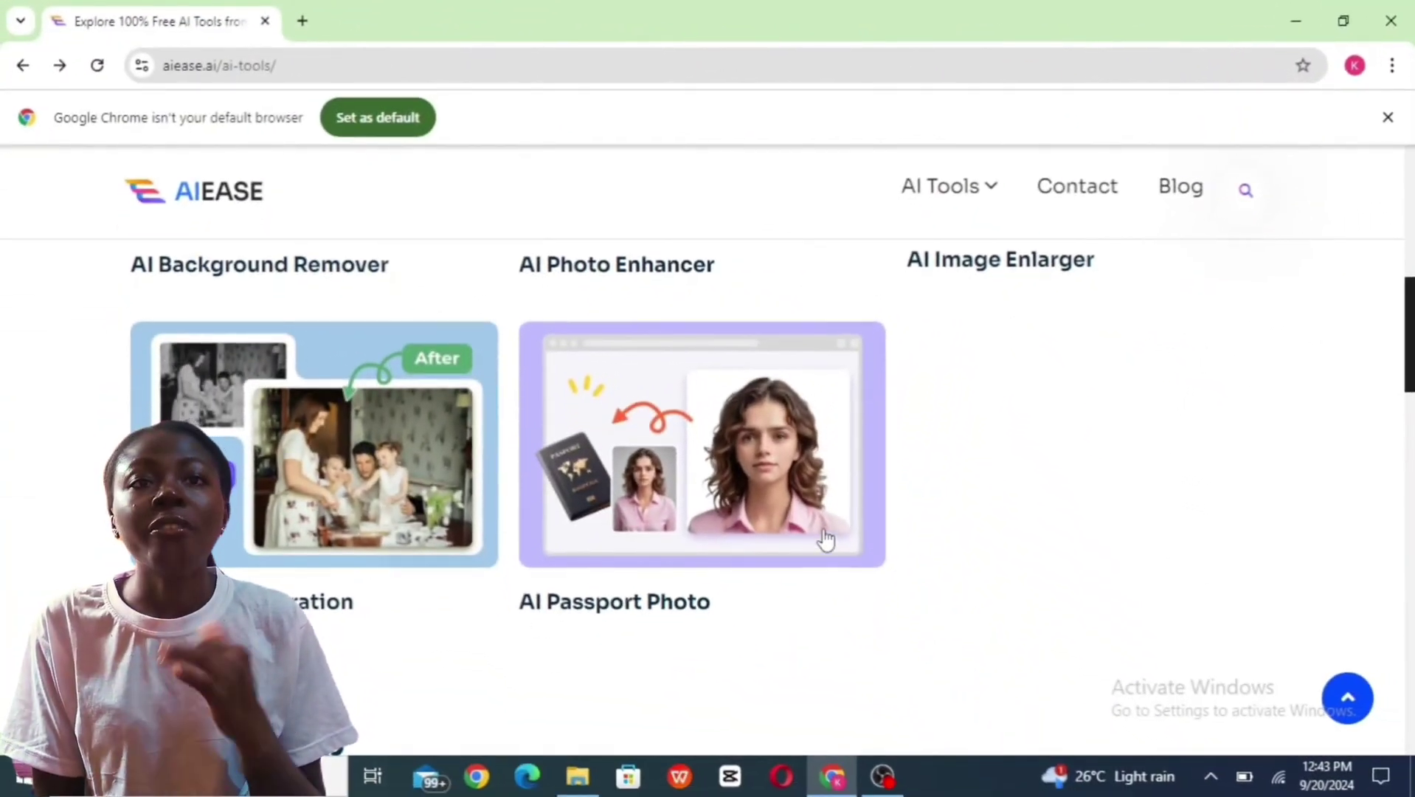
Look through the free AI tools page, covering the photo editing, face swap and headshot tools
scroll(812, 487, "down", 5)
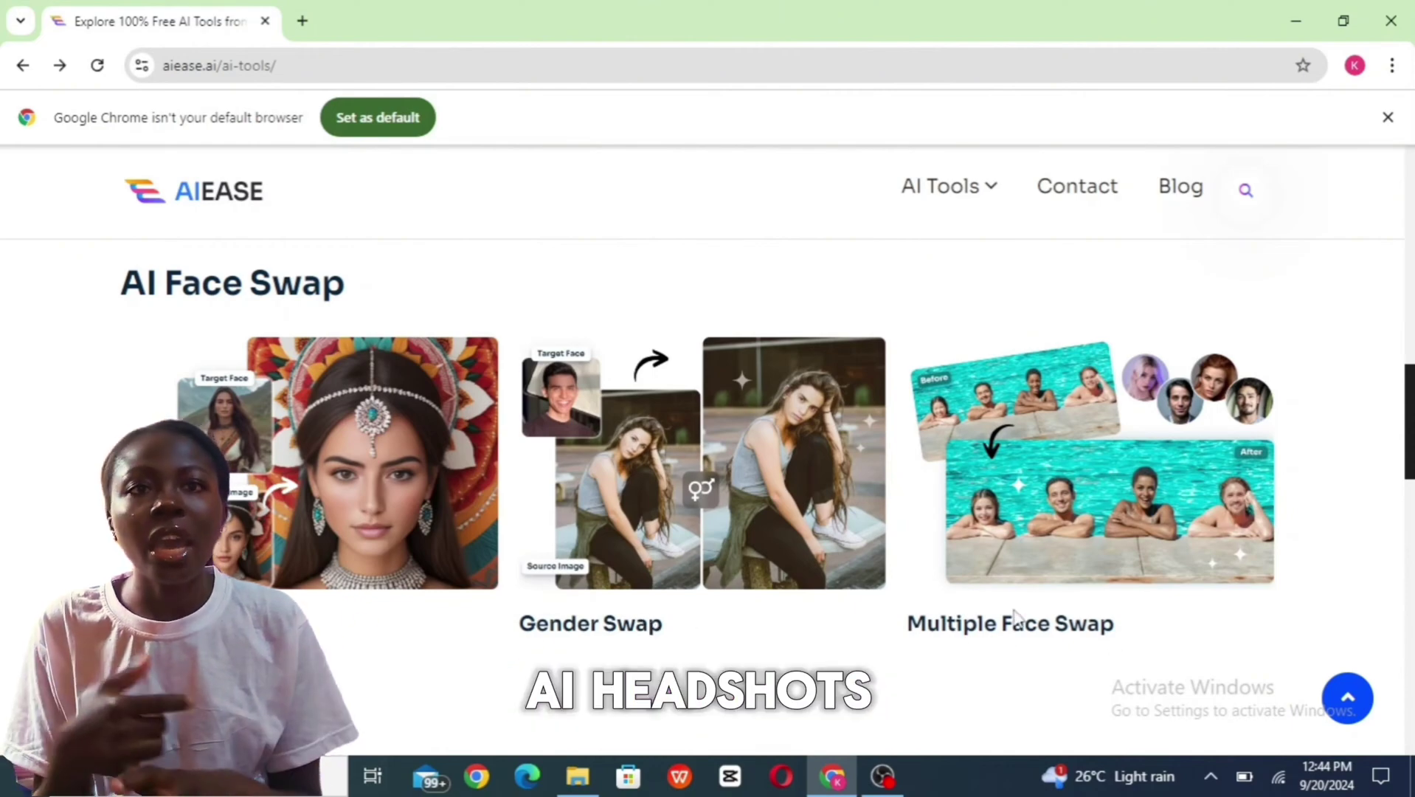
scroll(1003, 590, "down", 5)
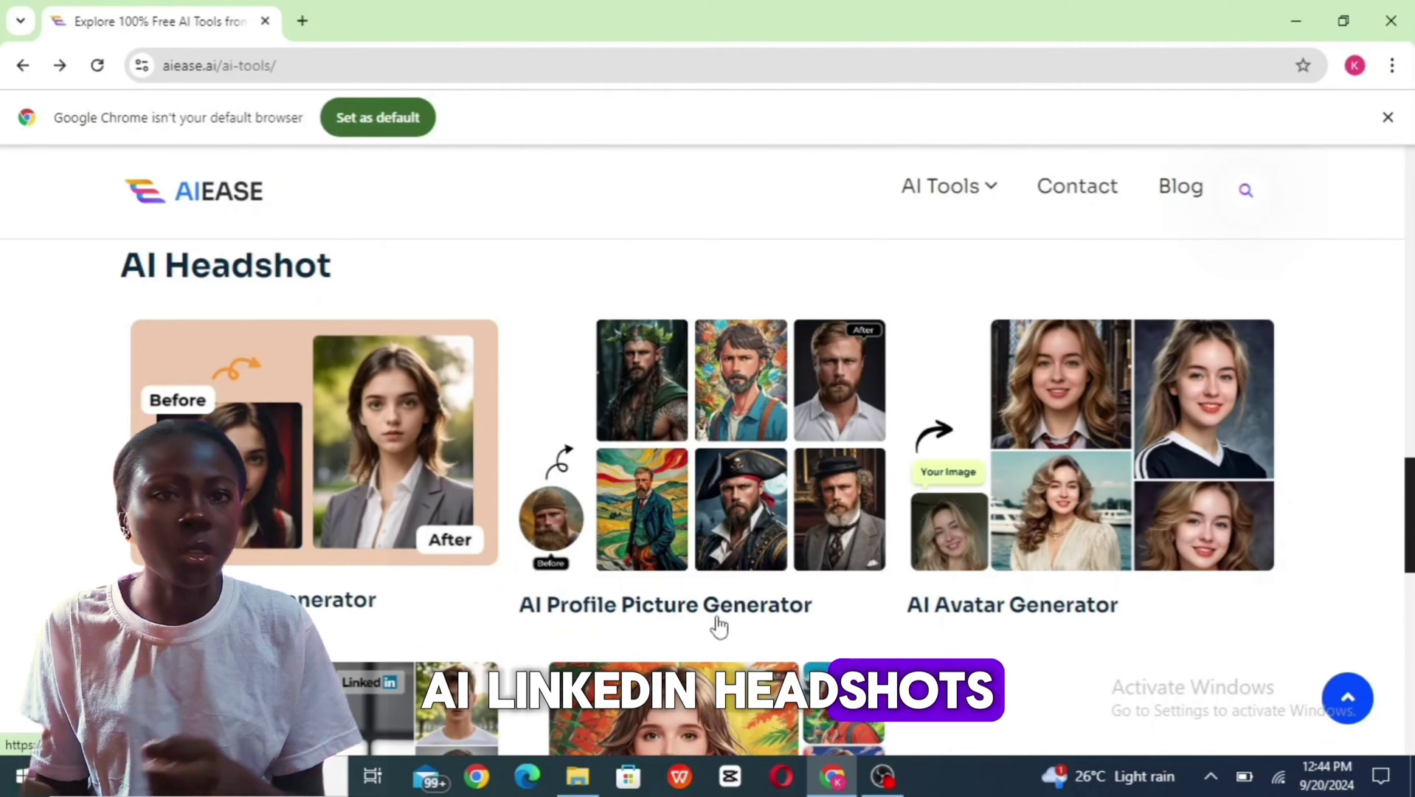
scroll(929, 626, "down", 5)
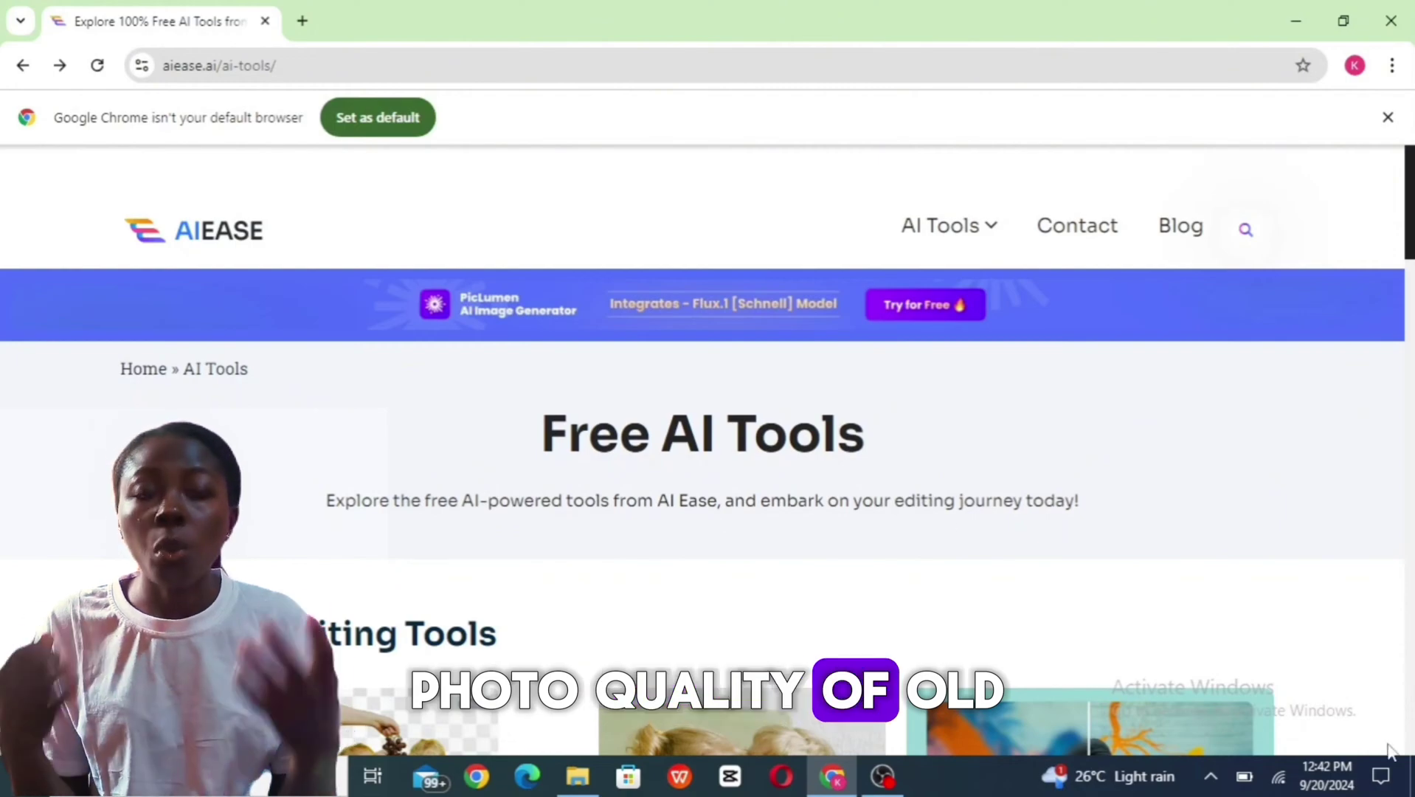
scroll(945, 517, "down", 6)
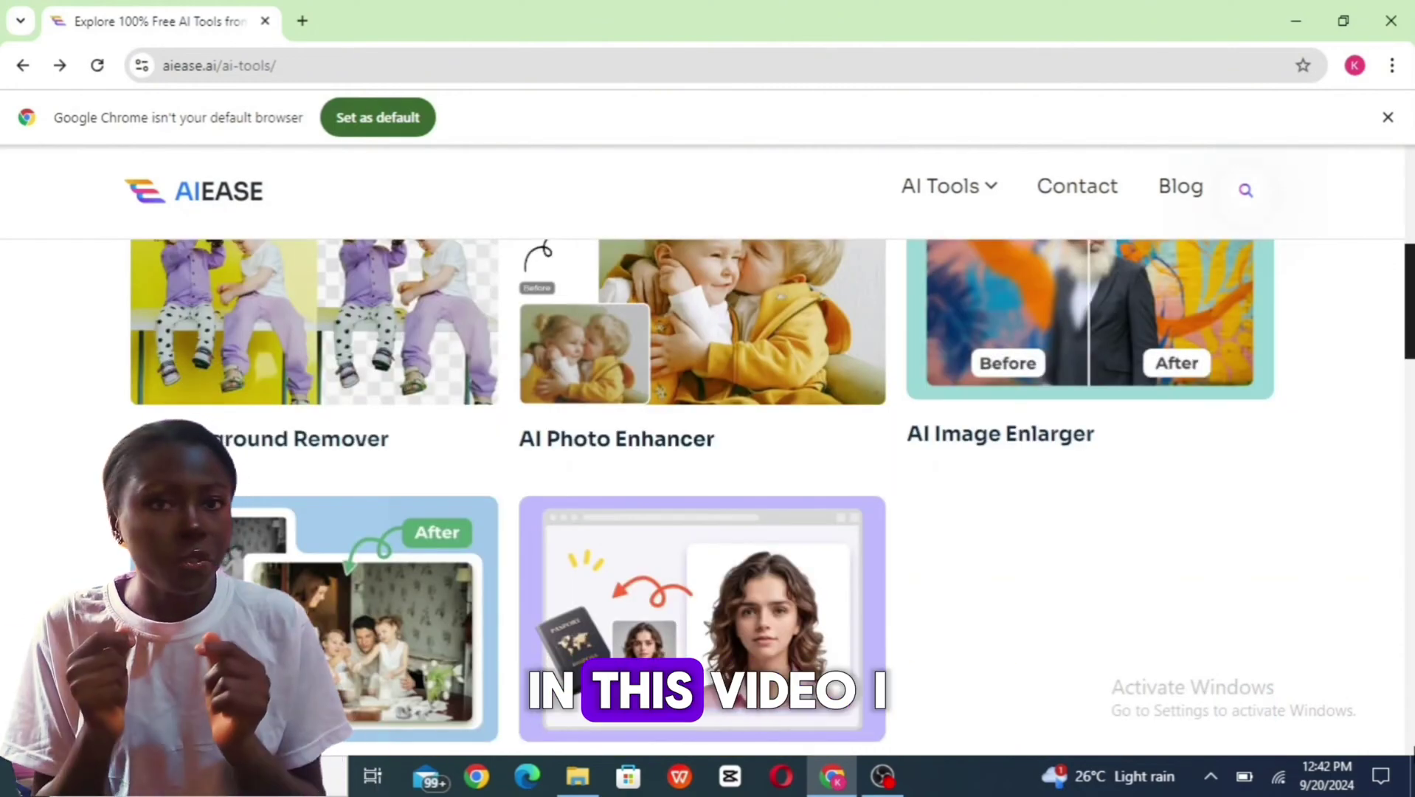
scroll(708, 487, "up", 6)
scroll(311, 289, "down", 8)
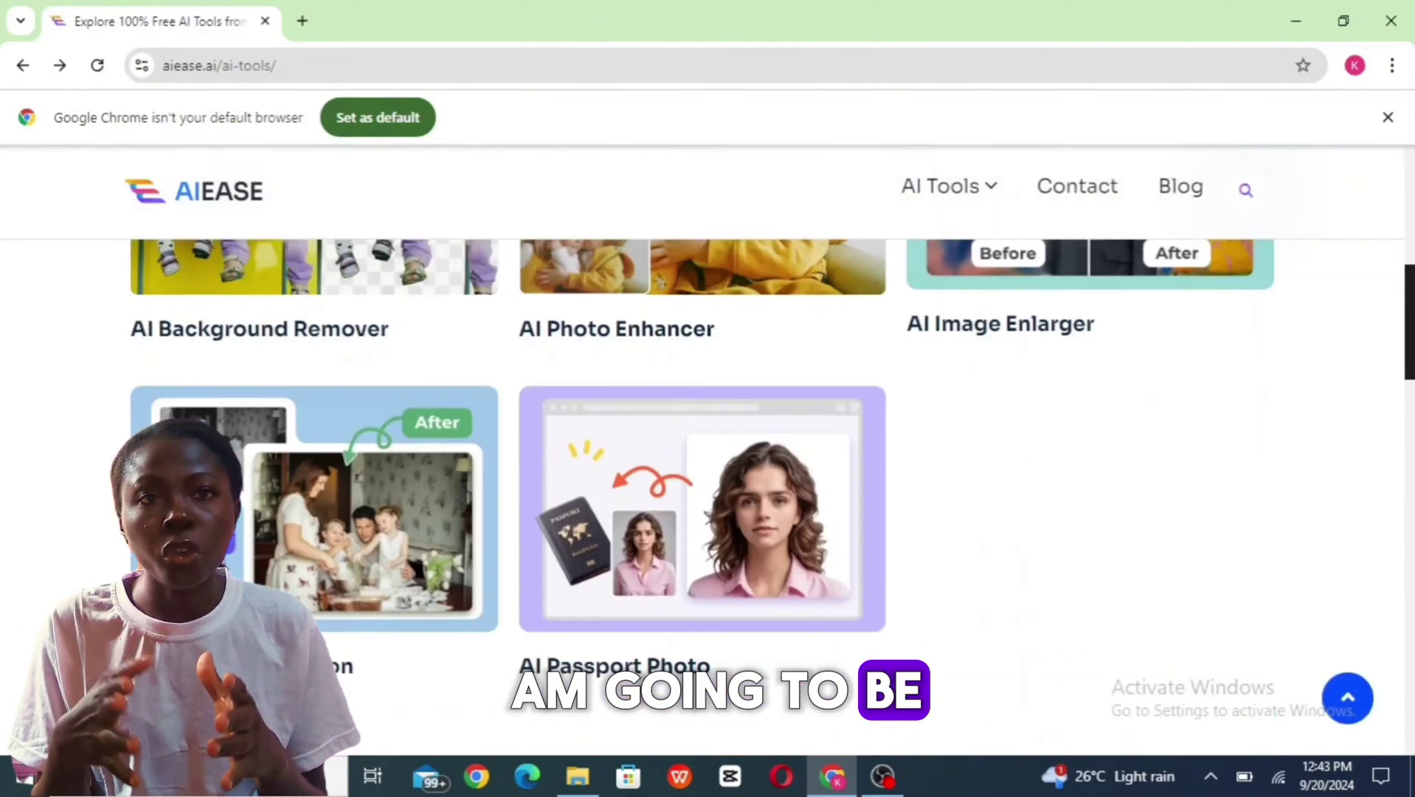
scroll(311, 289, "up", 5)
scroll(311, 290, "down", 1)
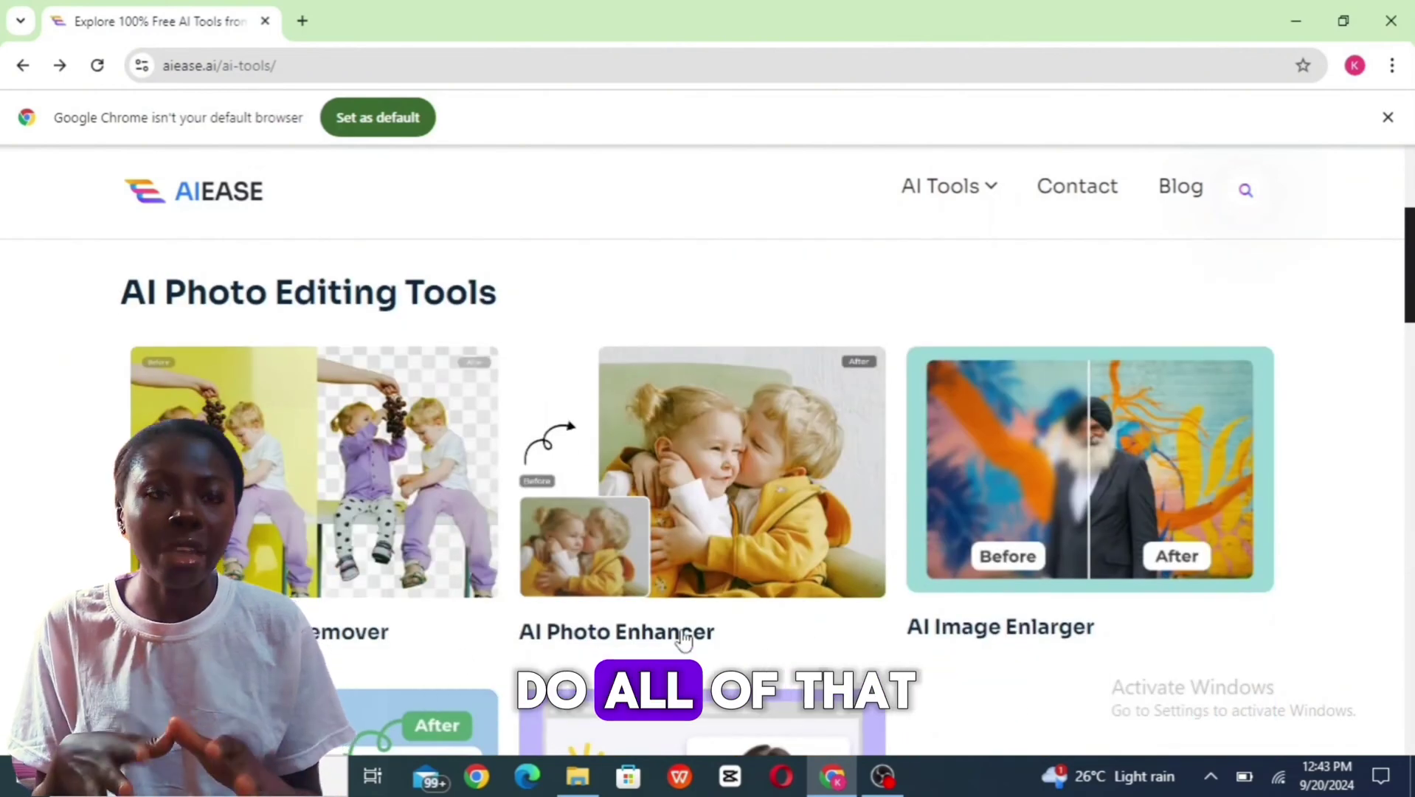
scroll(1188, 544, "down", 5)
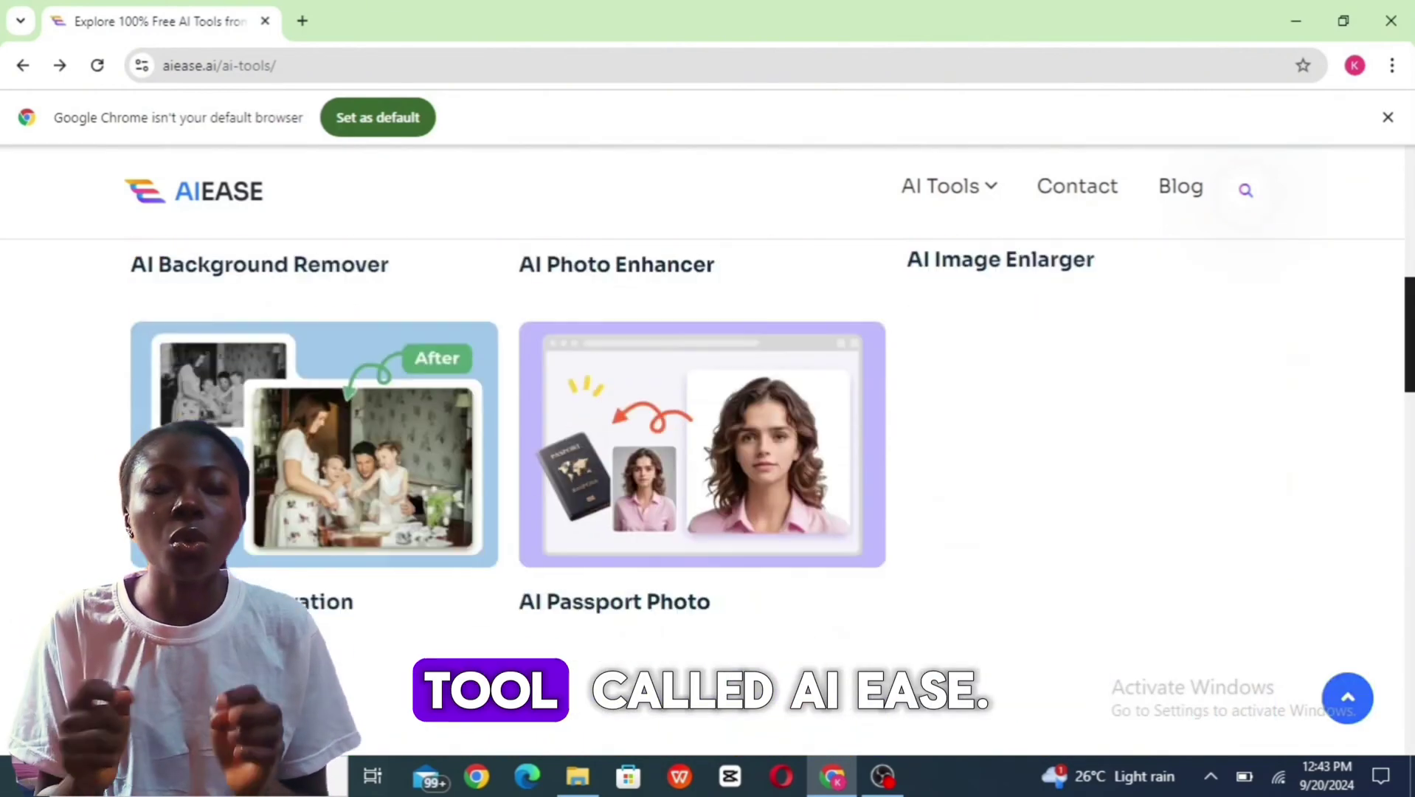
scroll(42, 502, "down", 15)
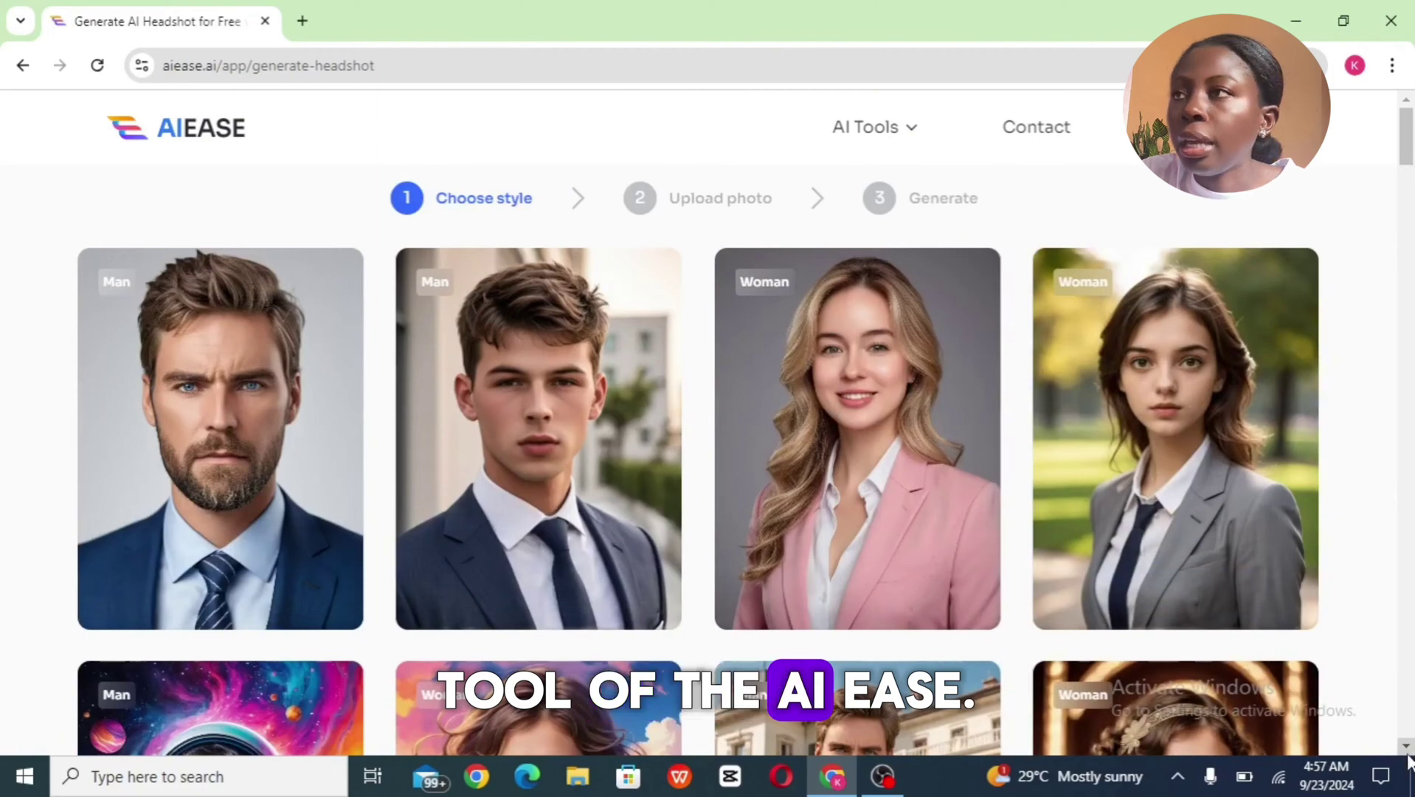
Look through the headshot generator's avatar styles and the product links in the page footer
scroll(1408, 760, "down", 6)
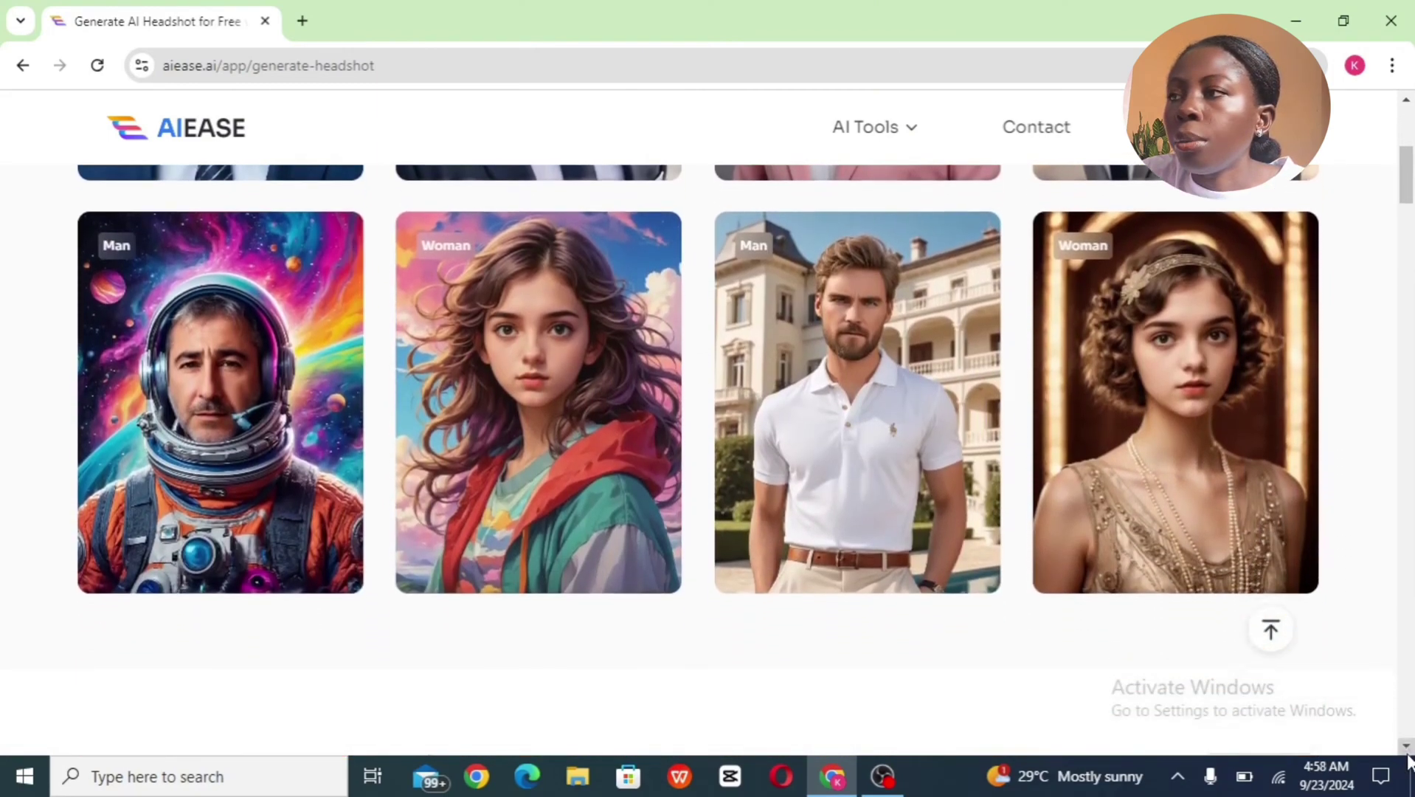
scroll(1408, 760, "down", 10)
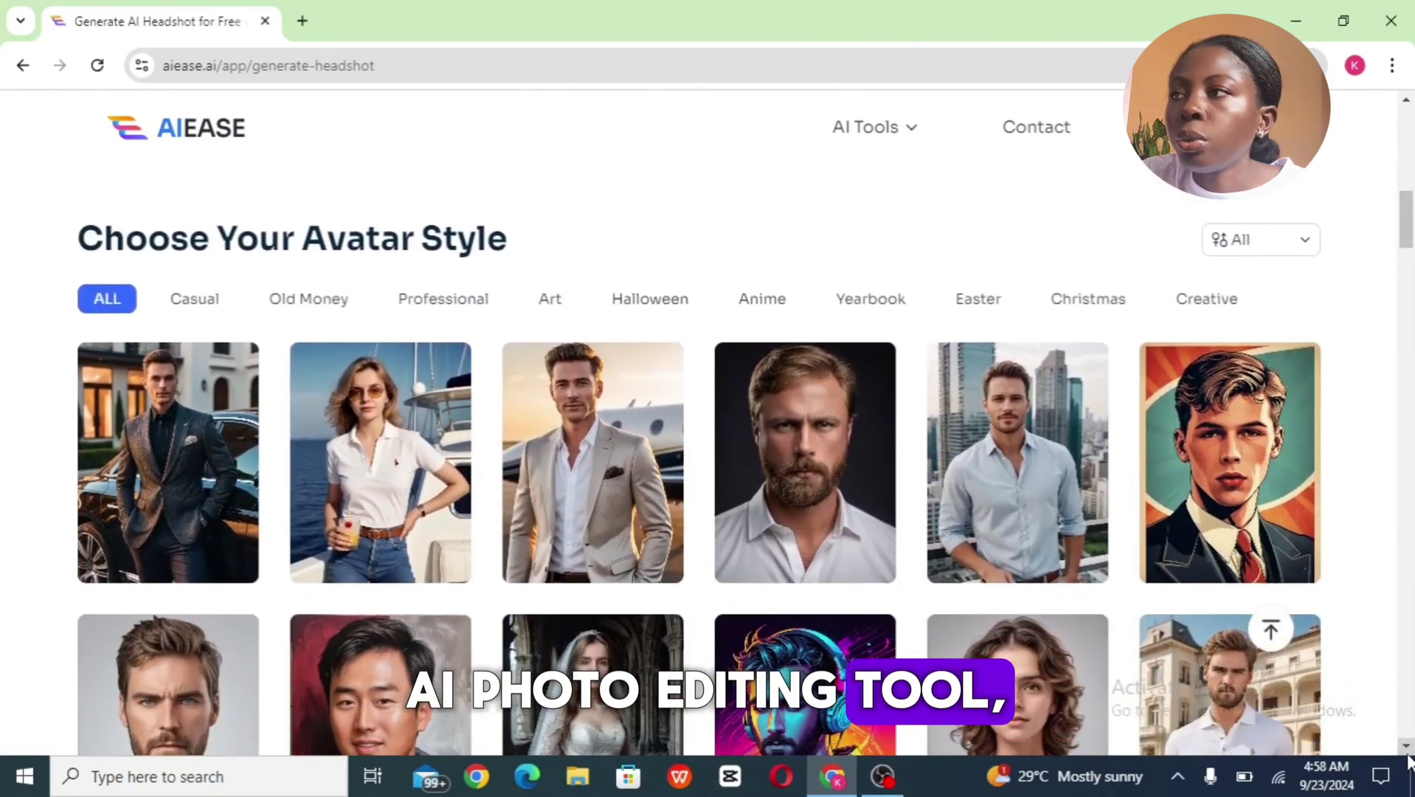
scroll(1409, 760, "down", 1)
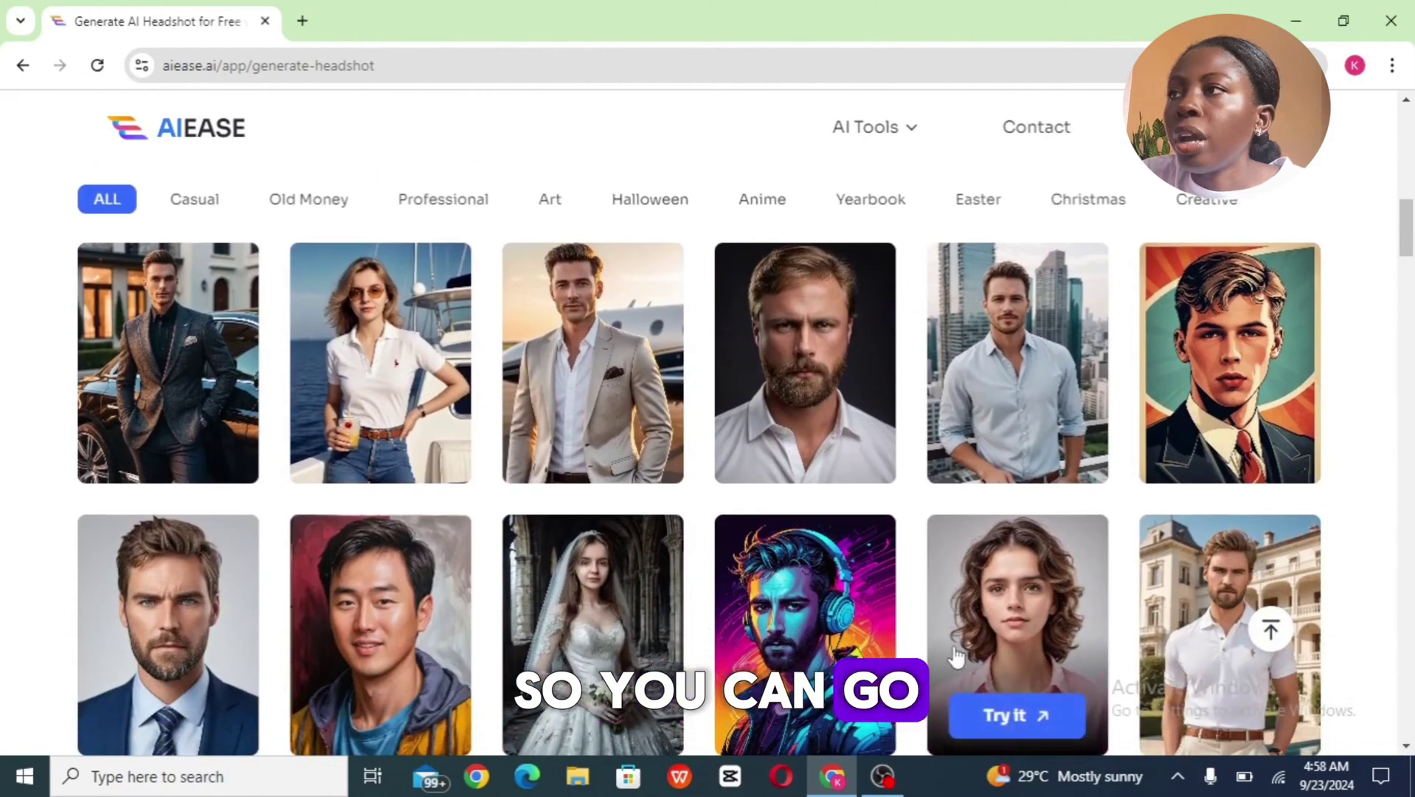
scroll(1408, 760, "up", 2)
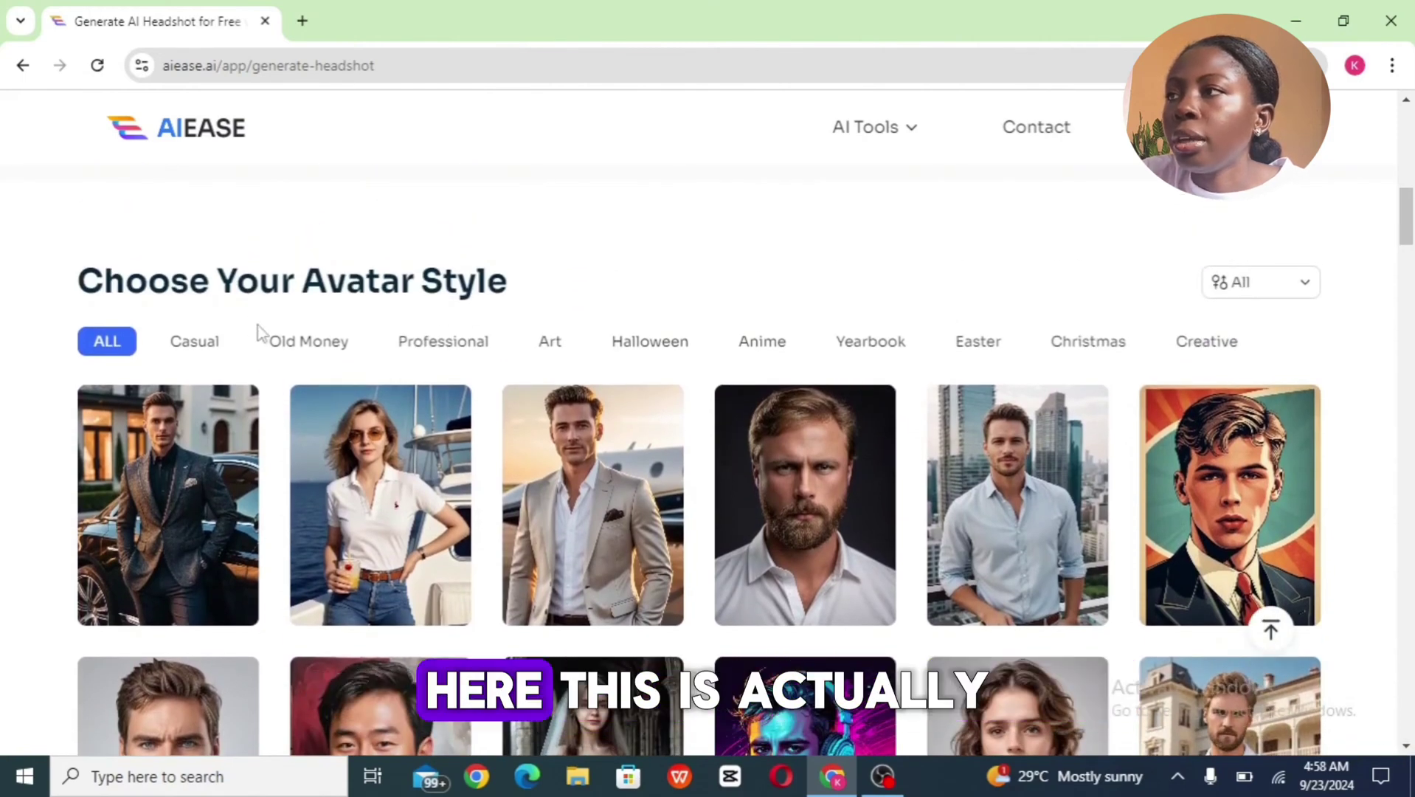
scroll(1336, 427, "down", 5)
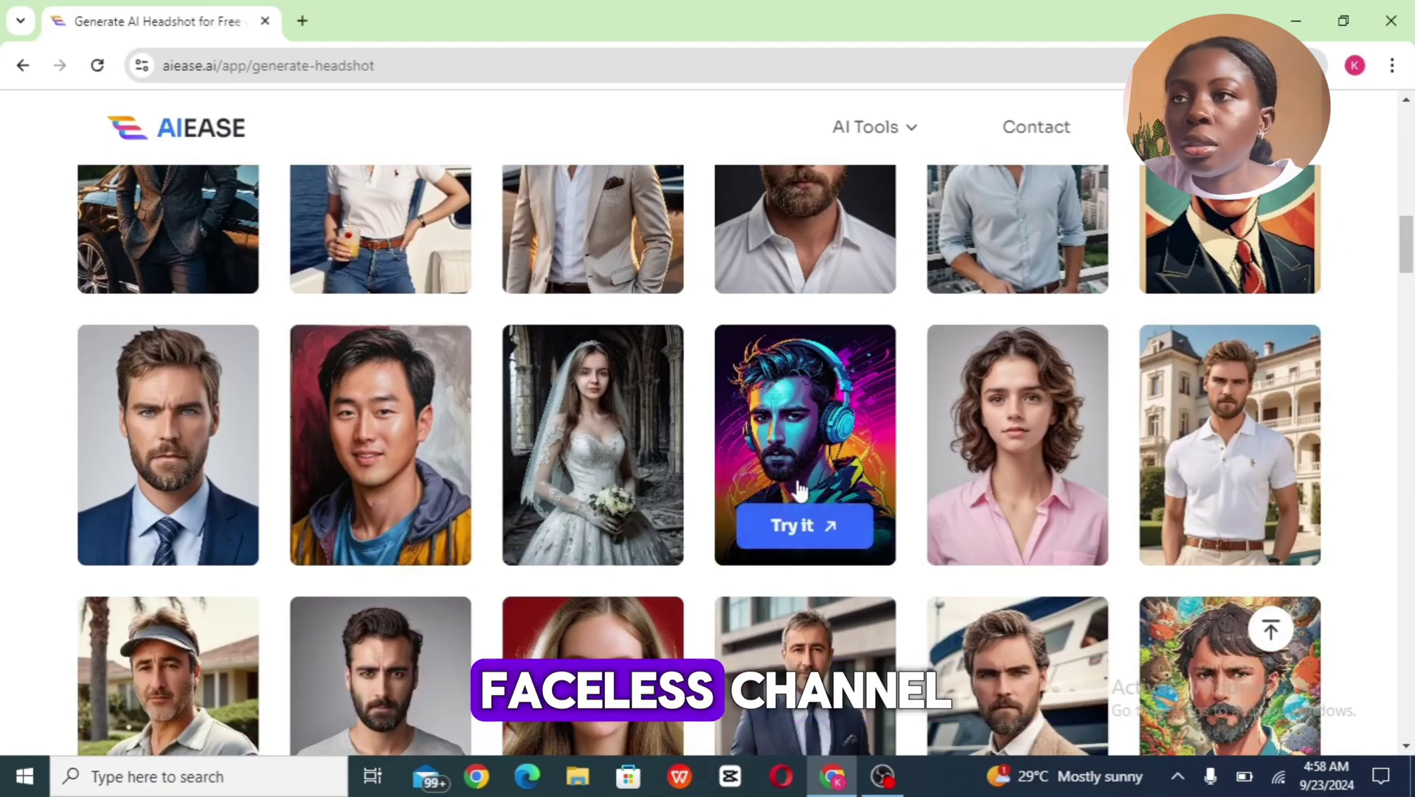
scroll(1240, 443, "down", 9)
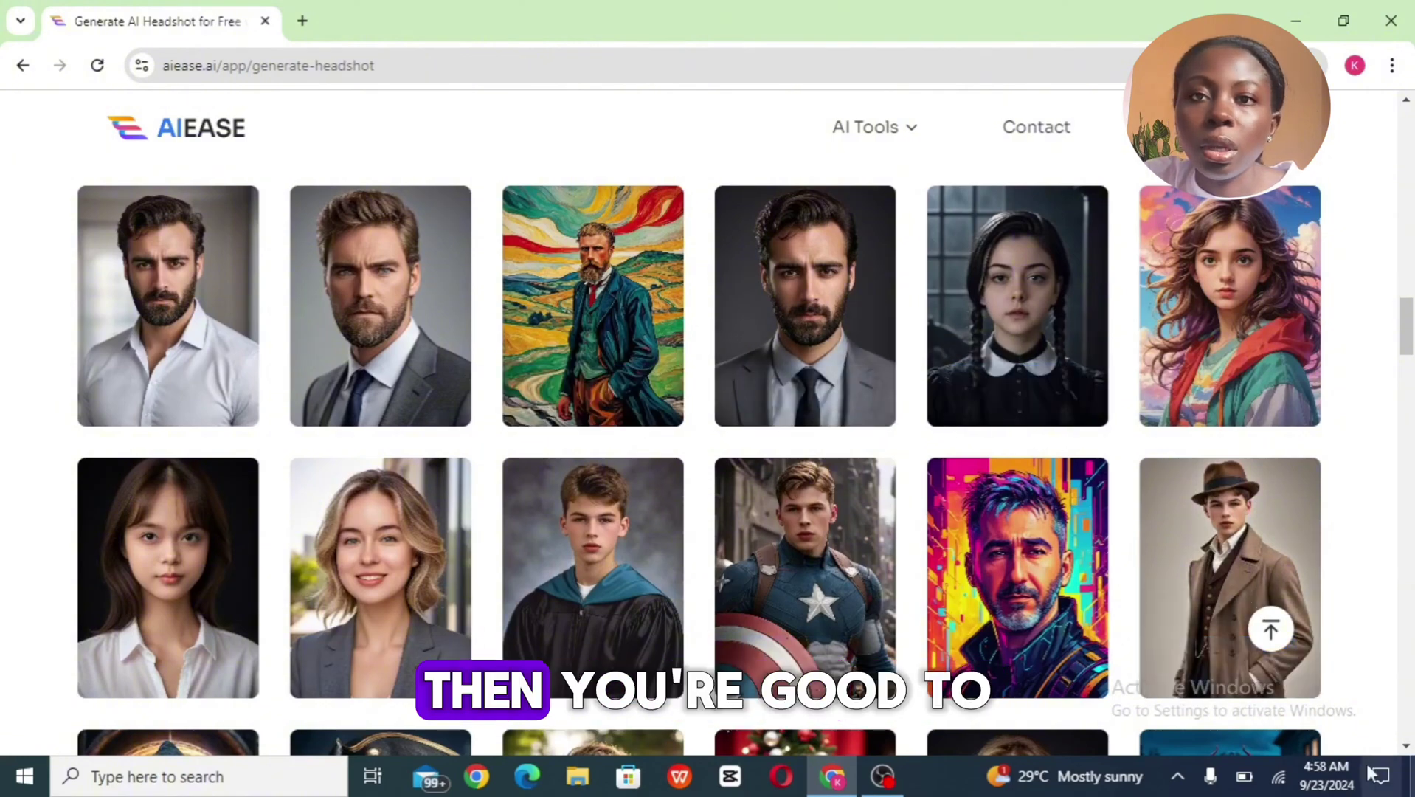
scroll(709, 458, "down", 5)
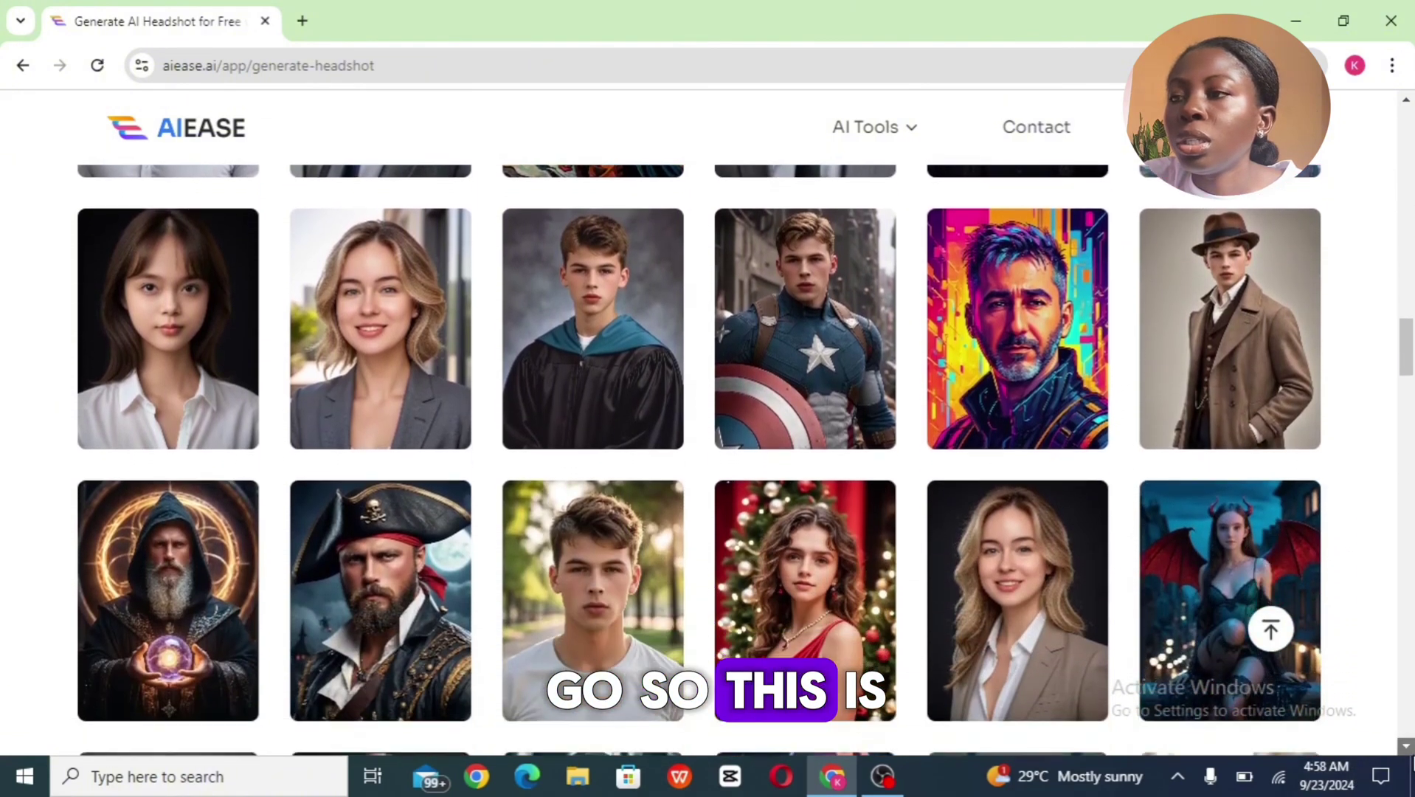
scroll(709, 458, "down", 15)
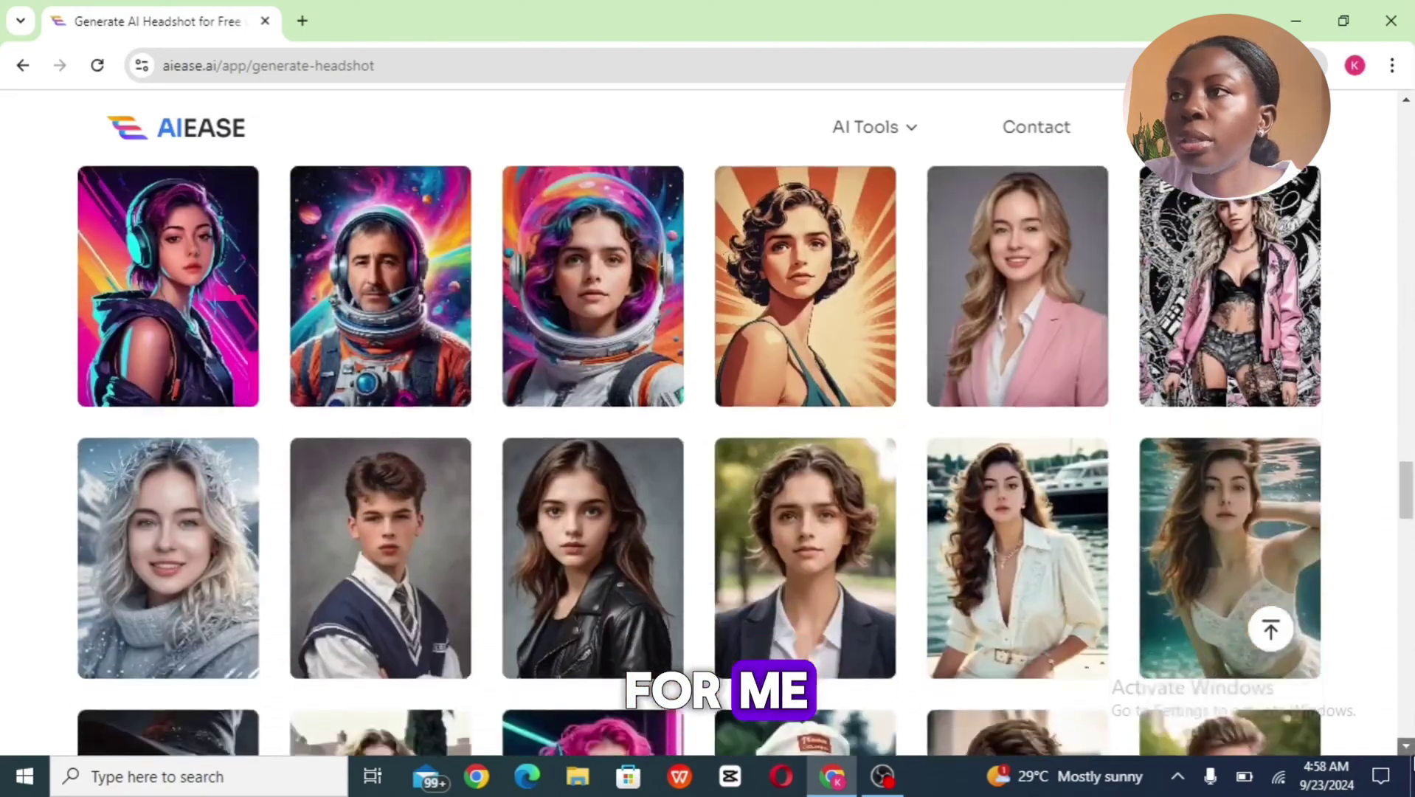
scroll(778, 452, "down", 10)
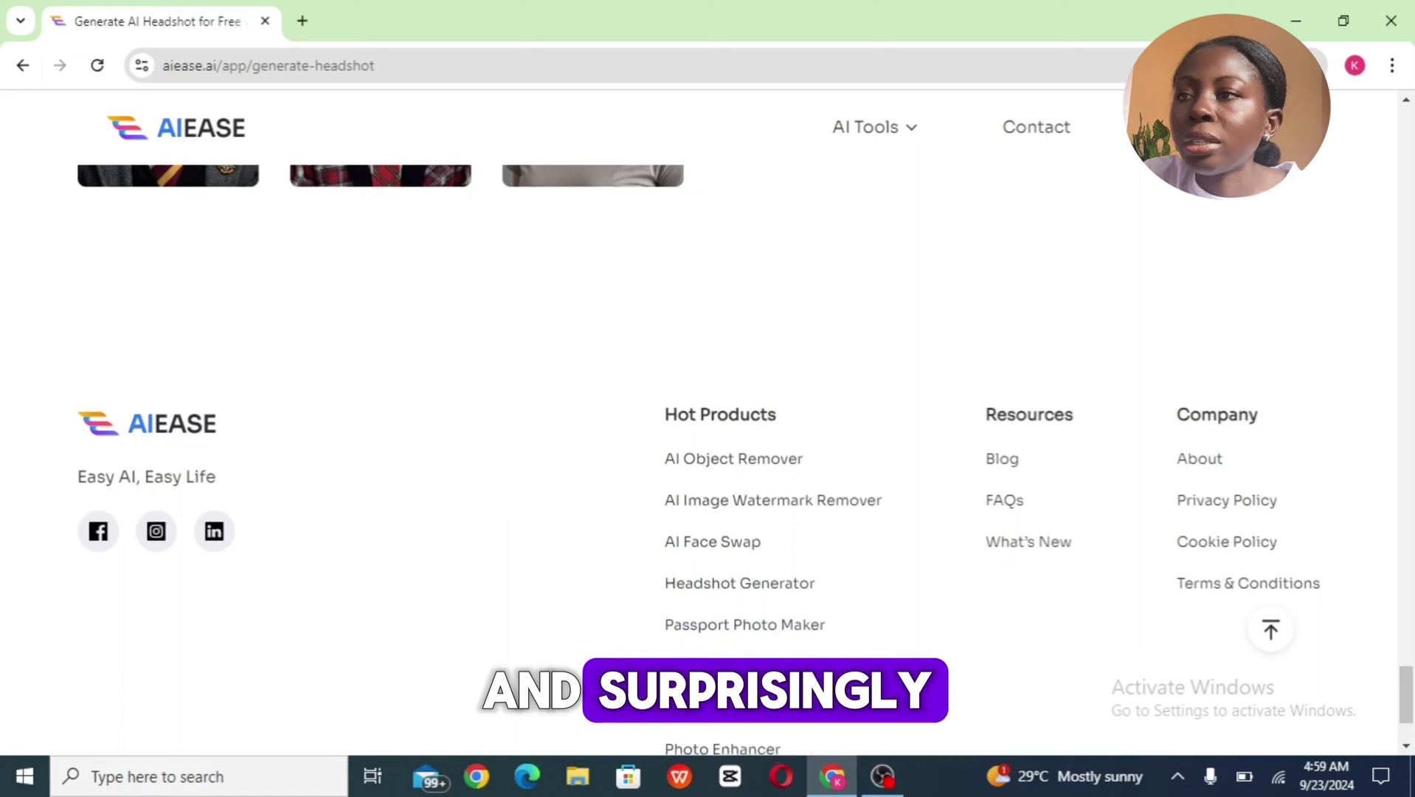
scroll(969, 412, "down", 2)
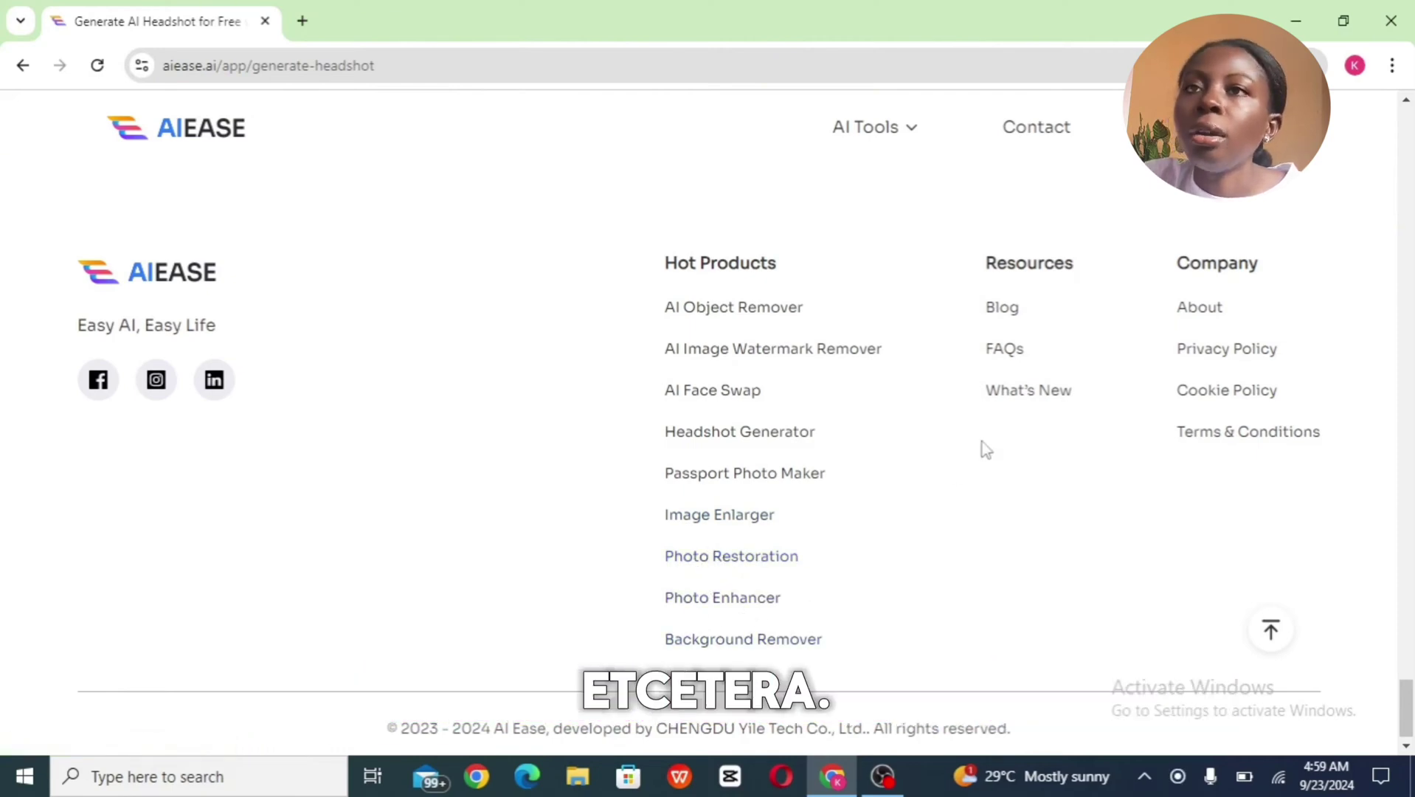
Choose the pink-haired Creative Woman headshot style and upload the photo of the woman holding a laptop
scroll(983, 449, "up", 8)
scroll(547, 340, "up", 8)
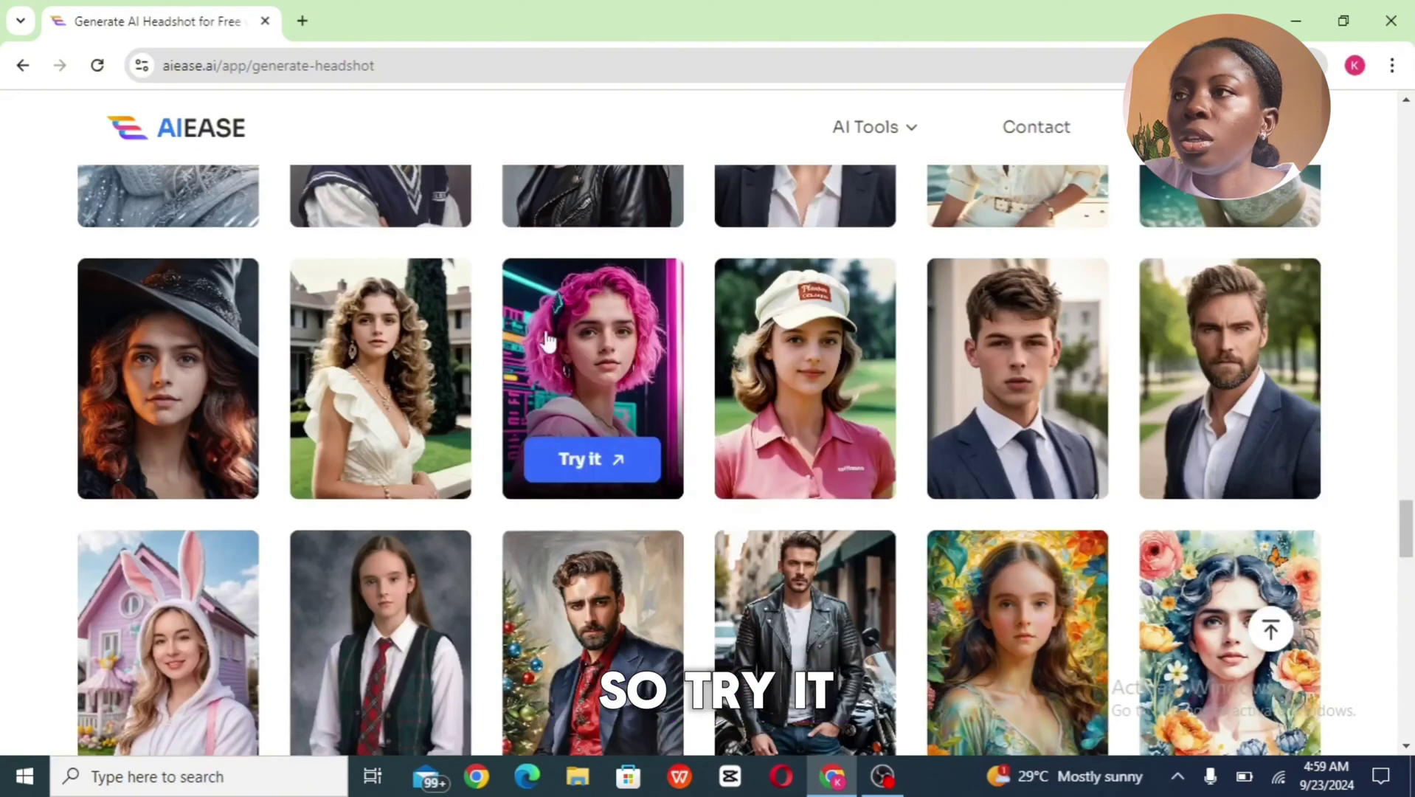
scroll(571, 465, "down", 10)
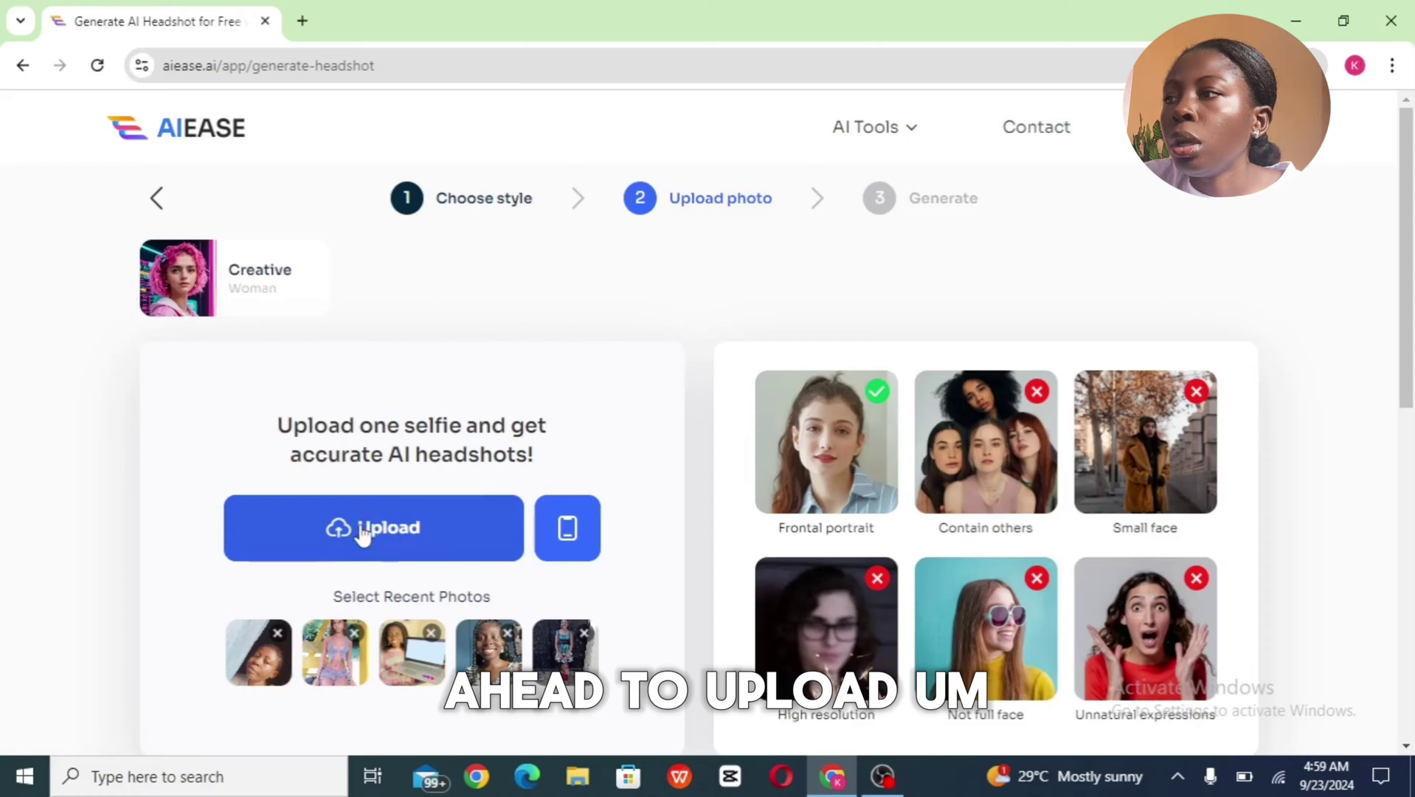
left_click(414, 535)
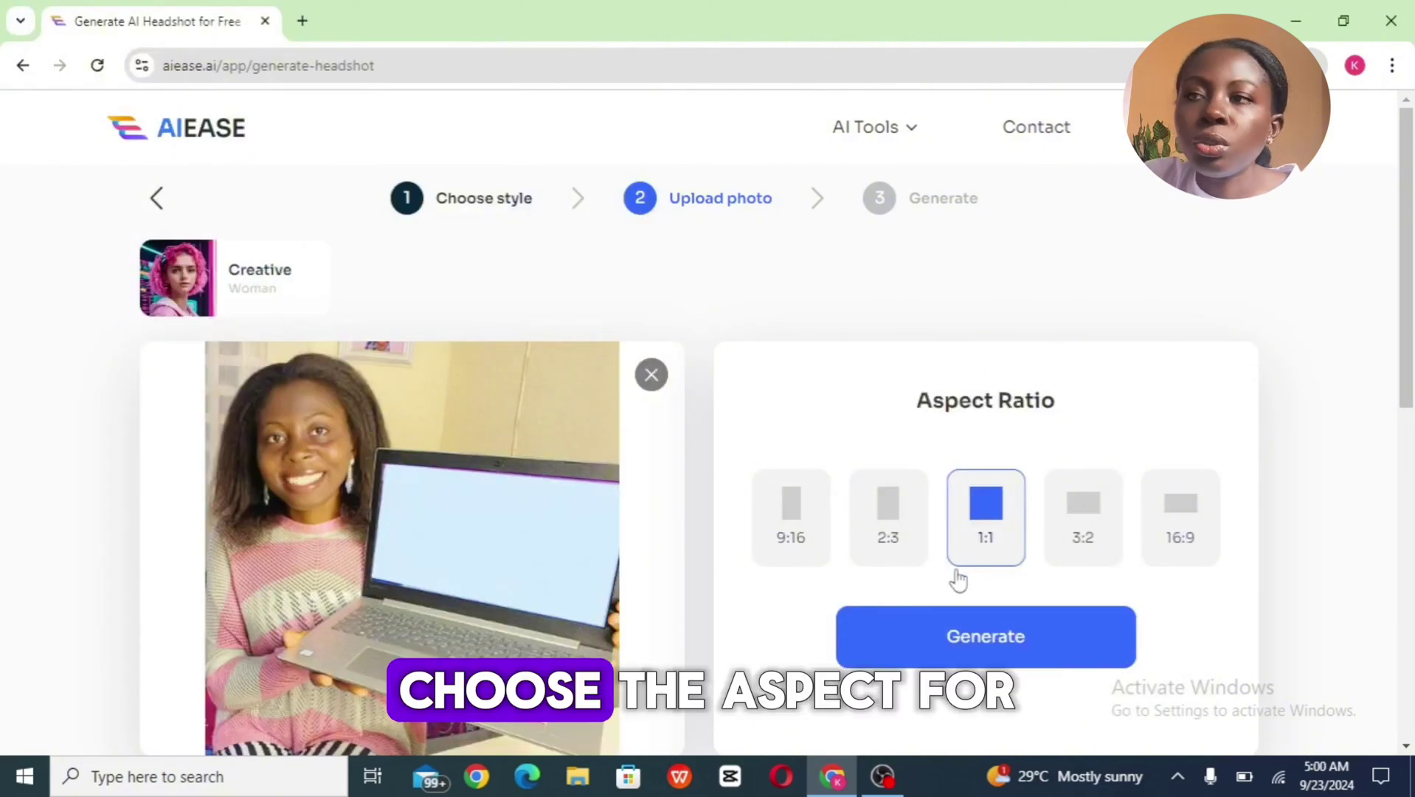
Set the aspect ratio to 16:9, generate the Creative headshots and review both images
left_click(799, 545)
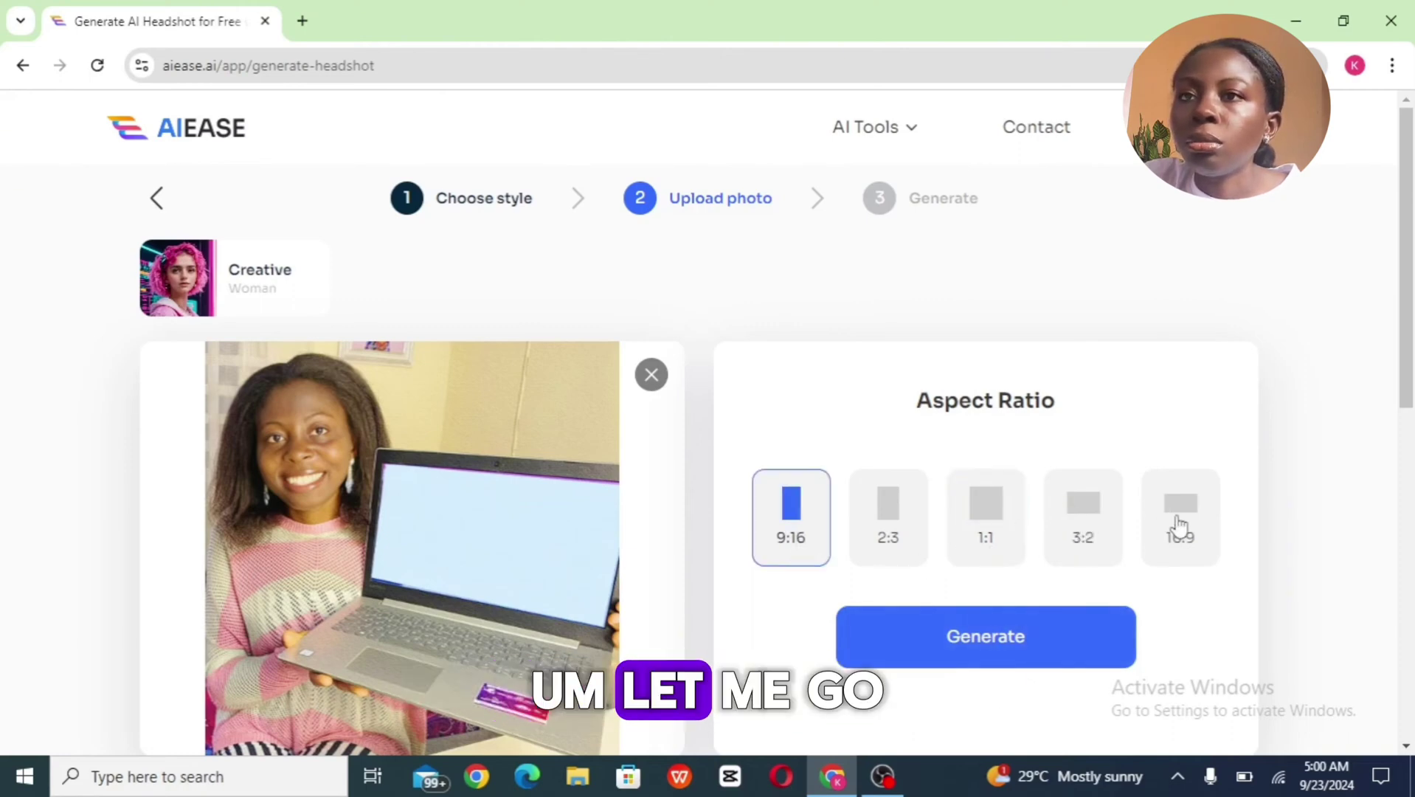
left_click(981, 641)
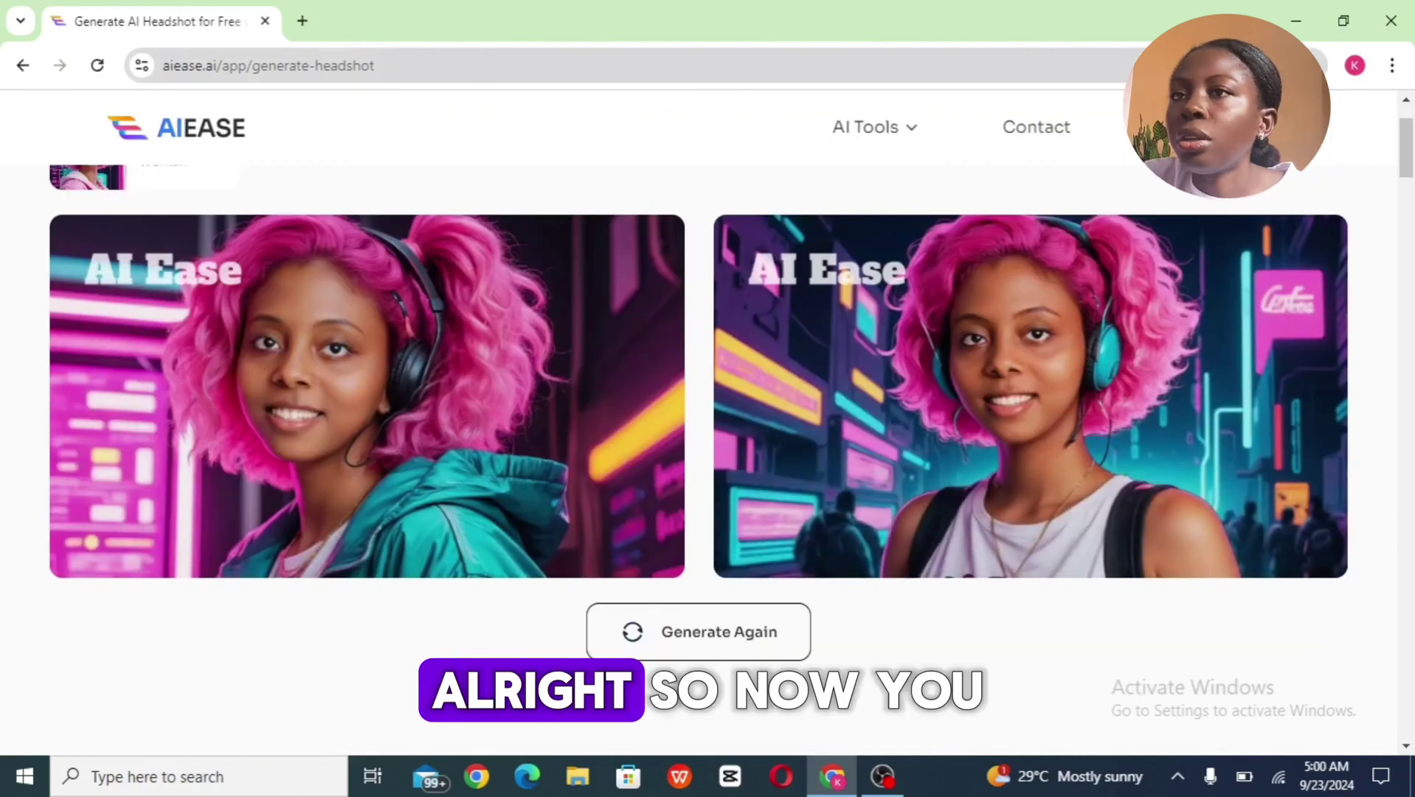
scroll(92, 267, "up", 2)
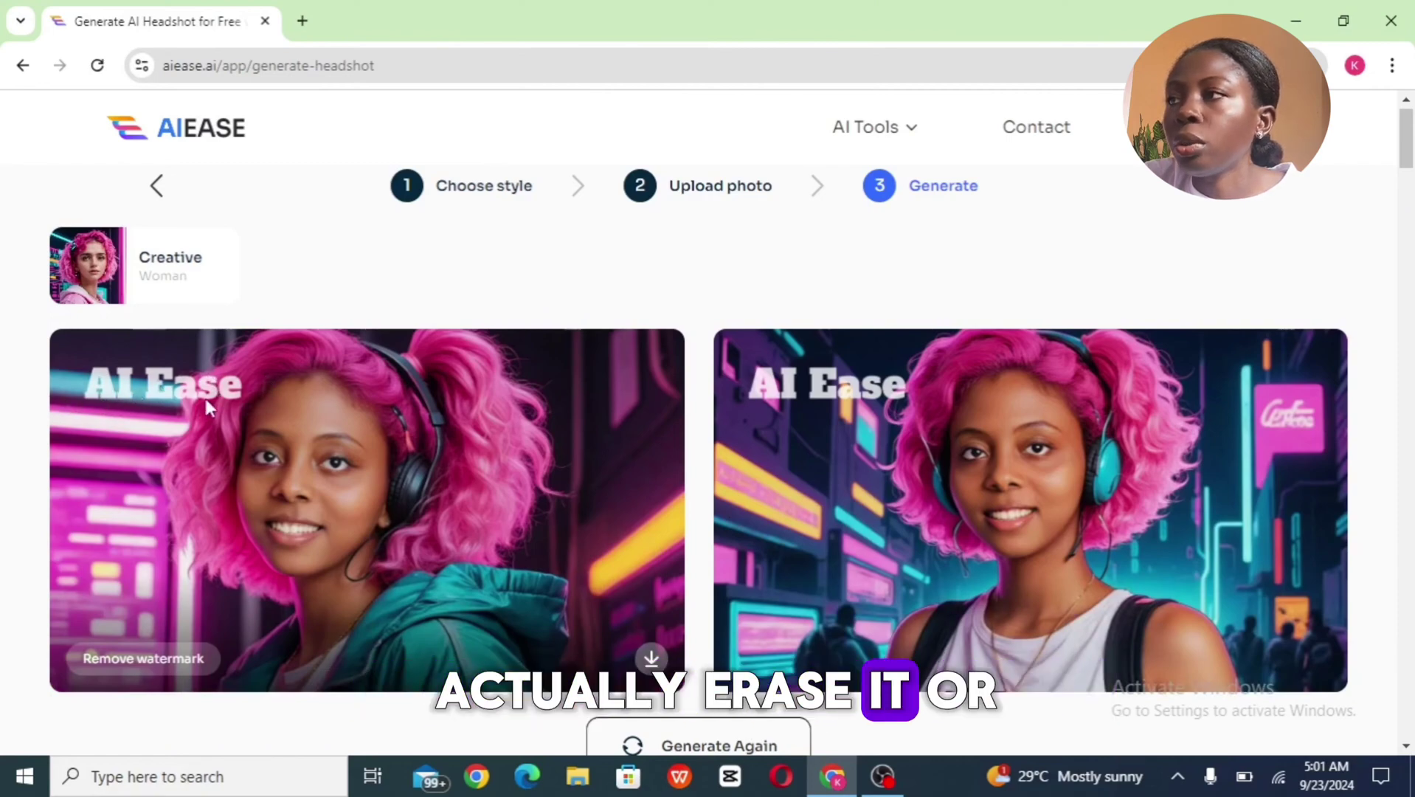
scroll(231, 324, "down", 2)
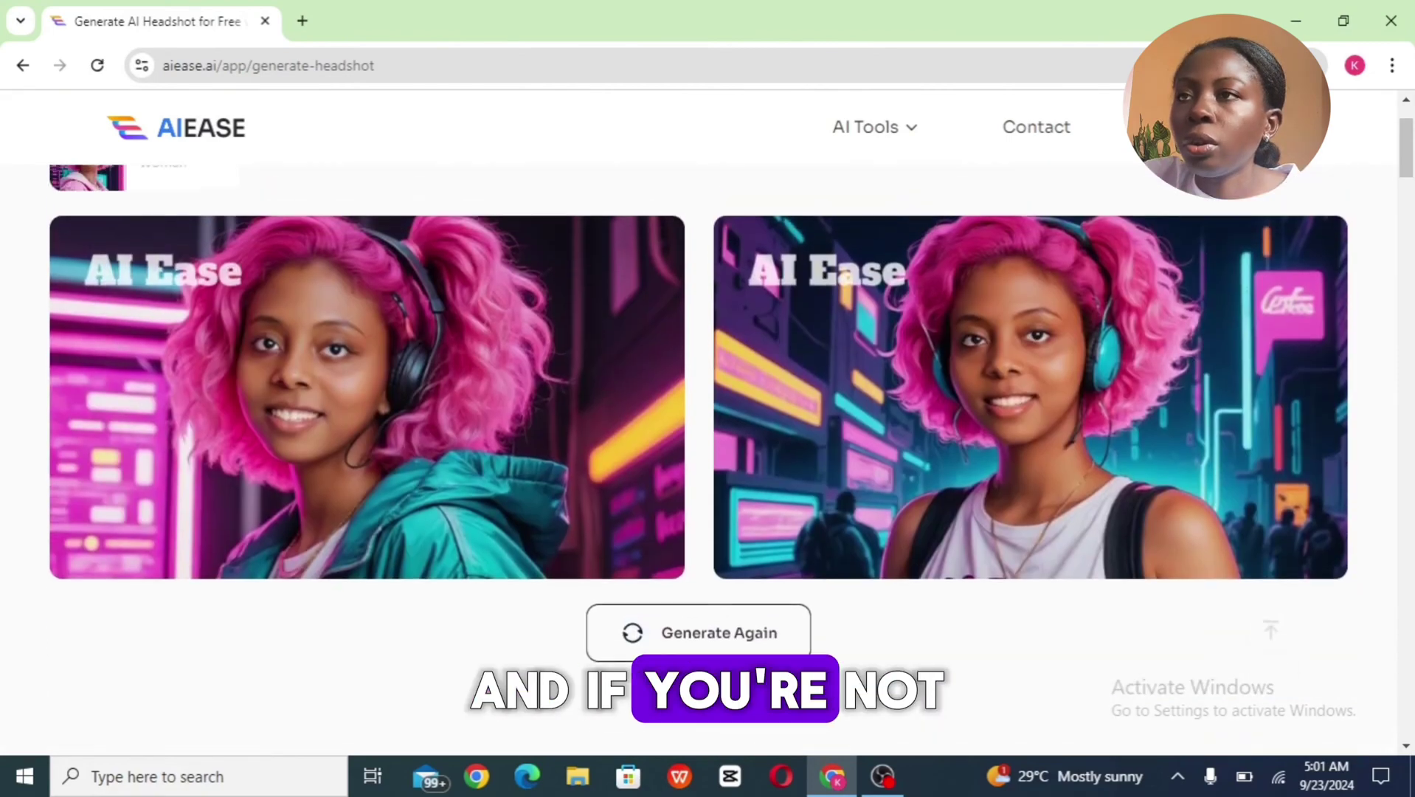
Generate the Creative headshots again and download both new images
left_click(720, 645)
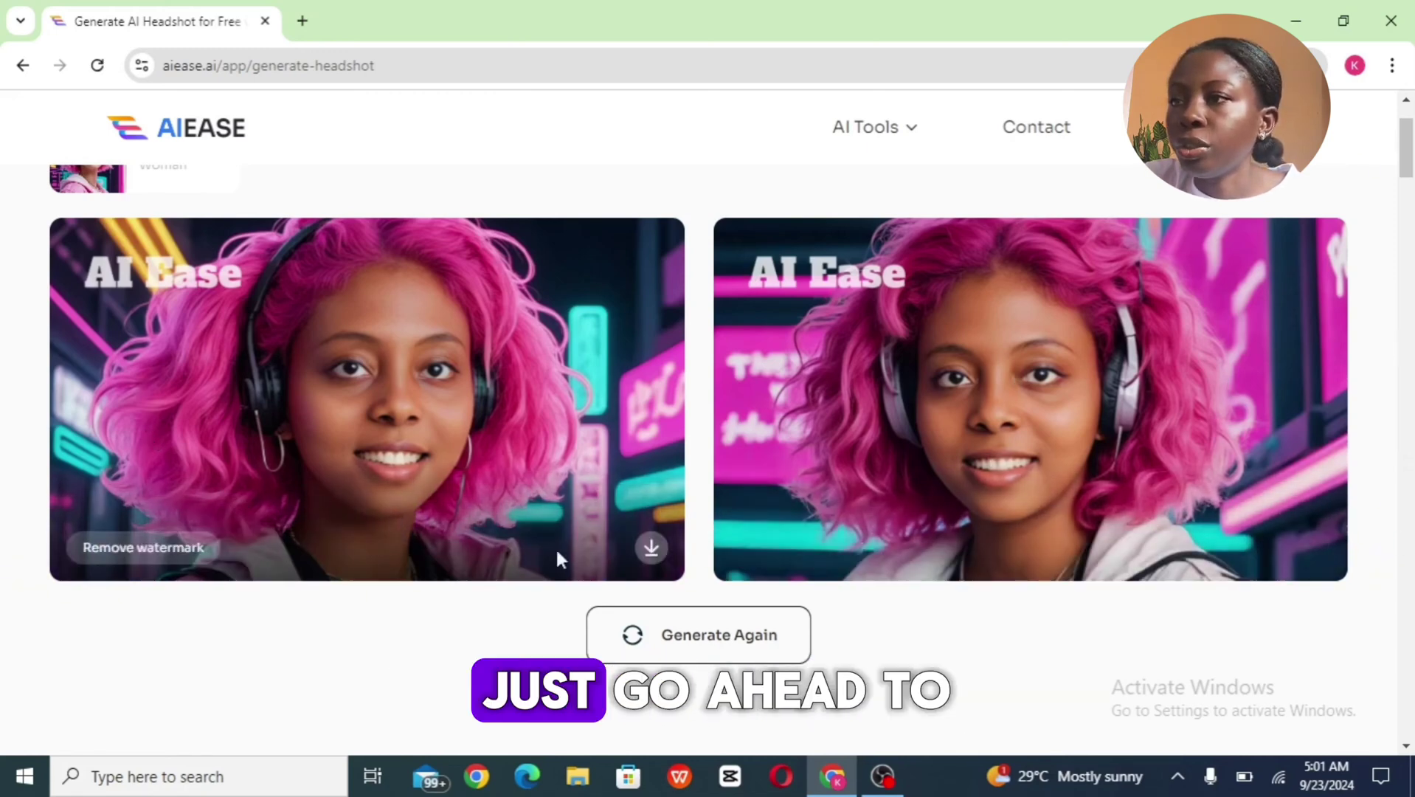
left_click(648, 548)
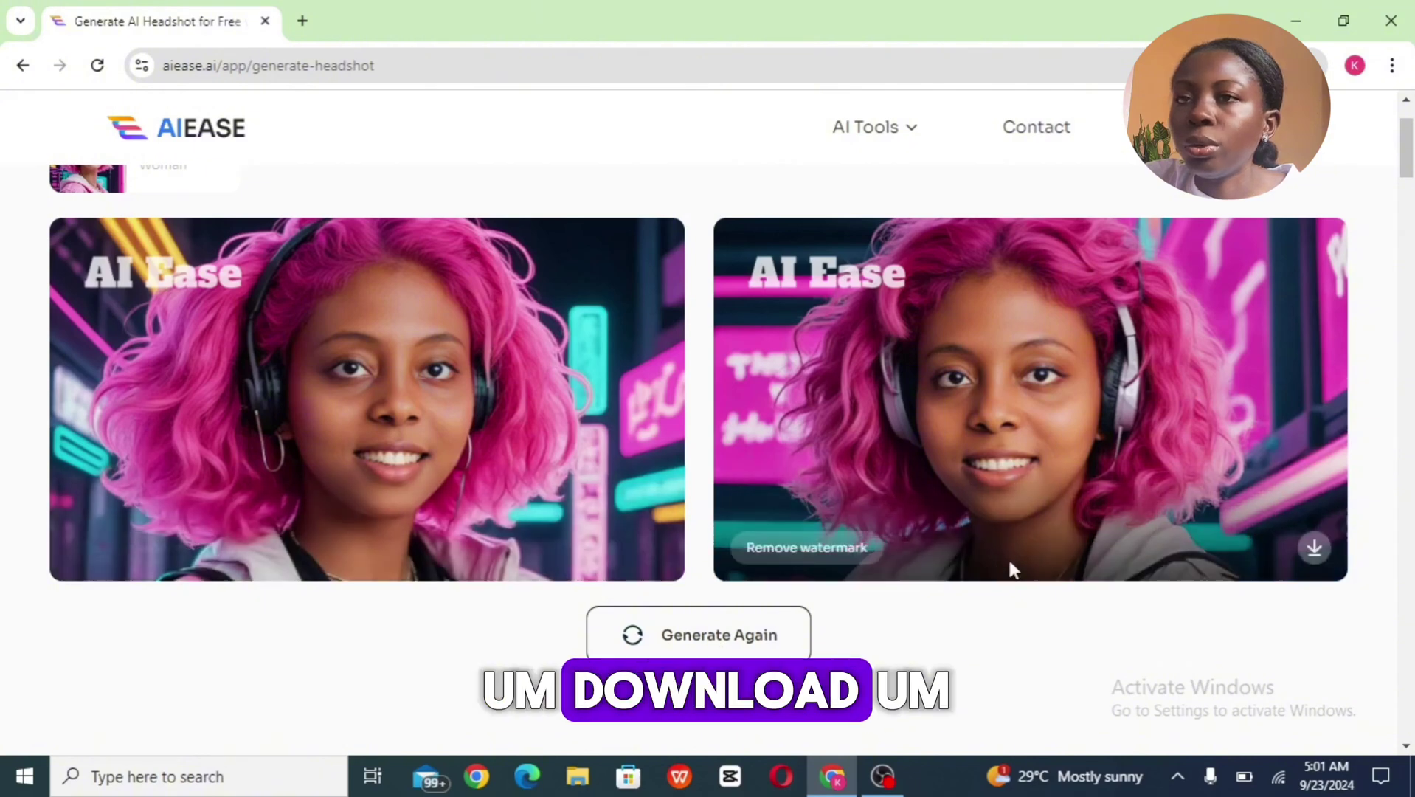
left_click(1315, 550)
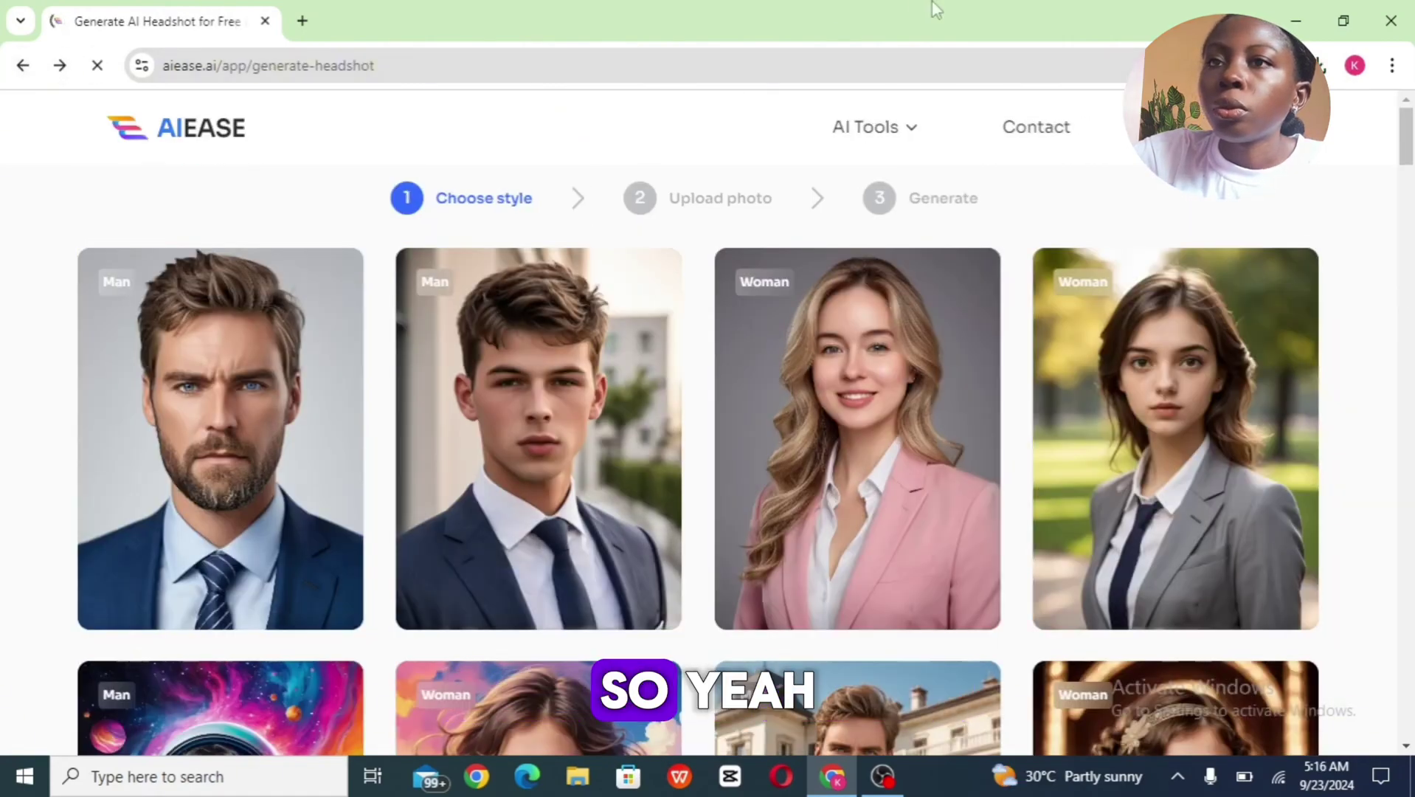
Choose the Professional Woman style with the grey suit and park background and upload the selfie in a white shirt
scroll(1323, 253, "down", 3)
scroll(1324, 253, "up", 1)
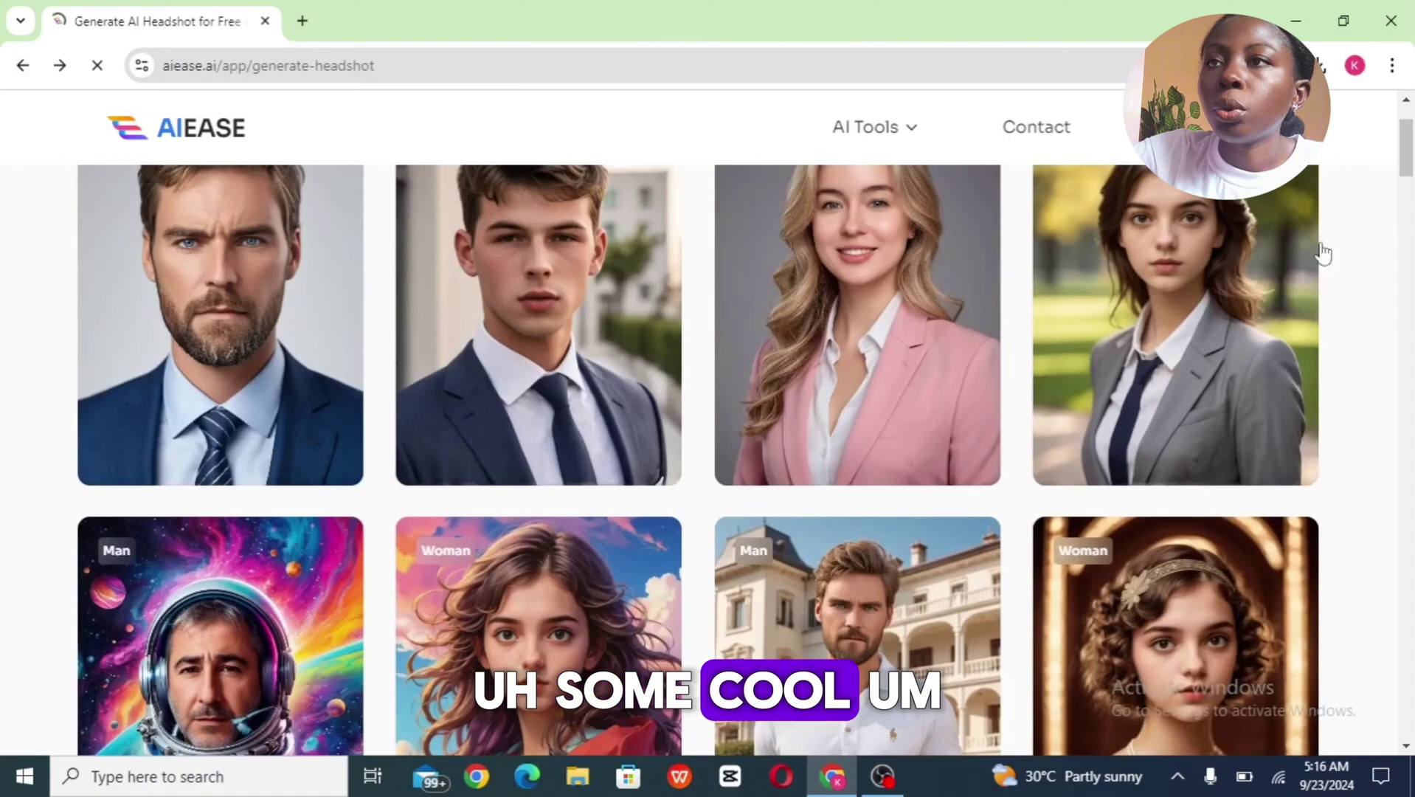
mouse_move(1213, 200)
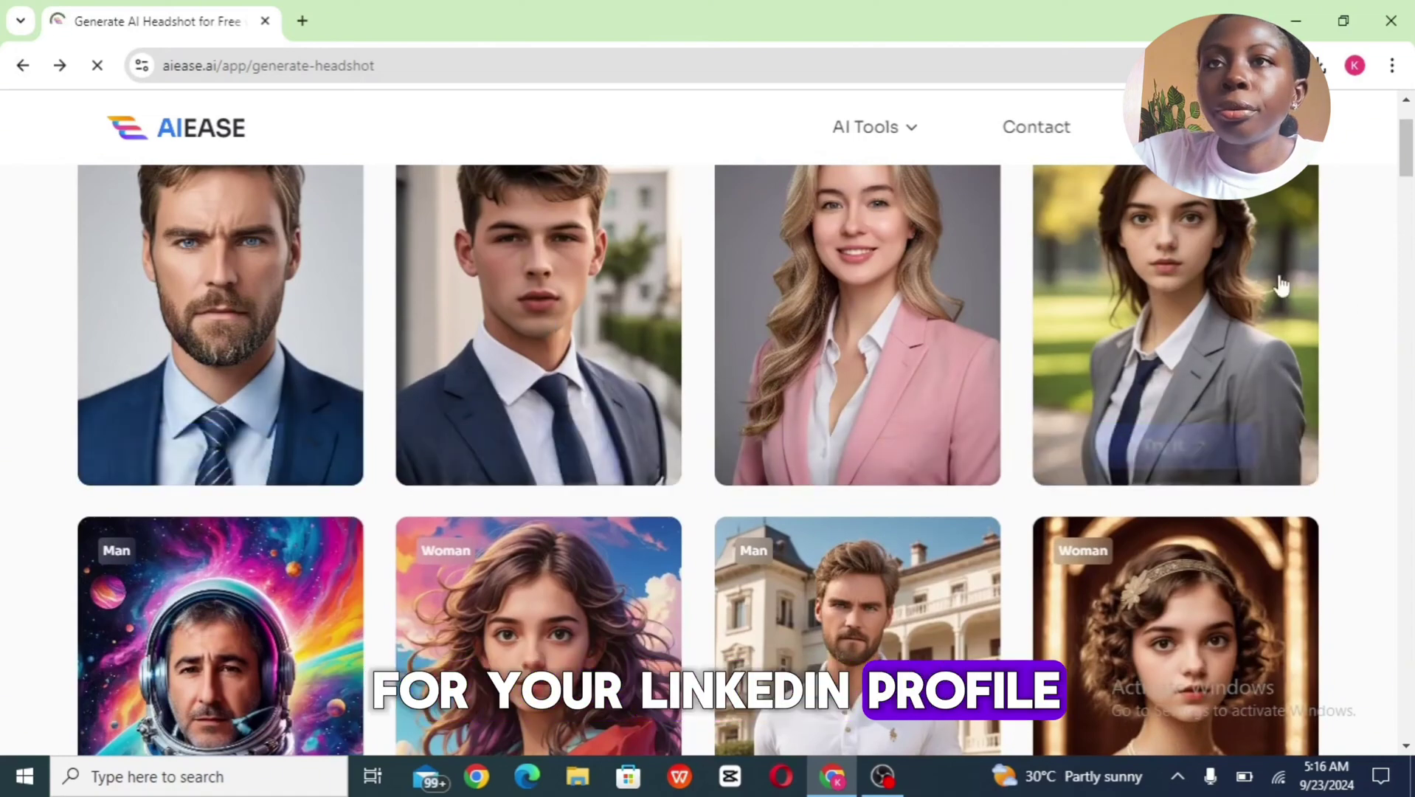
mouse_move(1085, 317)
scroll(1085, 318, "down", 1)
scroll(1173, 332, "down", 10)
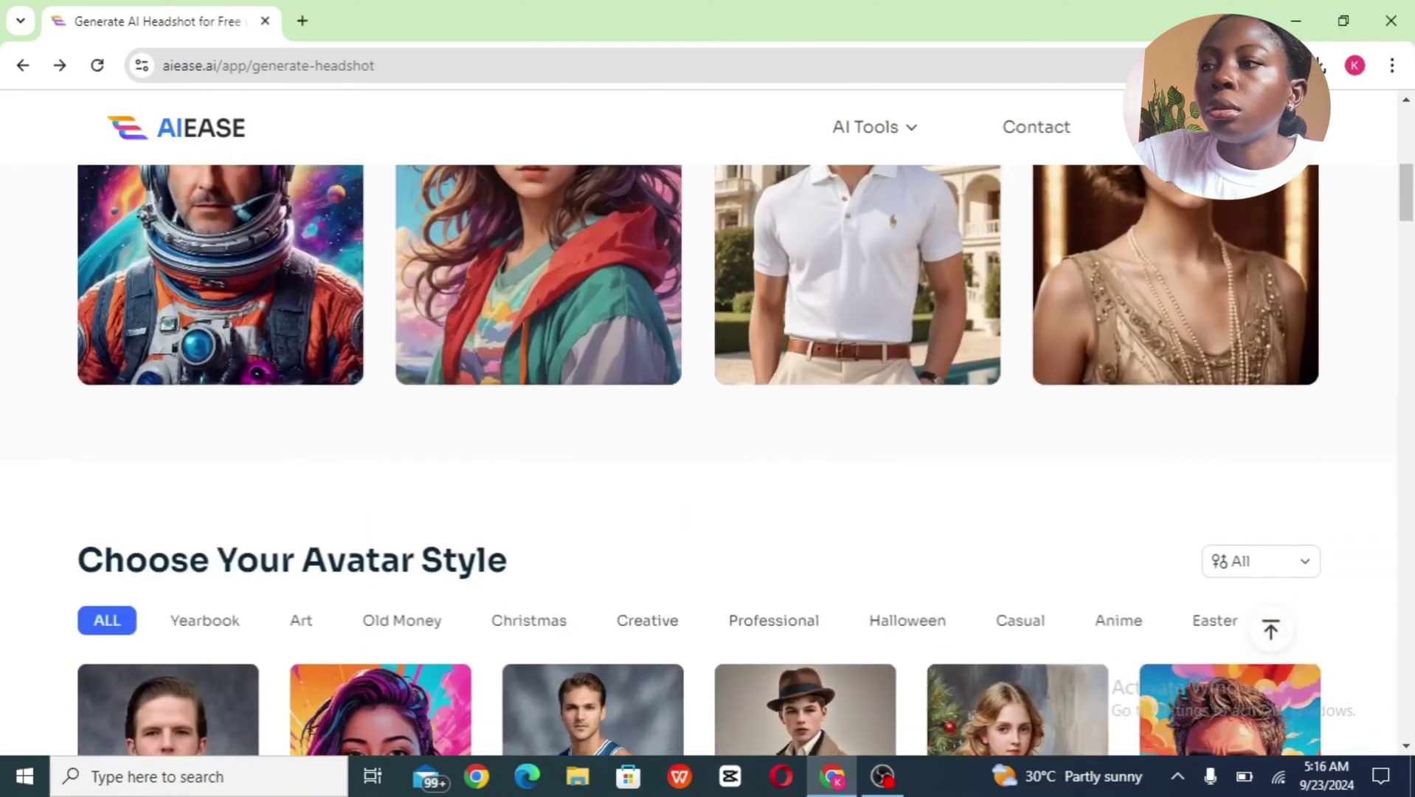
scroll(708, 458, "down", 2)
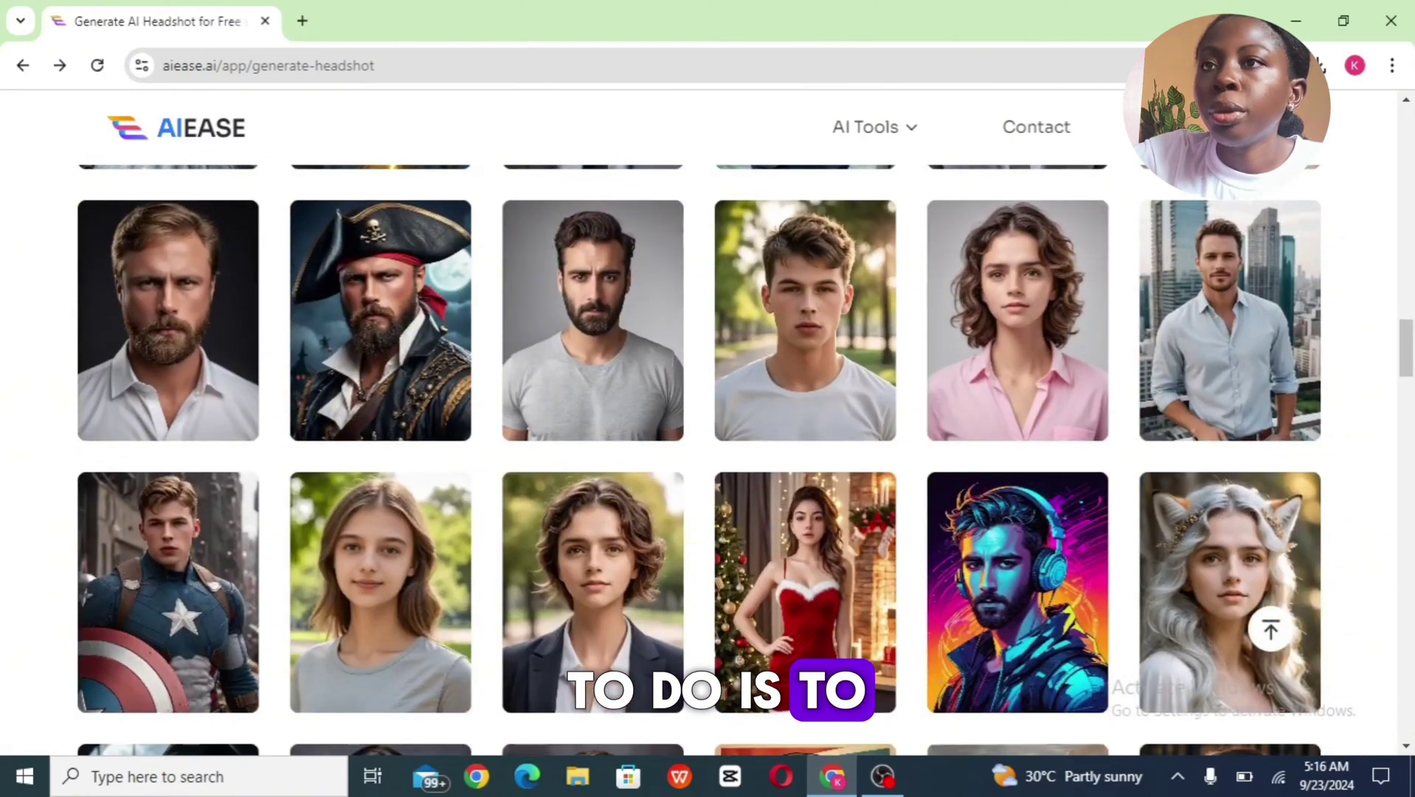
mouse_move(1010, 314)
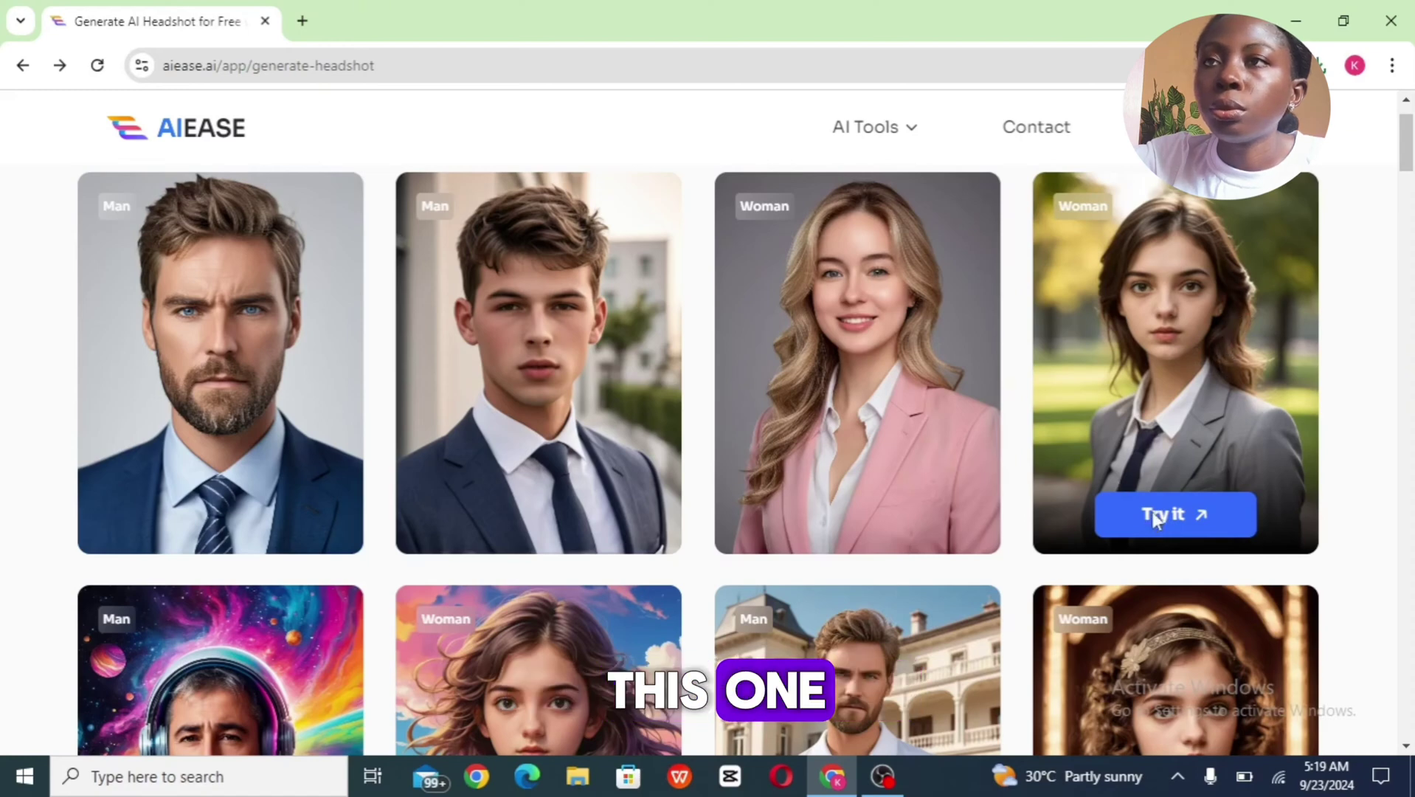
left_click(1157, 516)
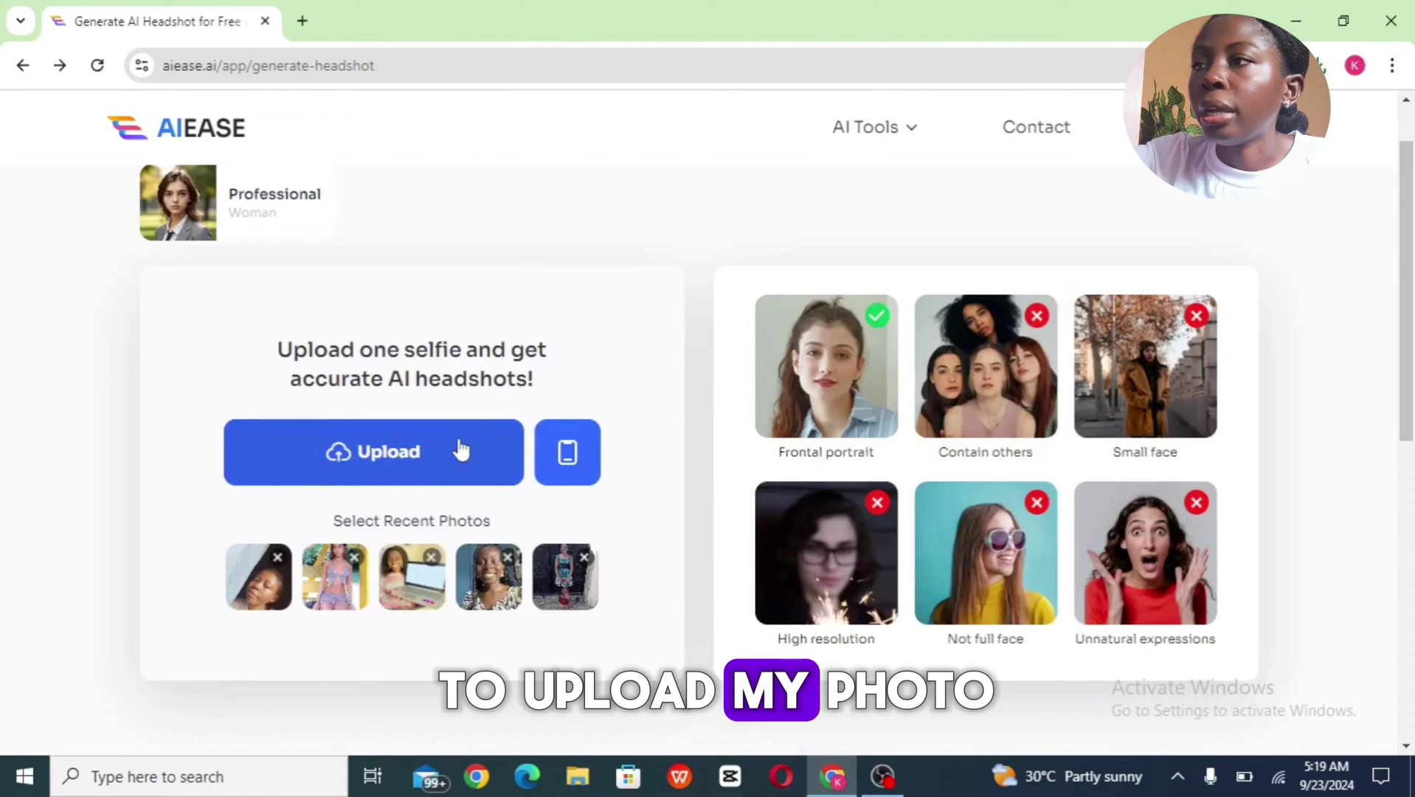
left_click(436, 447)
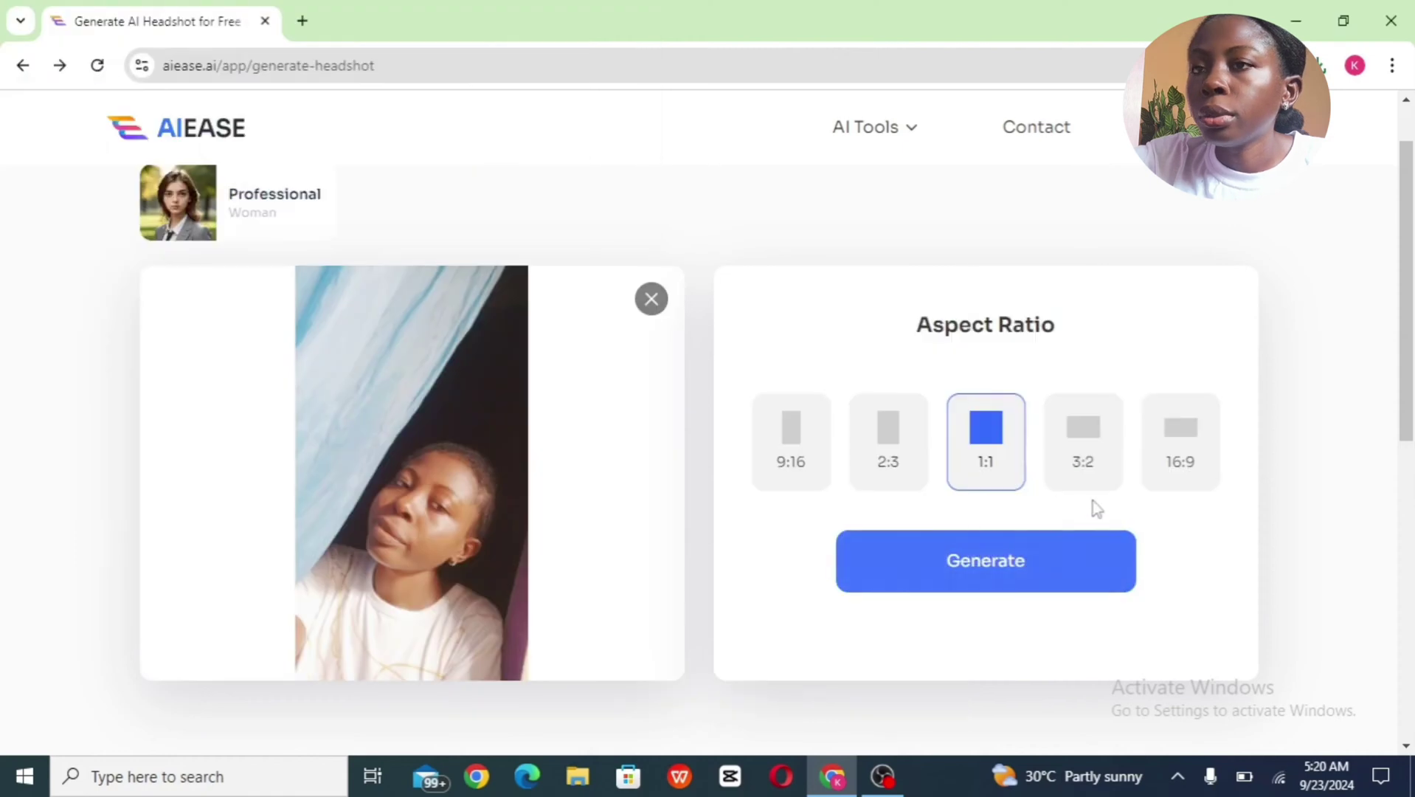
Generate the Professional Woman headshots at the 1:1 aspect ratio
left_click(1022, 562)
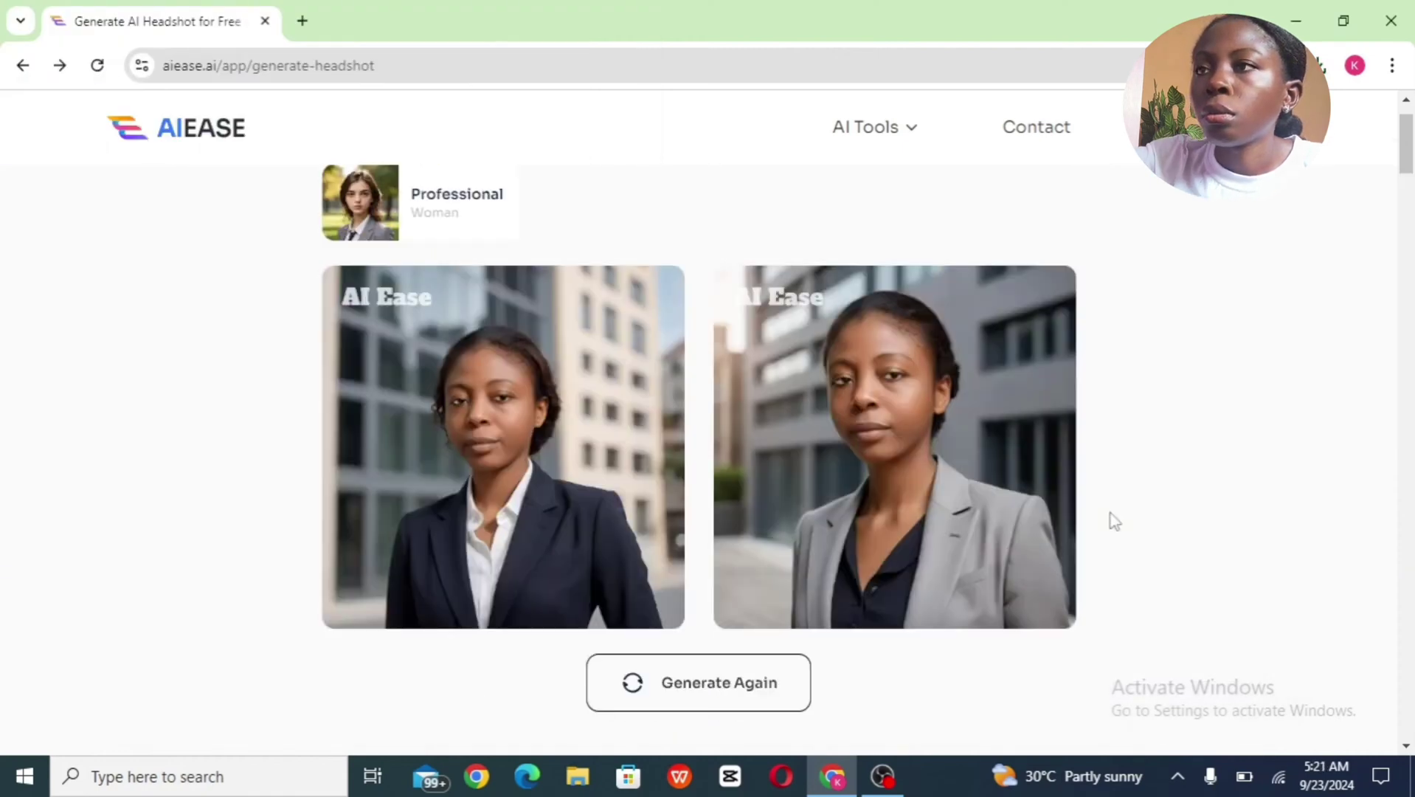
mouse_move(698, 484)
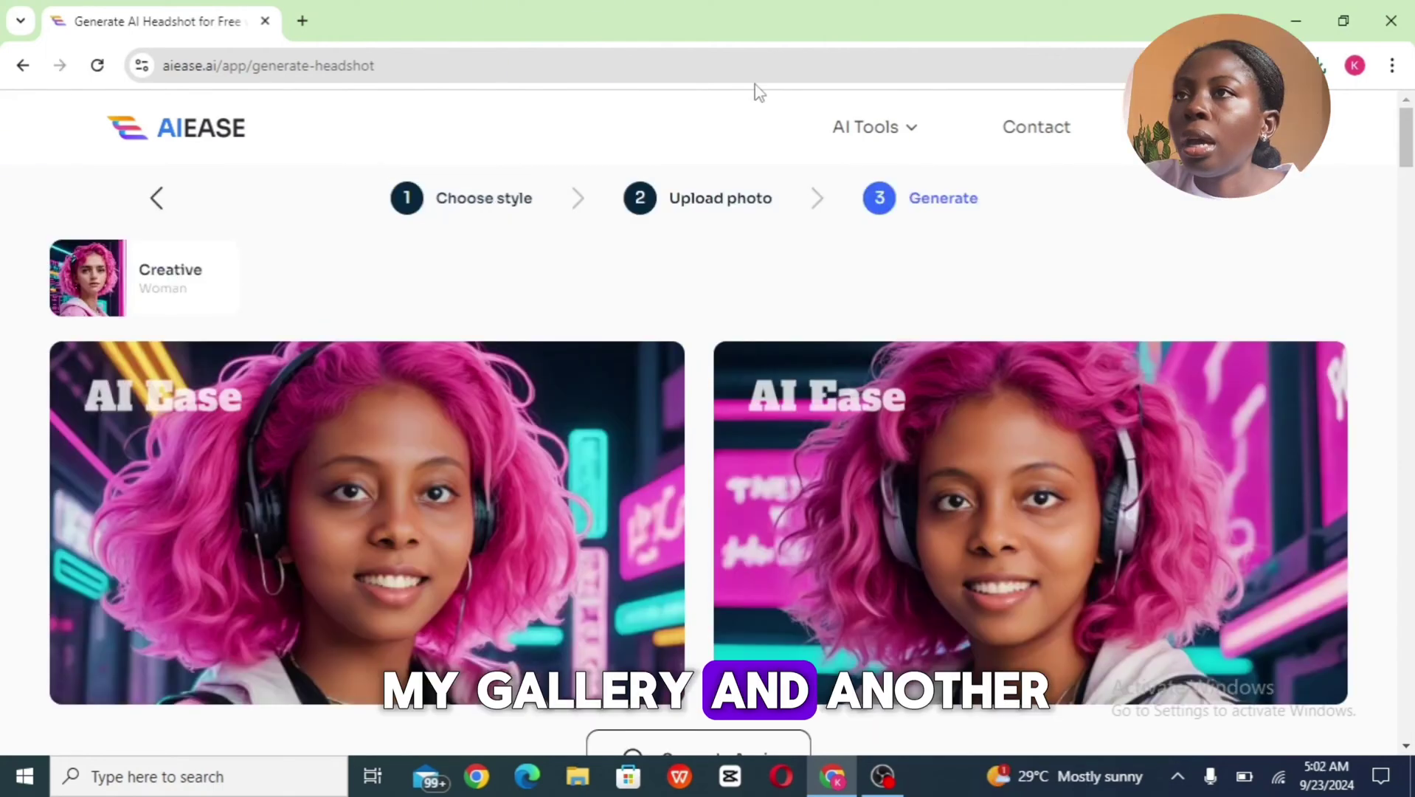
Open the AI Face Swap tool and start the free face swap
mouse_move(894, 122)
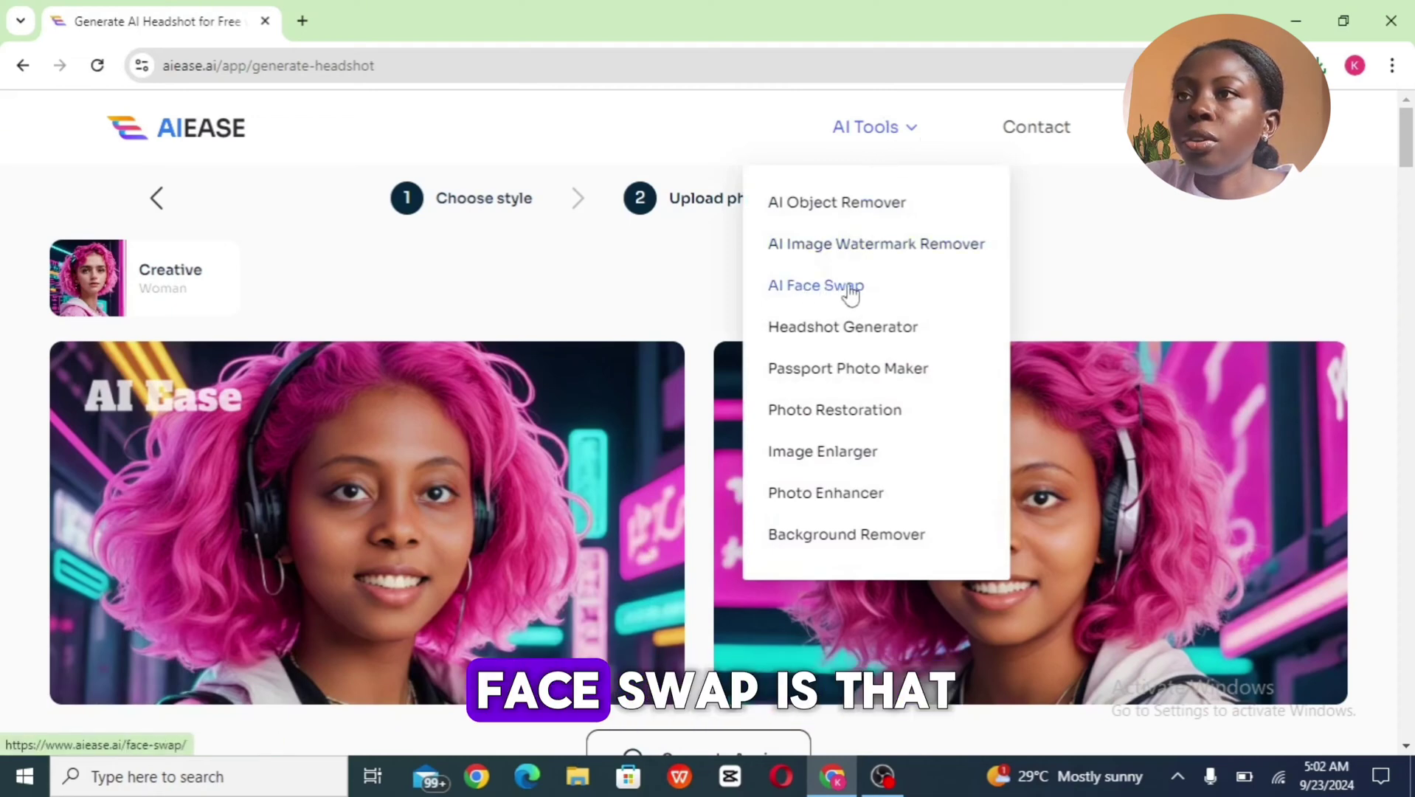
left_click(818, 291)
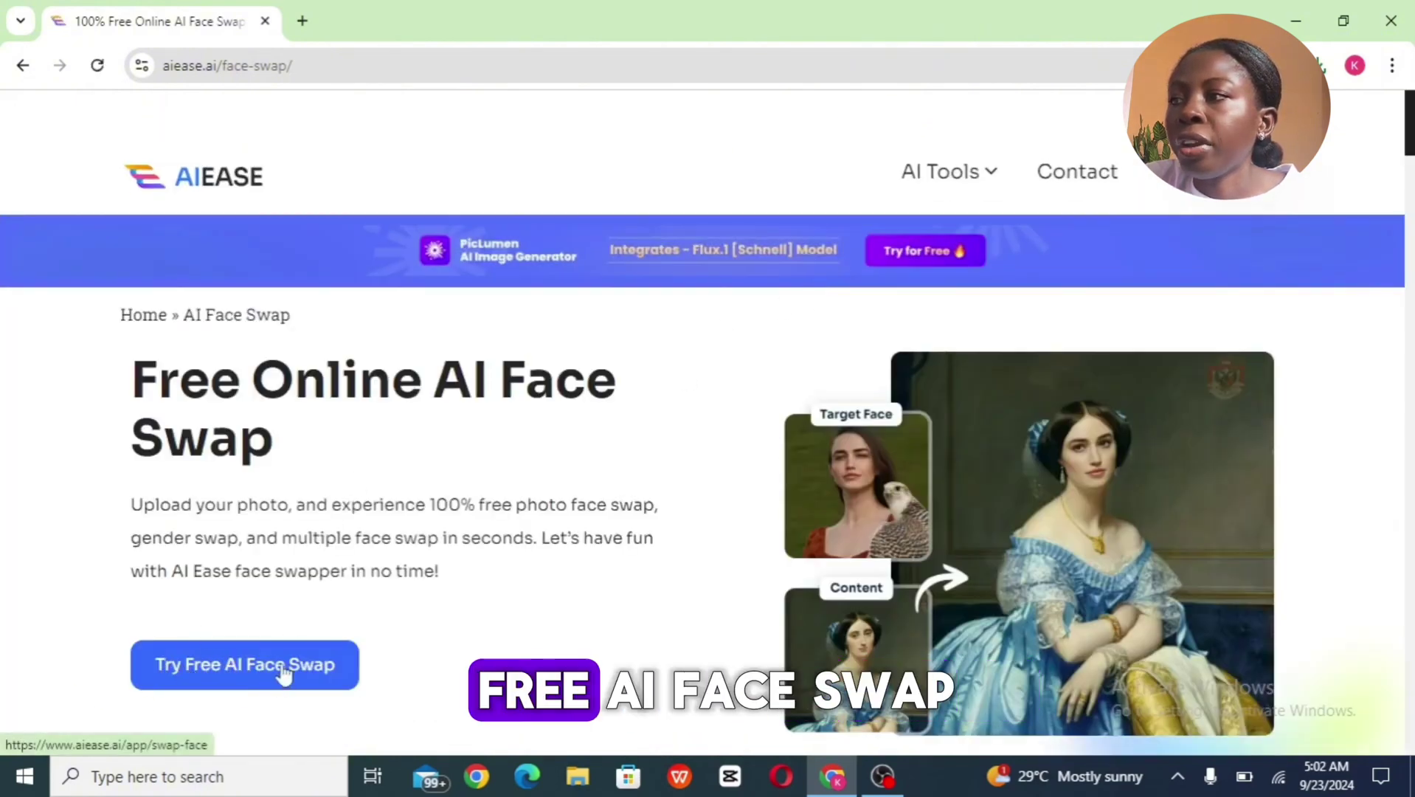
left_click(310, 676)
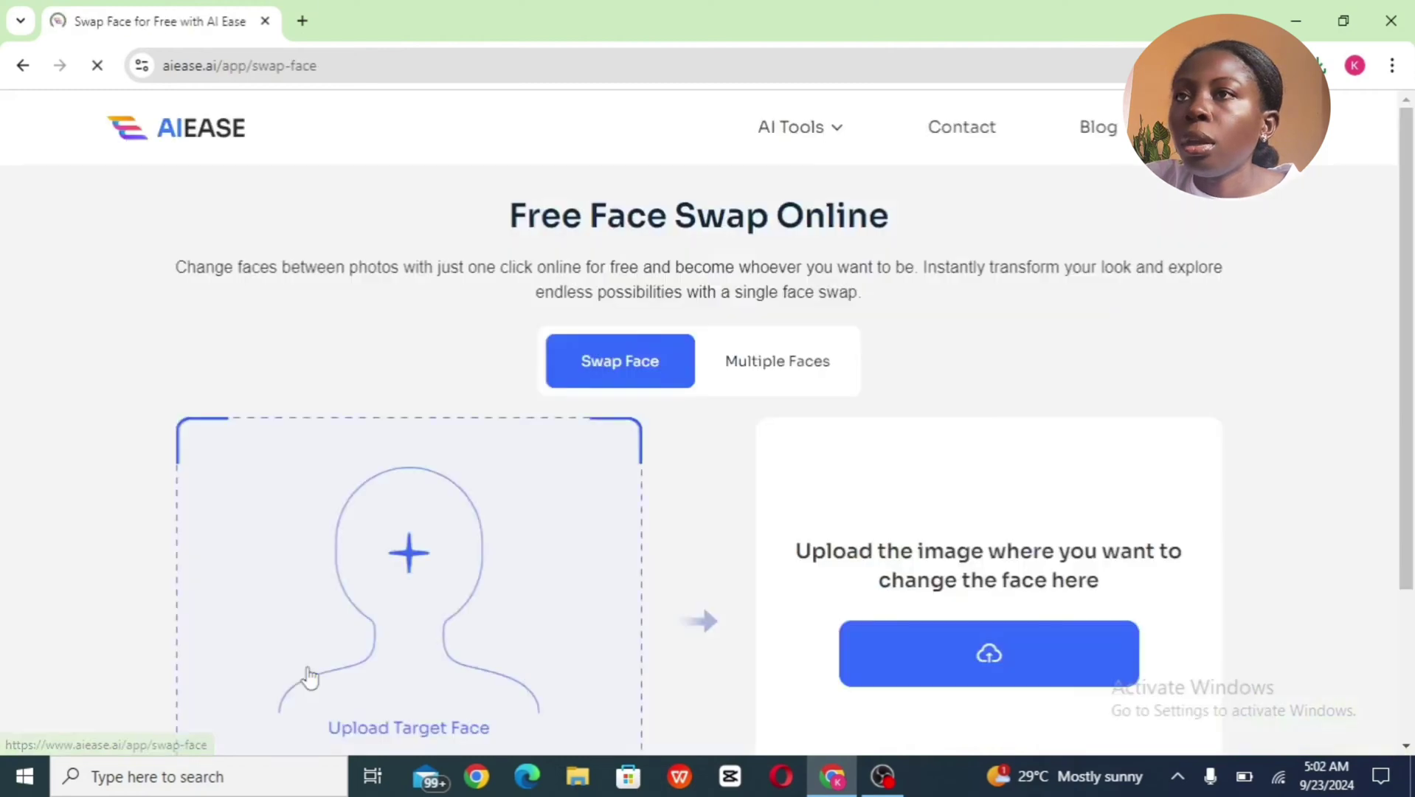
scroll(338, 501, "down", 1)
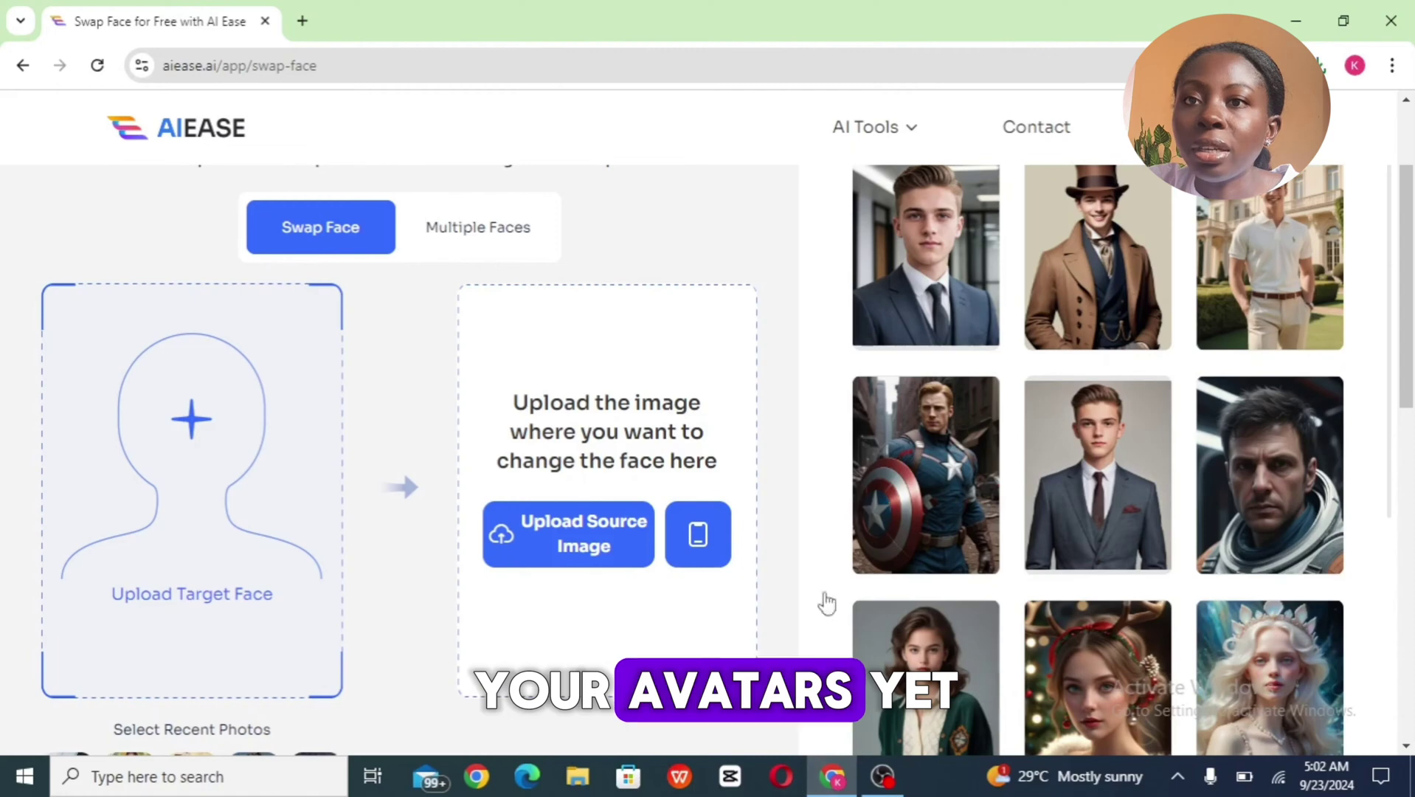
left_click(573, 534)
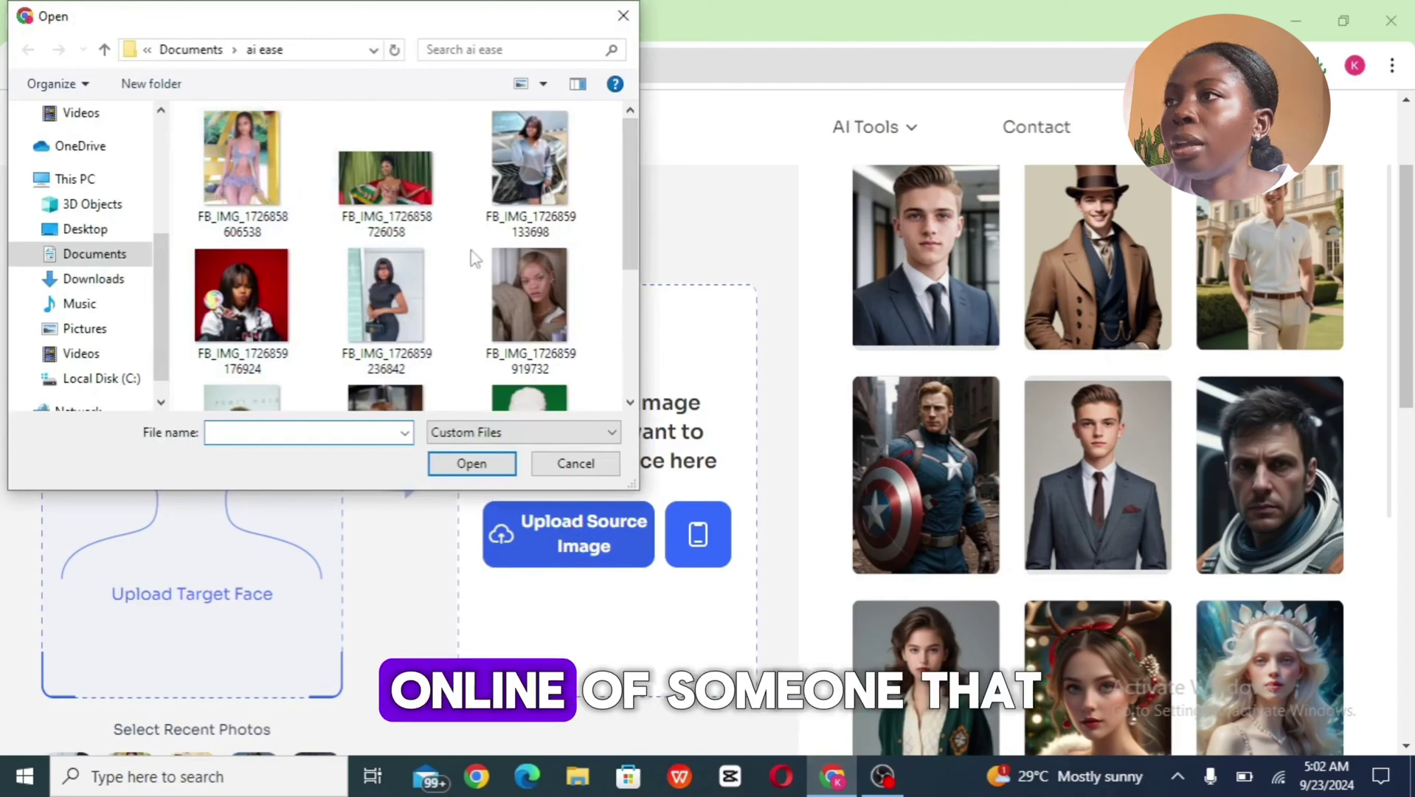
left_click(631, 402)
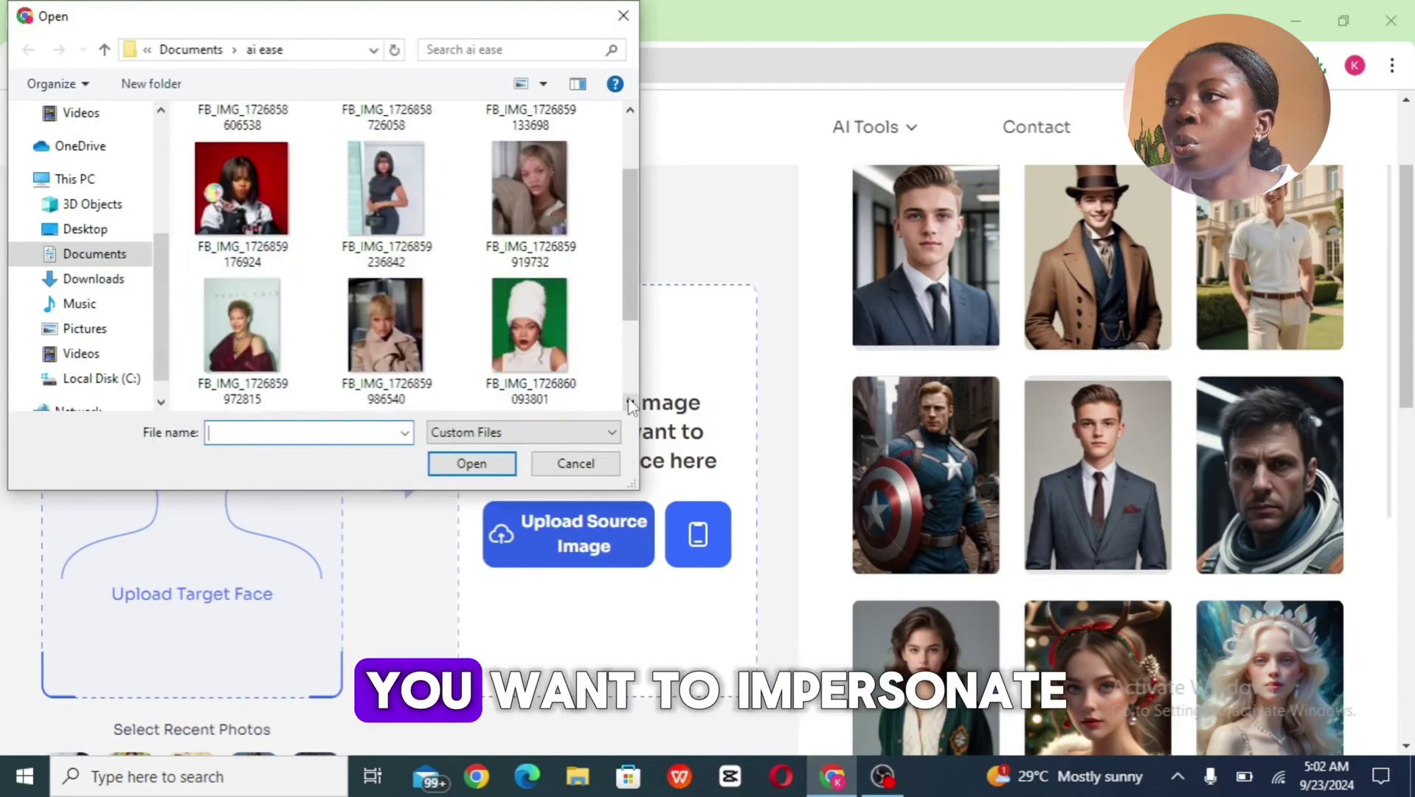
left_click(631, 403)
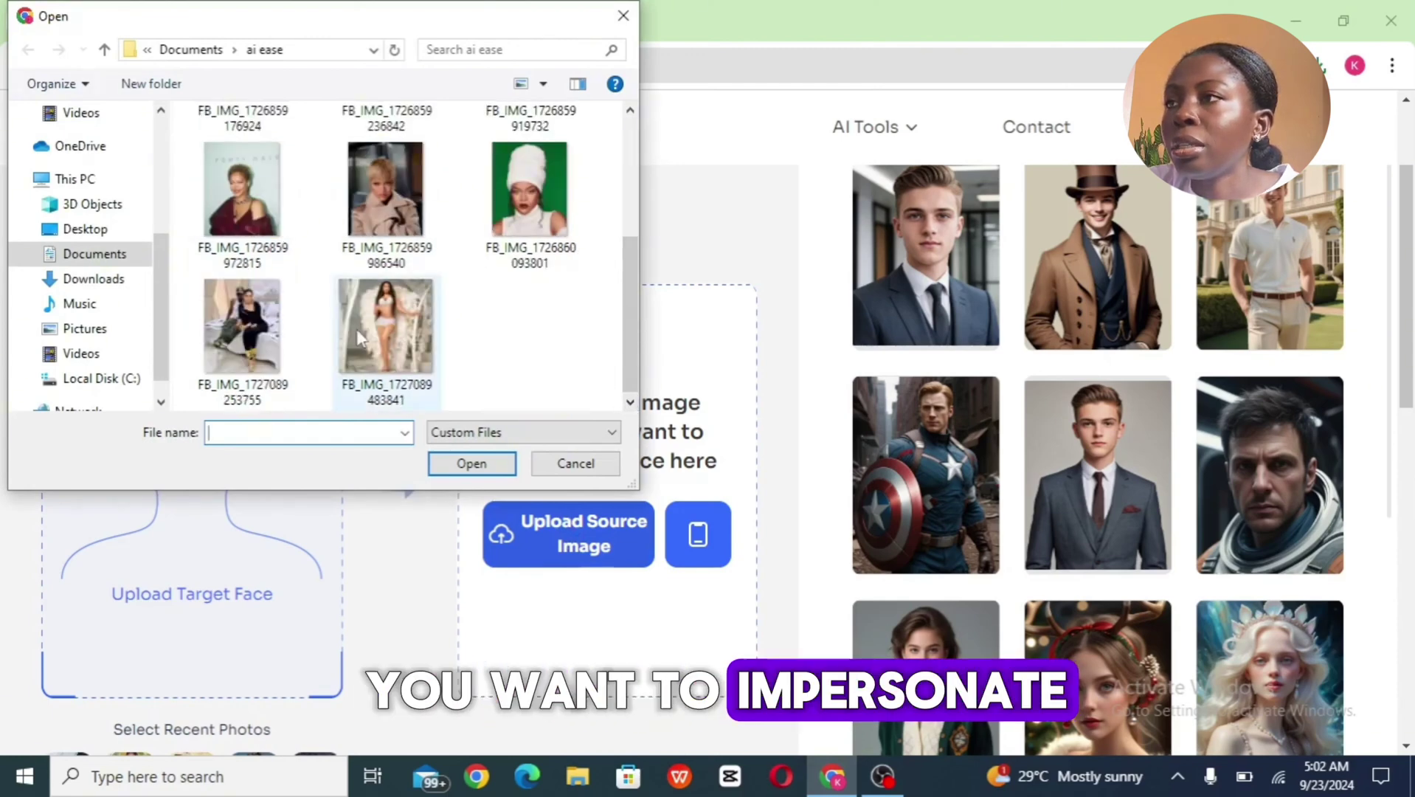
left_click(395, 328)
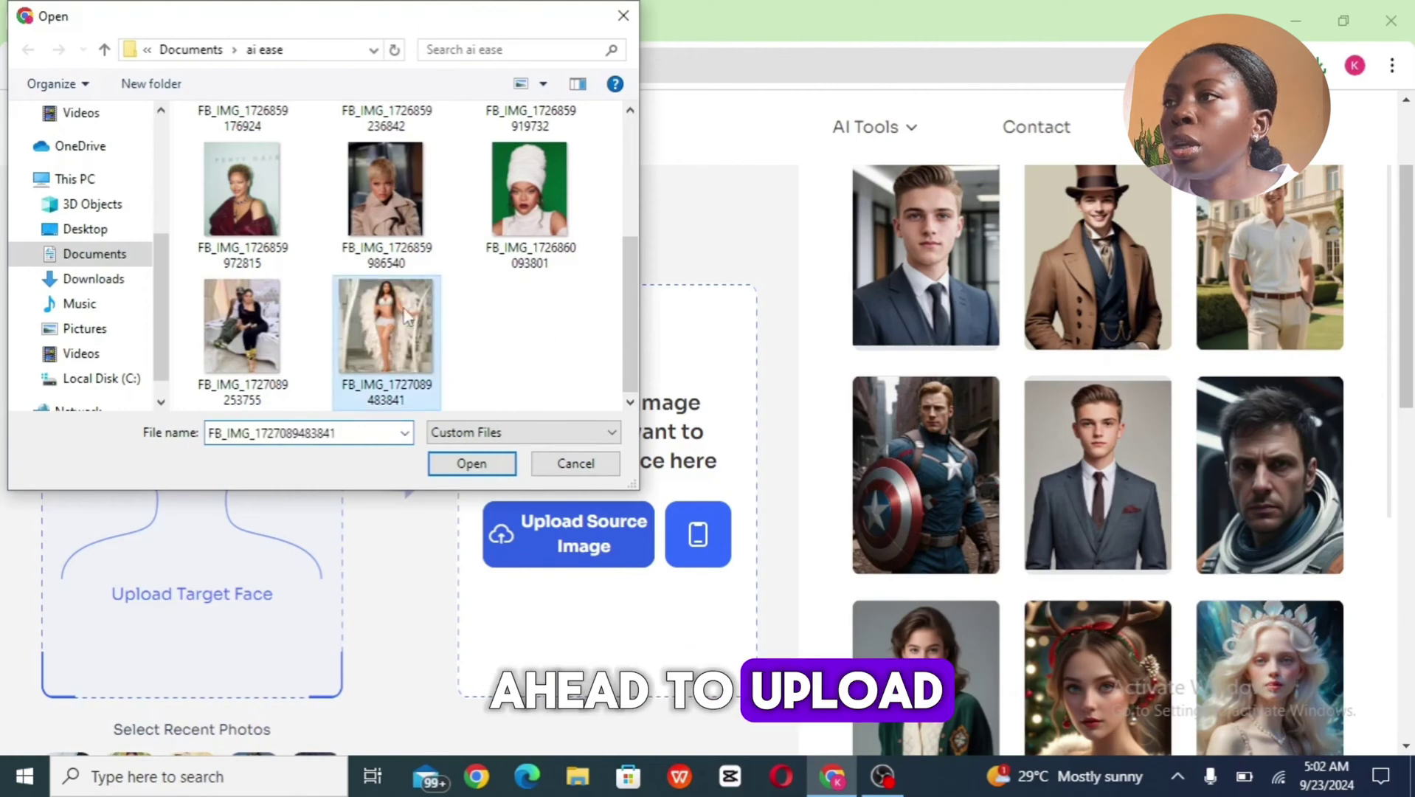
left_click(473, 465)
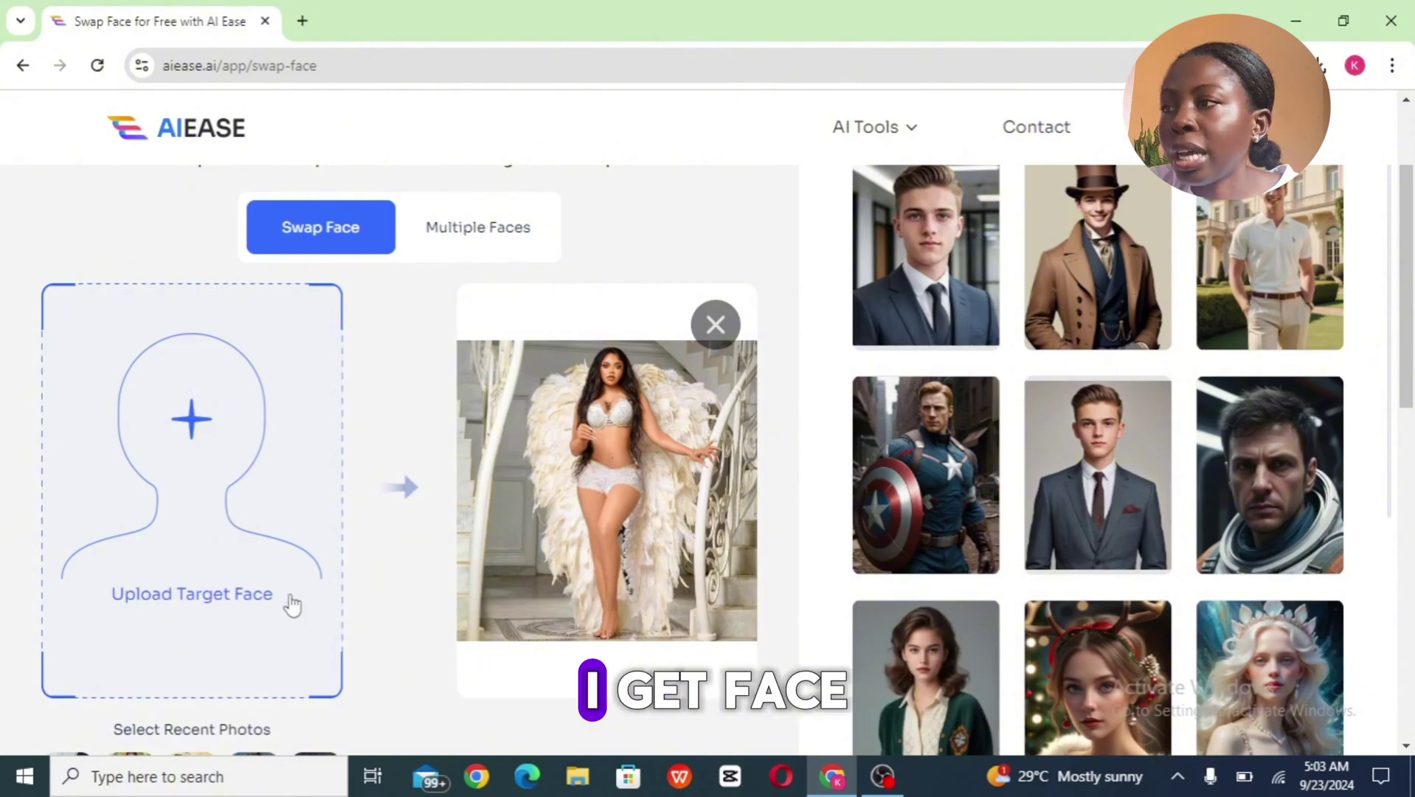
Add the photo of the woman by the yellow wooden railing as target face, swap the faces and download the result
left_click(188, 422)
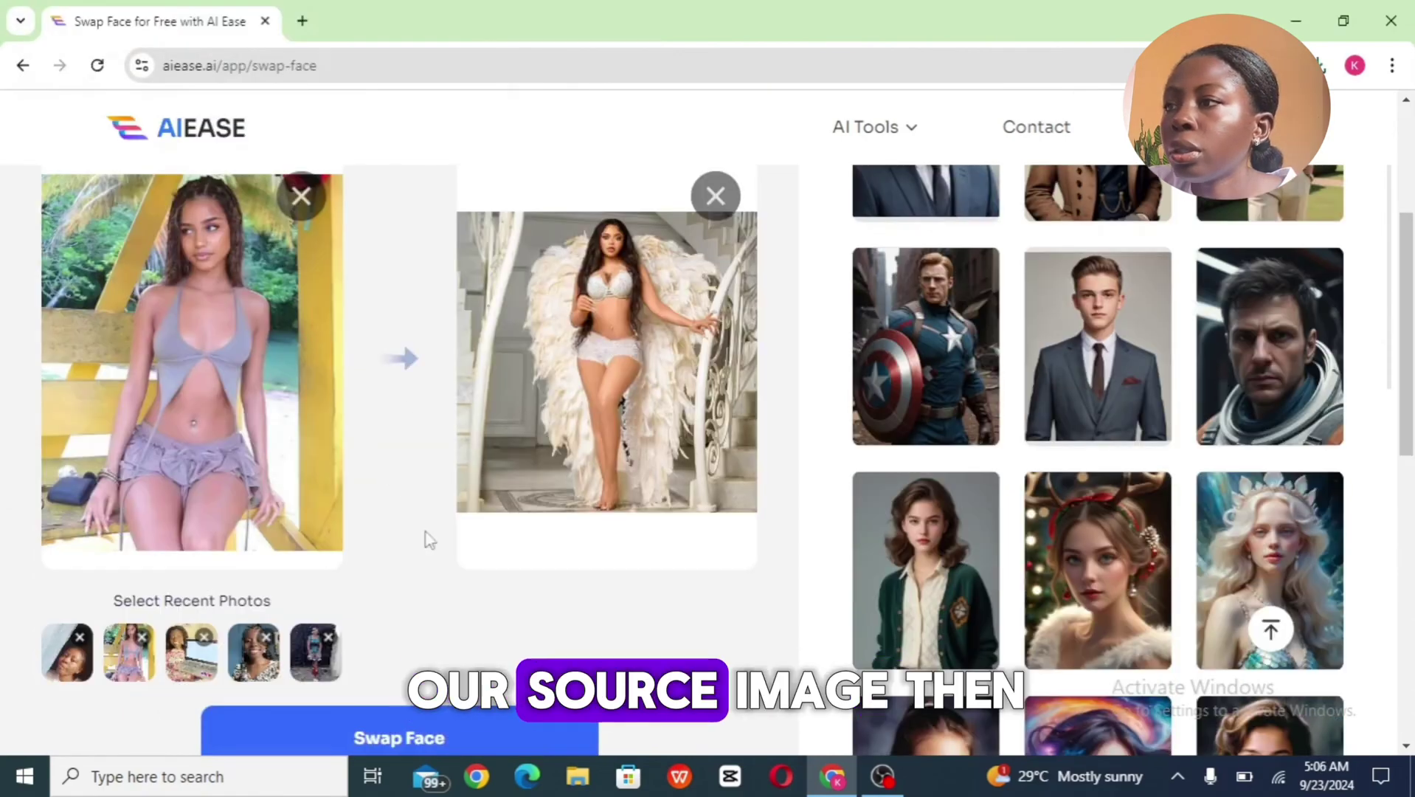
left_click(441, 738)
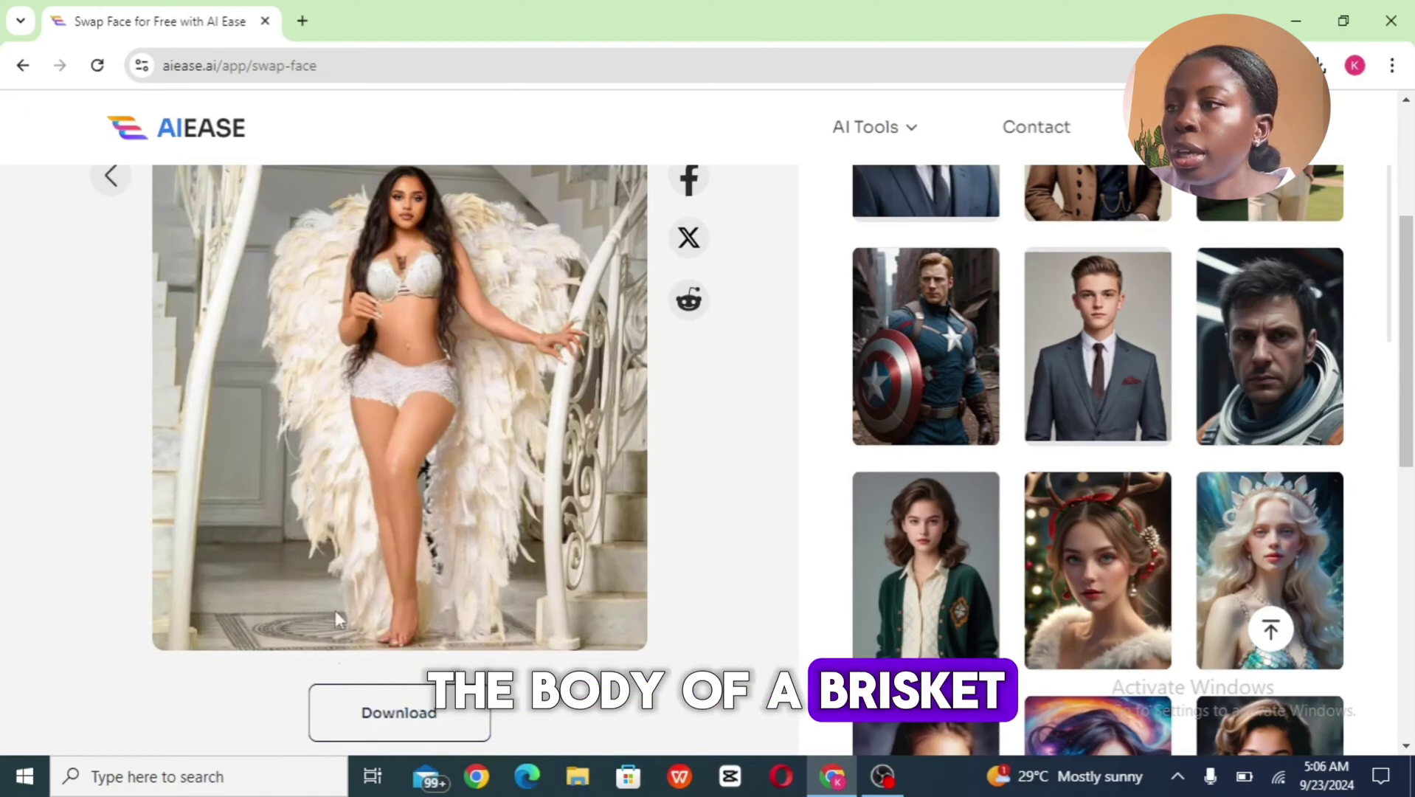
left_click(400, 725)
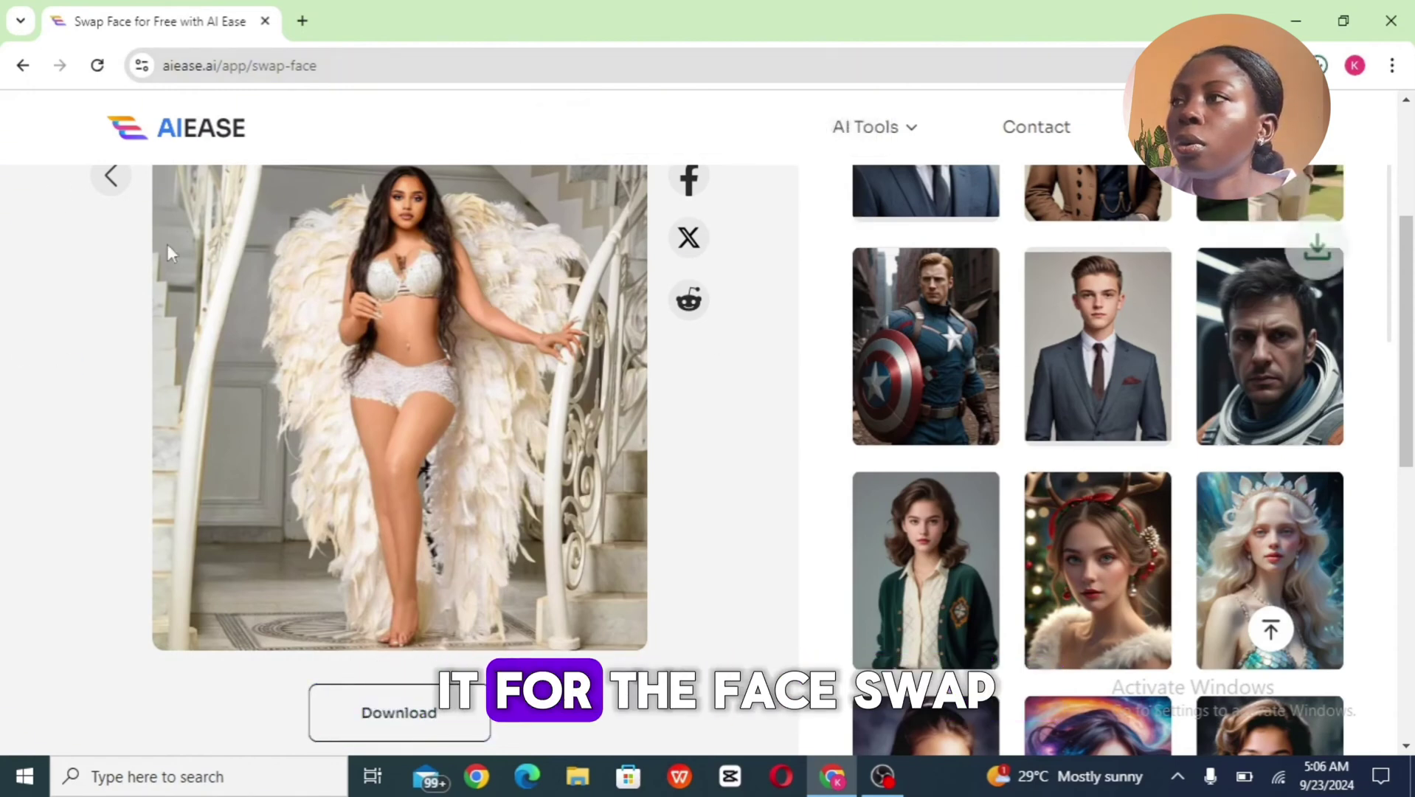
Leave the finished swap, switch to Multiple Faces mode and choose the example photo of the hugging couple as original image
left_click(110, 177)
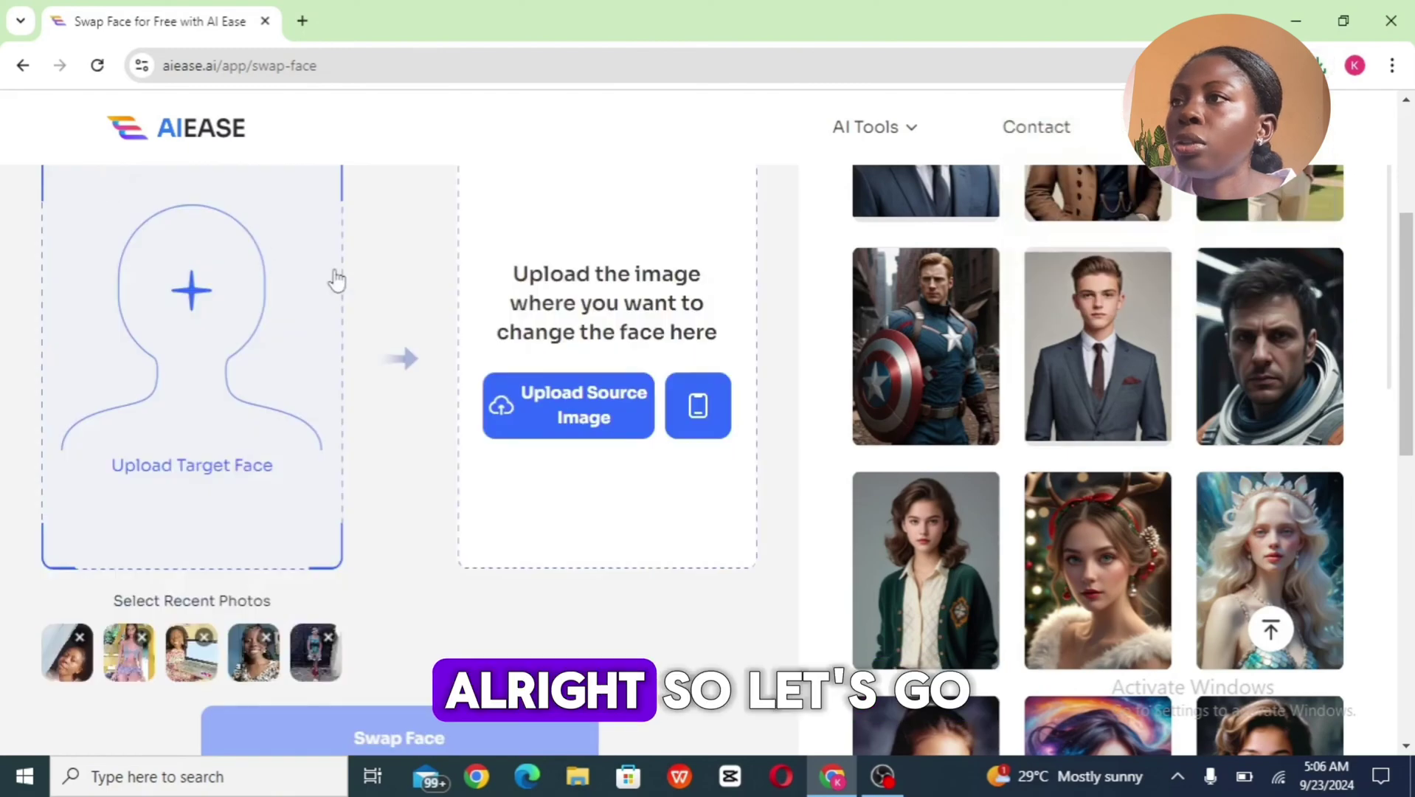
scroll(335, 279, "up", 4)
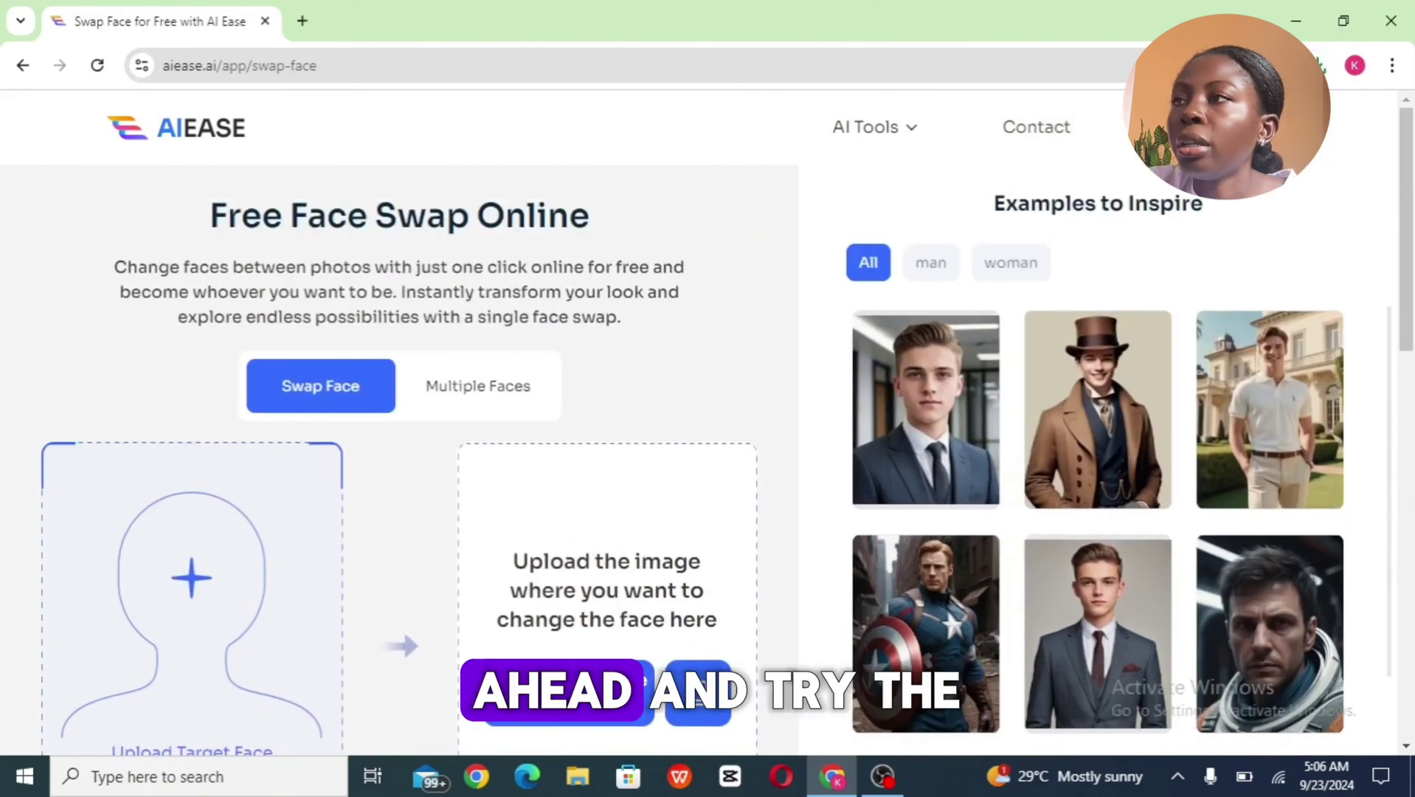
left_click(470, 400)
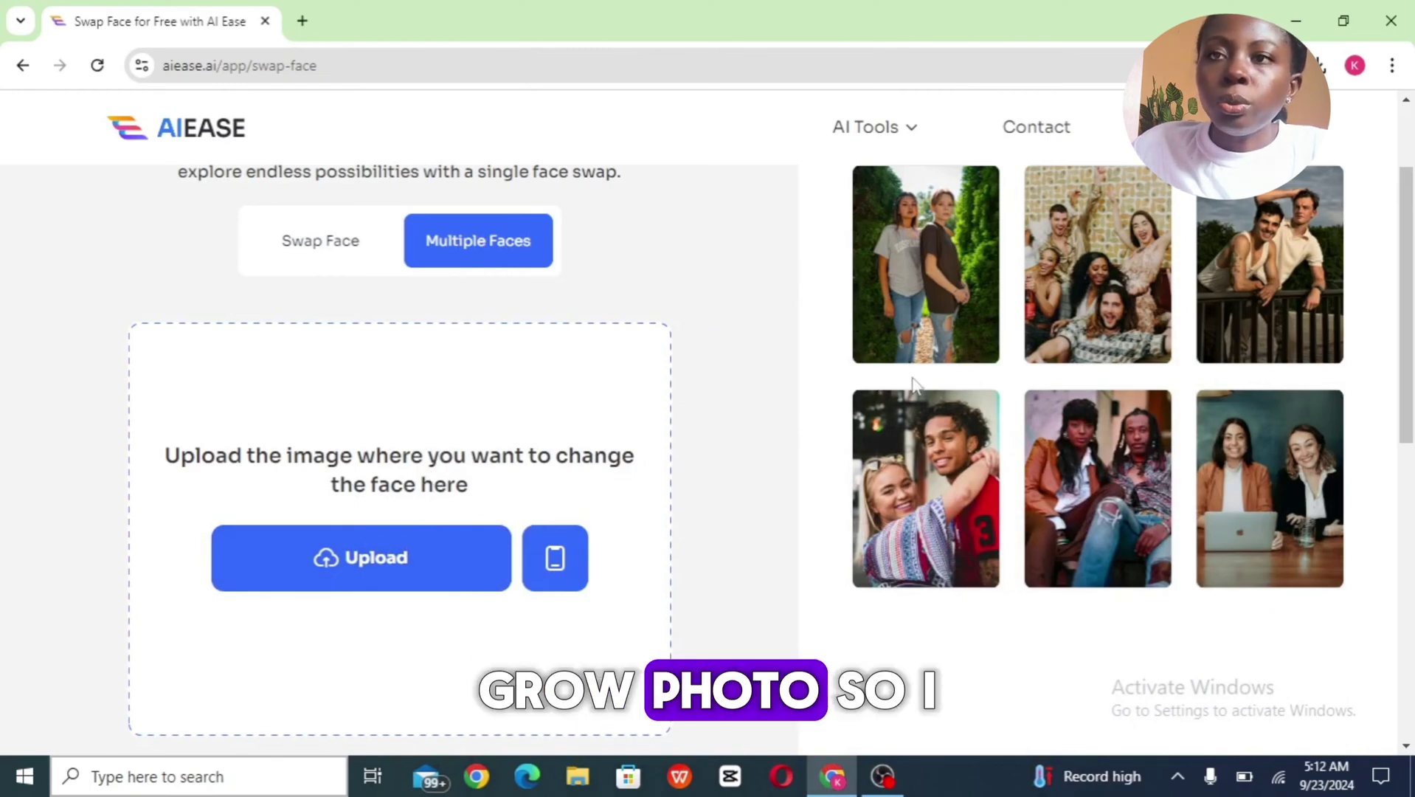
scroll(1063, 460, "up", 1)
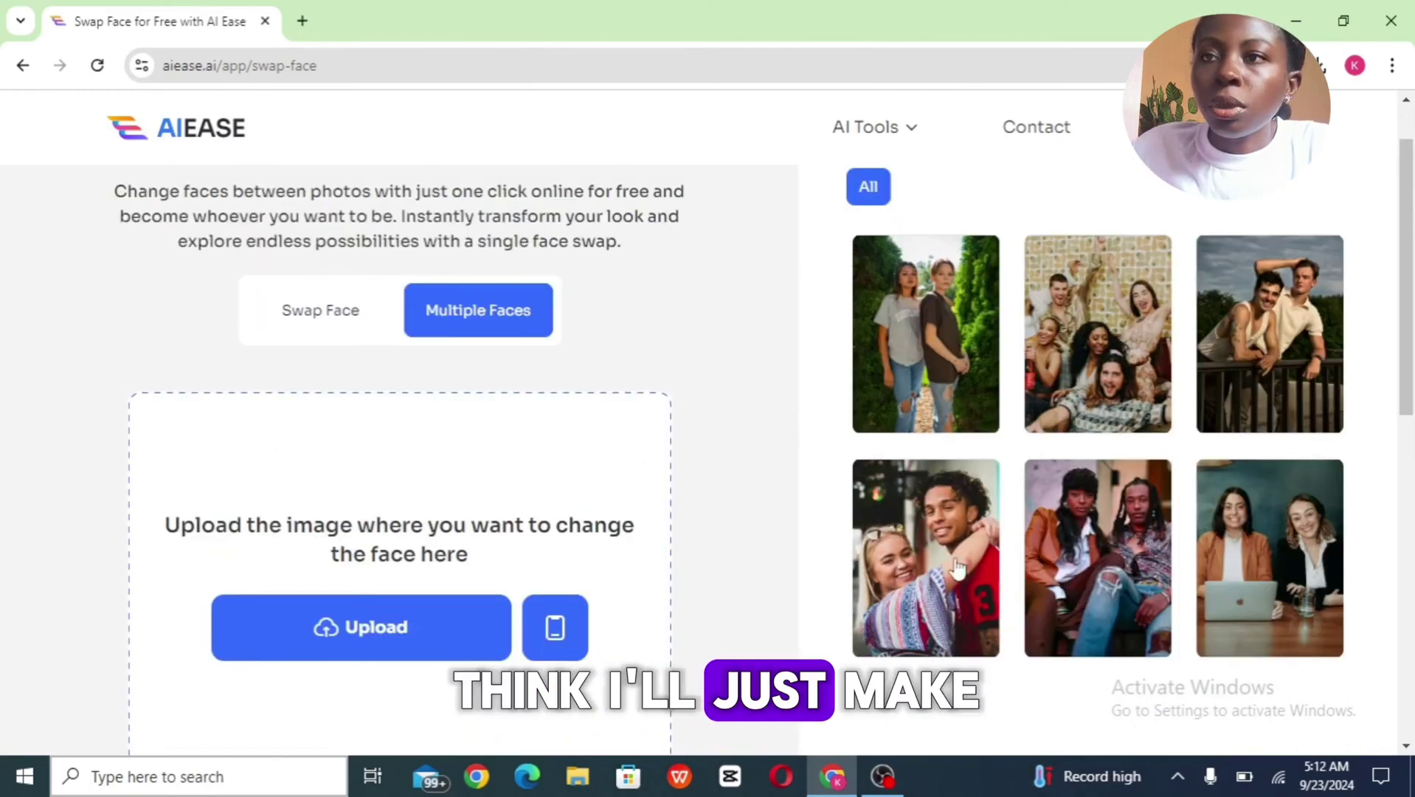
left_click(929, 568)
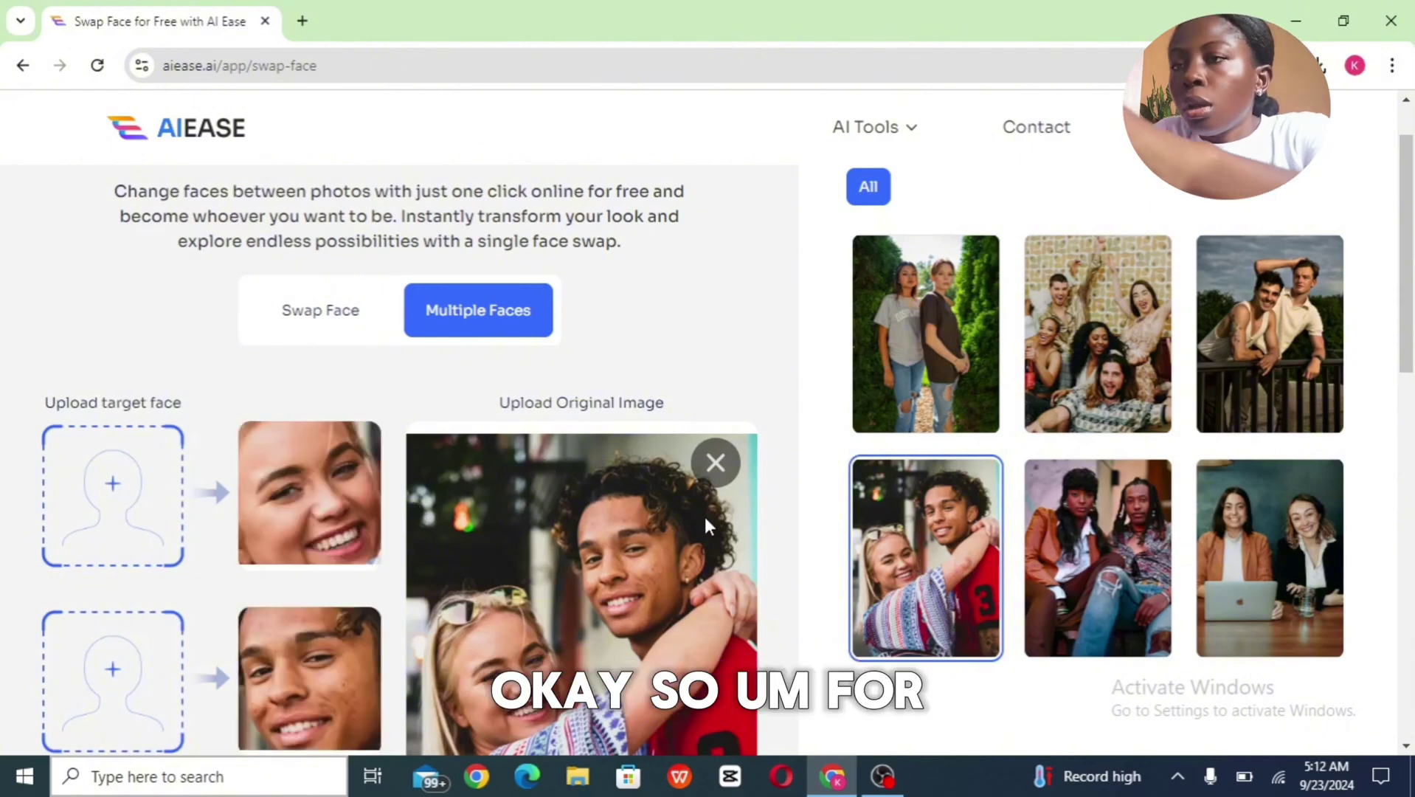
scroll(534, 567, "down", 1)
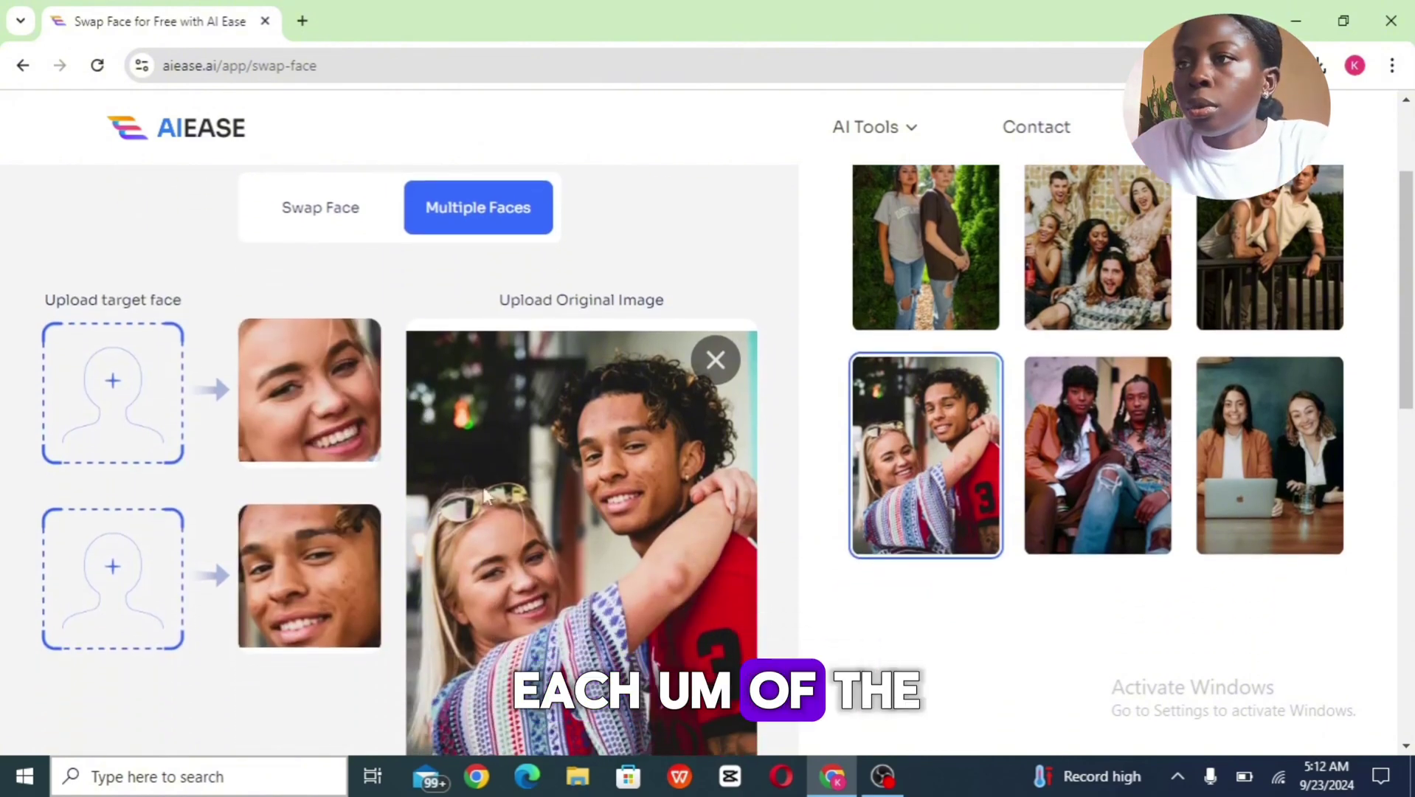
left_click(109, 385)
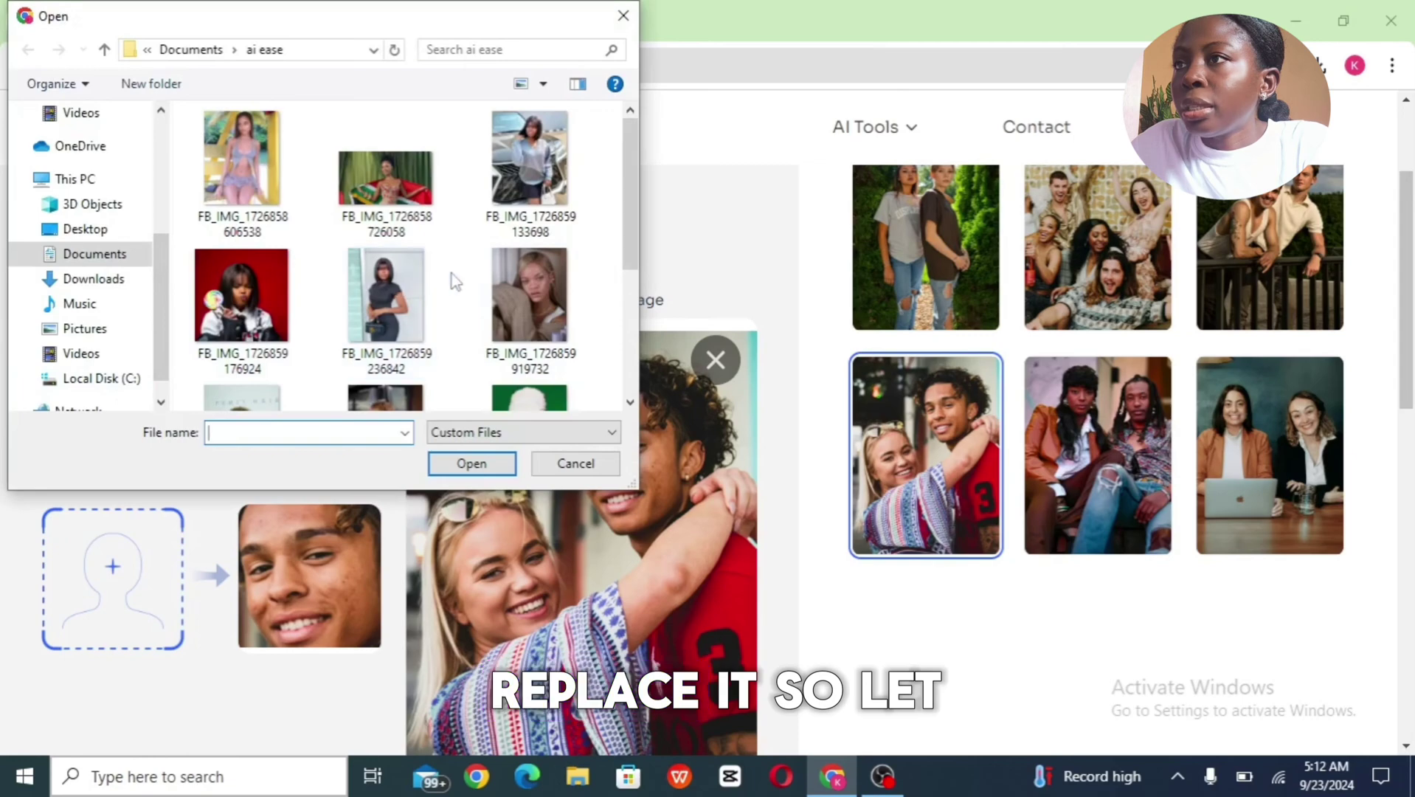
left_click(525, 302)
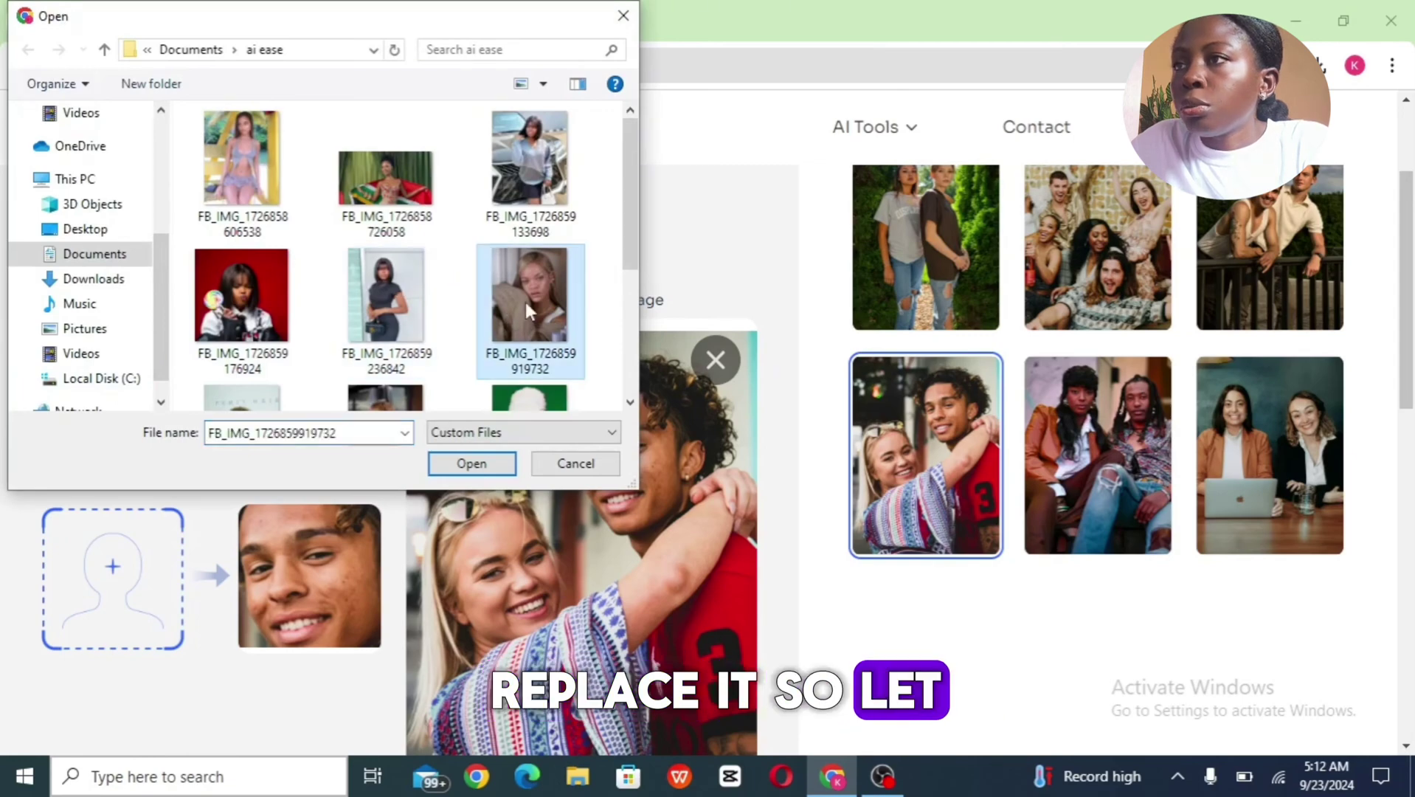
left_click(473, 463)
left_click(113, 566)
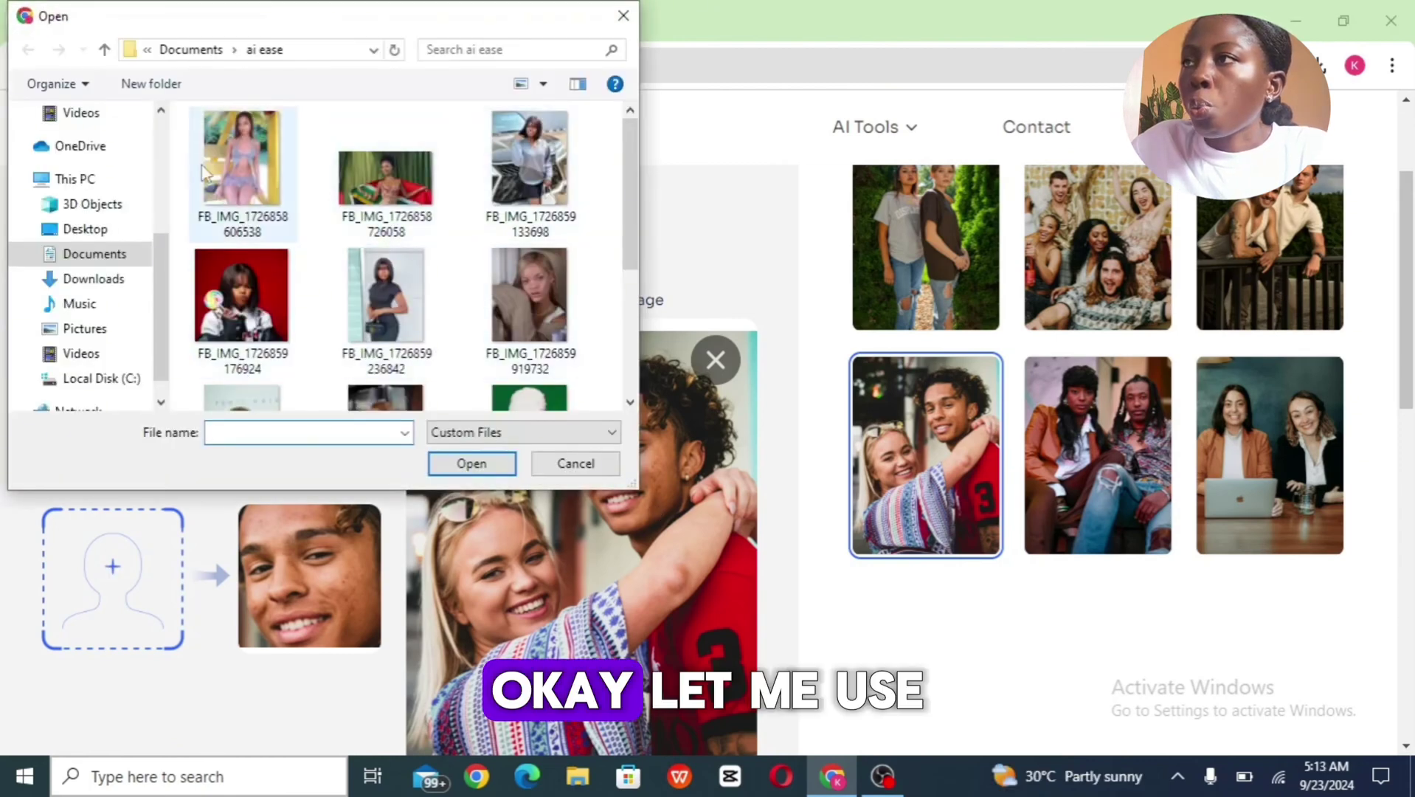
left_click(228, 150)
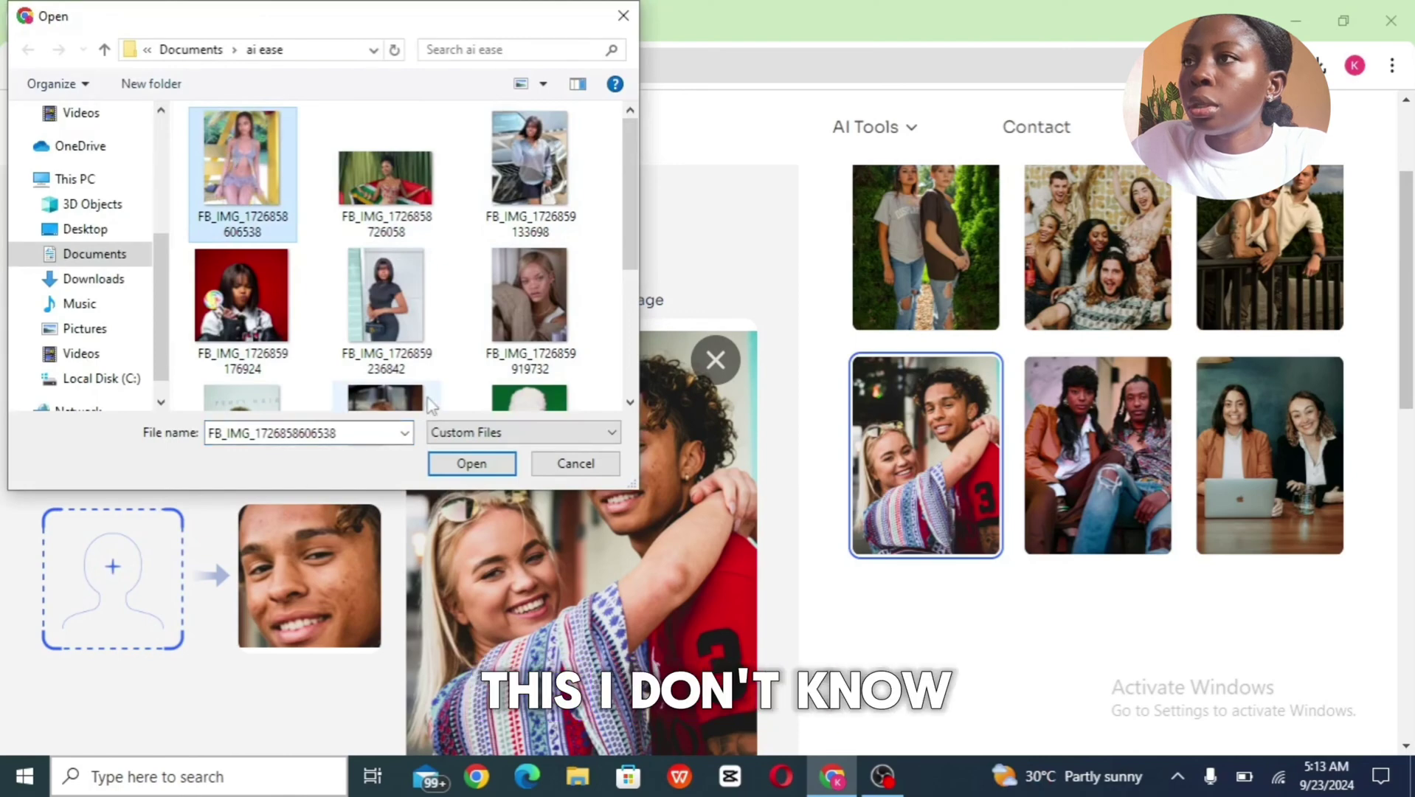
left_click(466, 471)
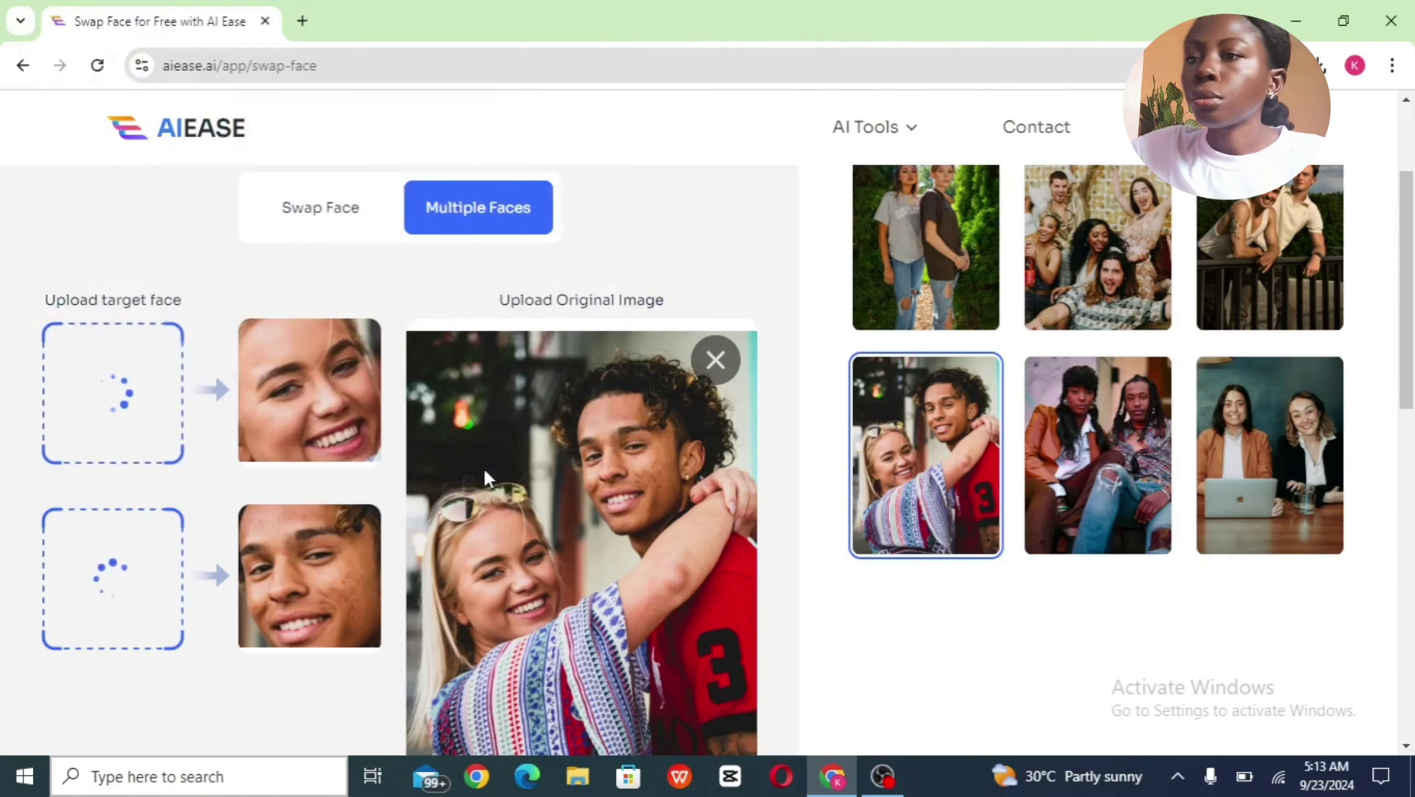
Run the multiple face swap on the couple photo with both target faces
scroll(484, 468, "down", 2)
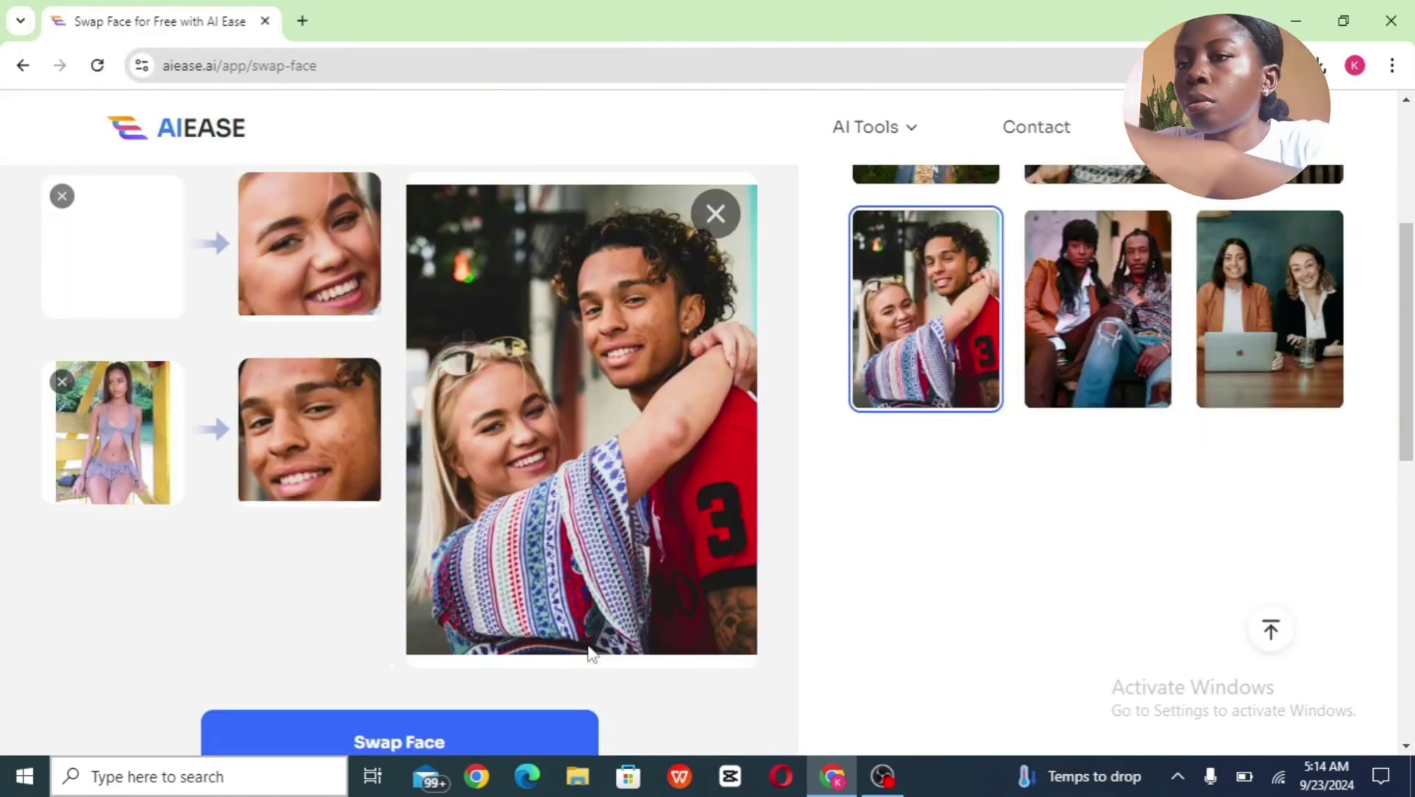
scroll(591, 653, "down", 1)
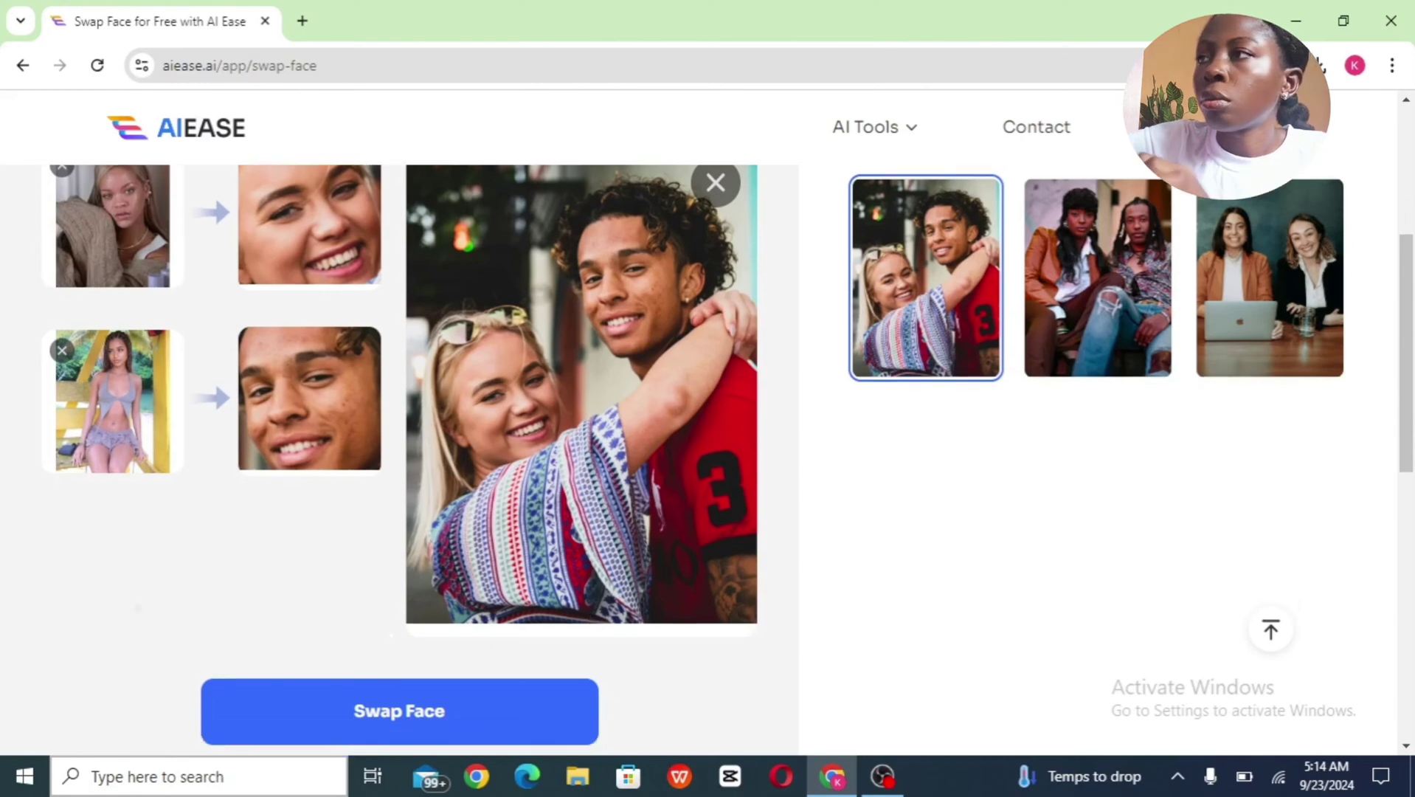
left_click(419, 720)
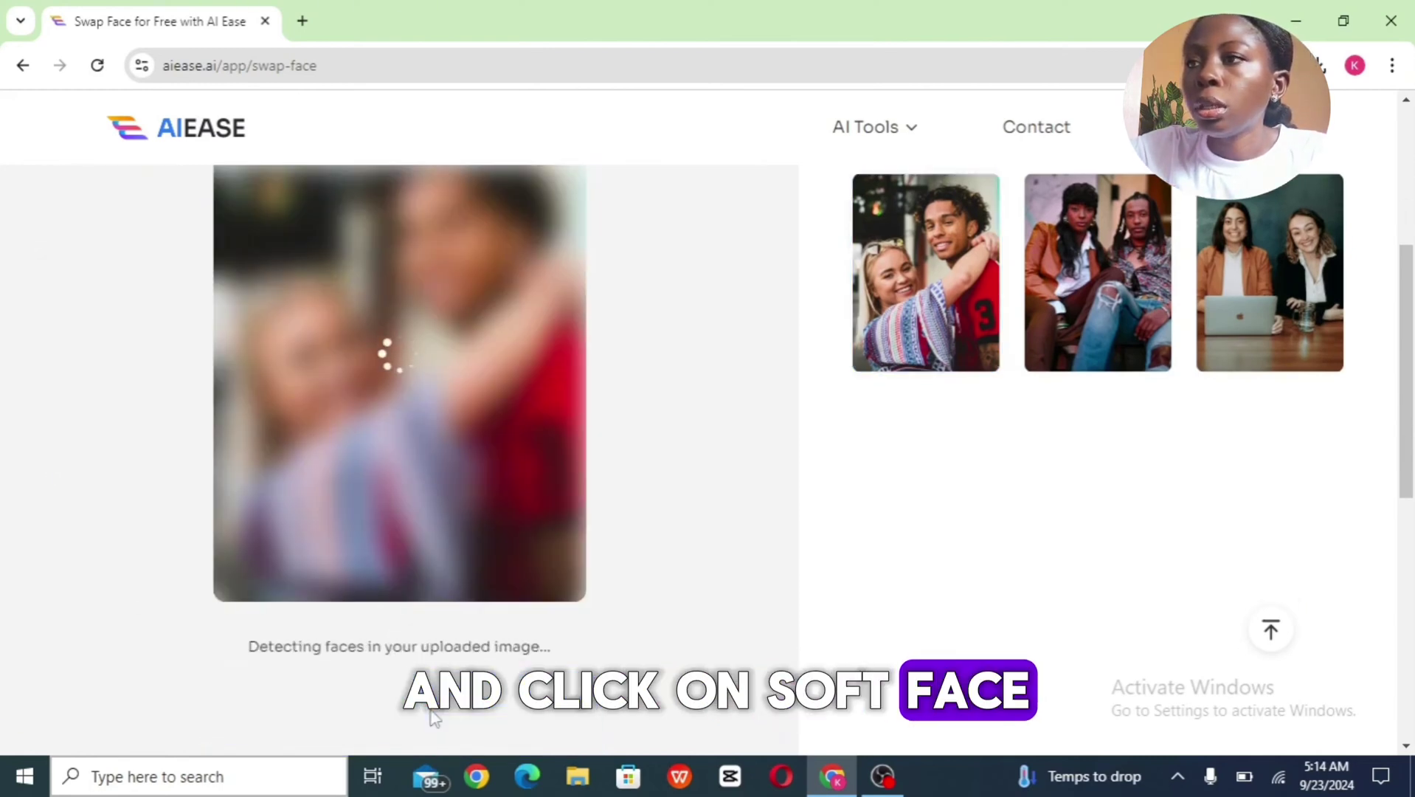
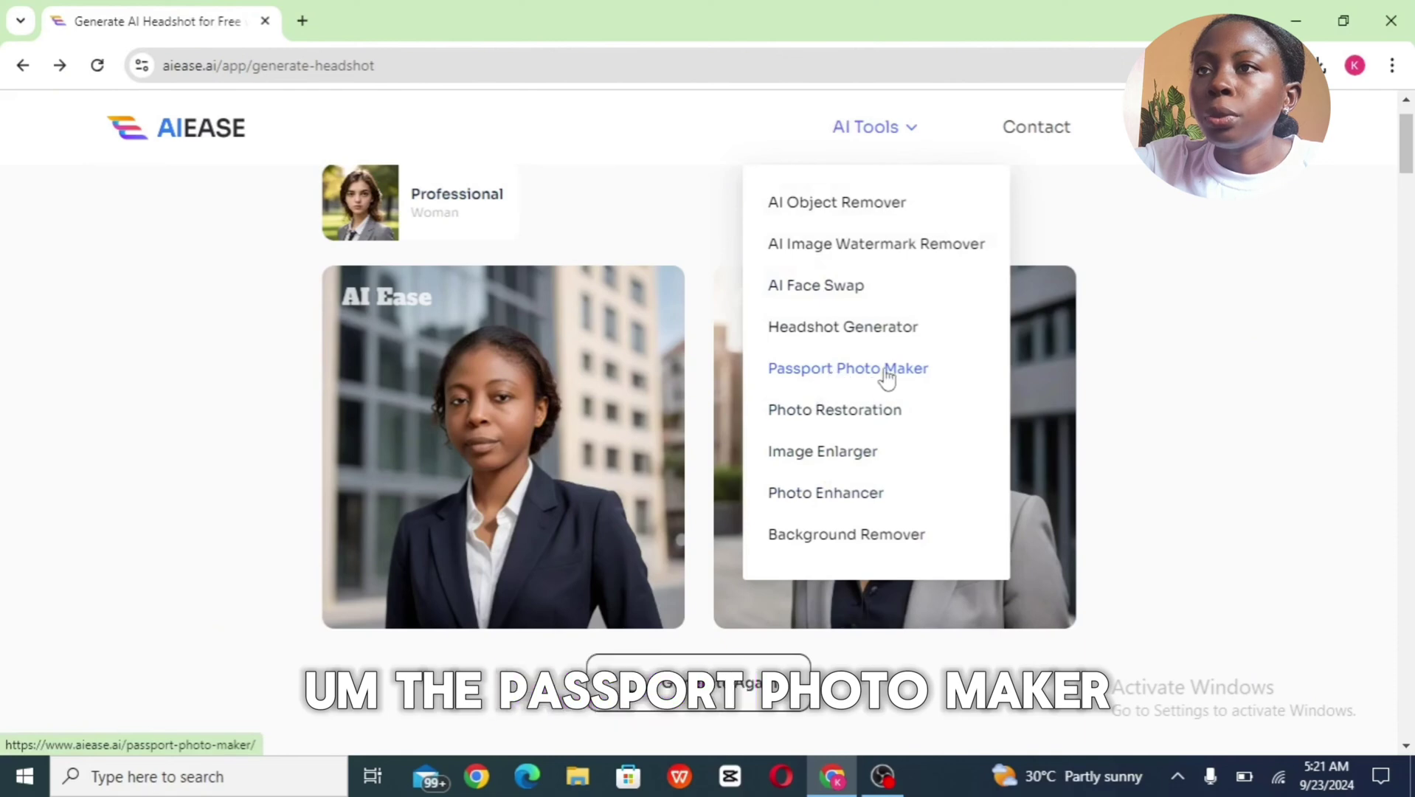
Open the Passport Photo Maker and start a United States passport photo, 2 x 2 inch
left_click(884, 375)
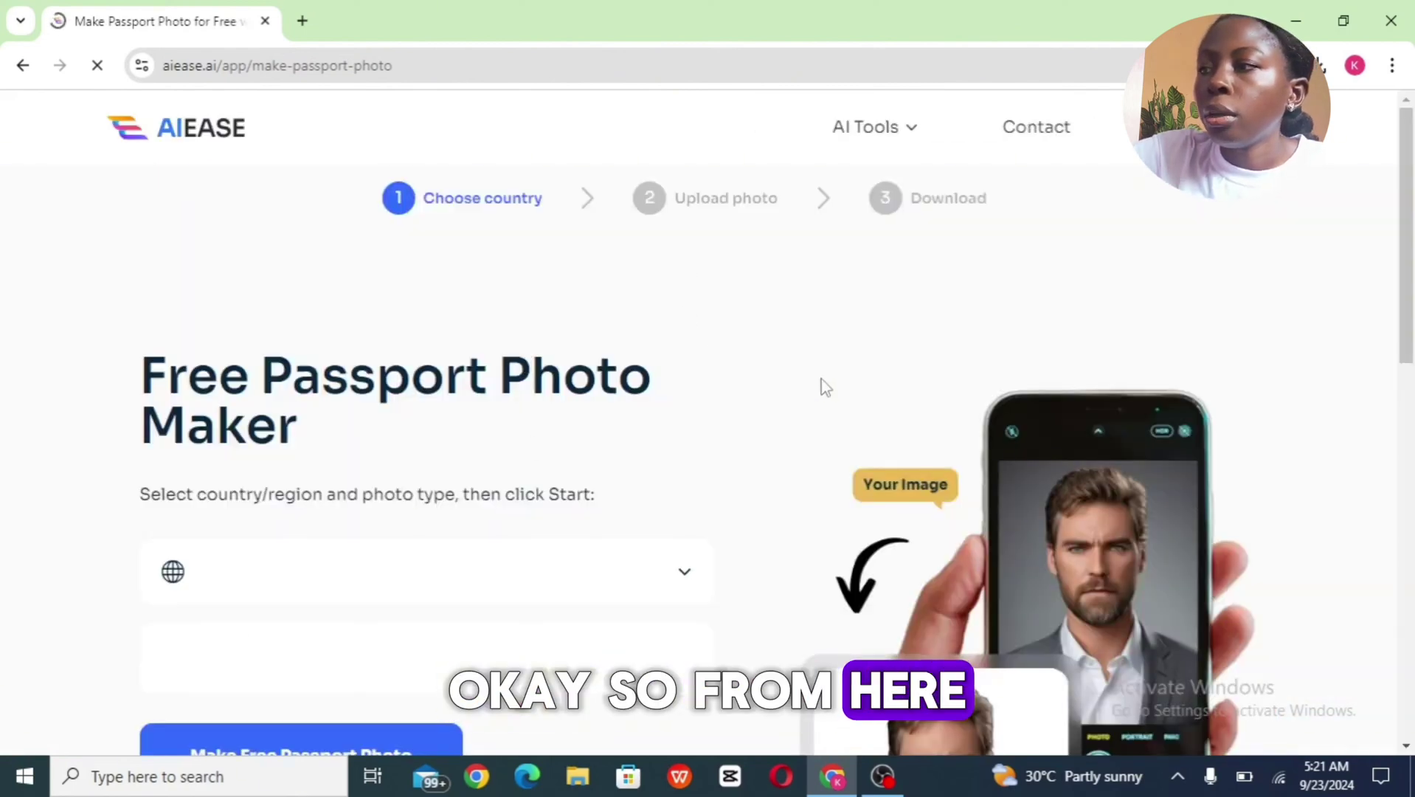
scroll(822, 386, "down", 3)
scroll(752, 328, "down", 1)
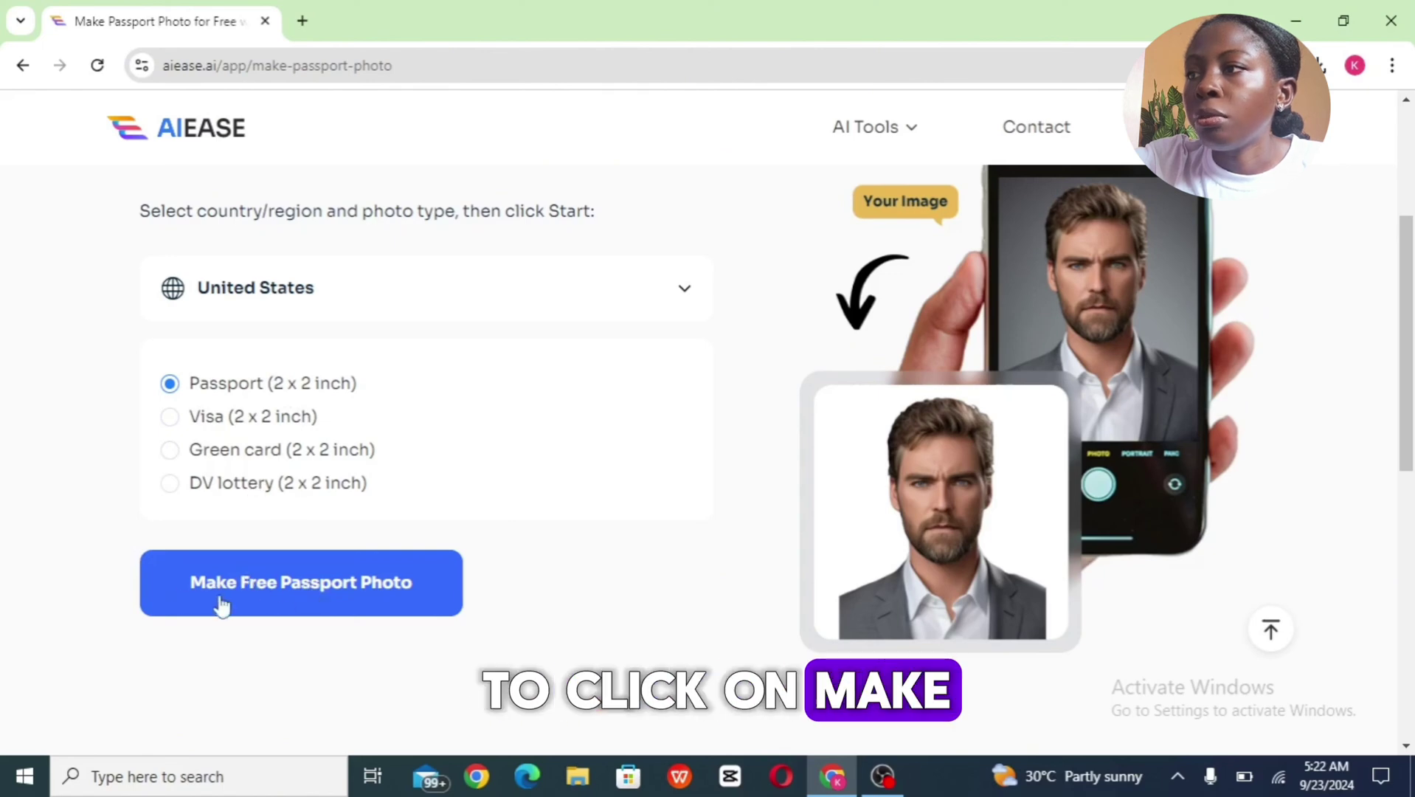
left_click(307, 594)
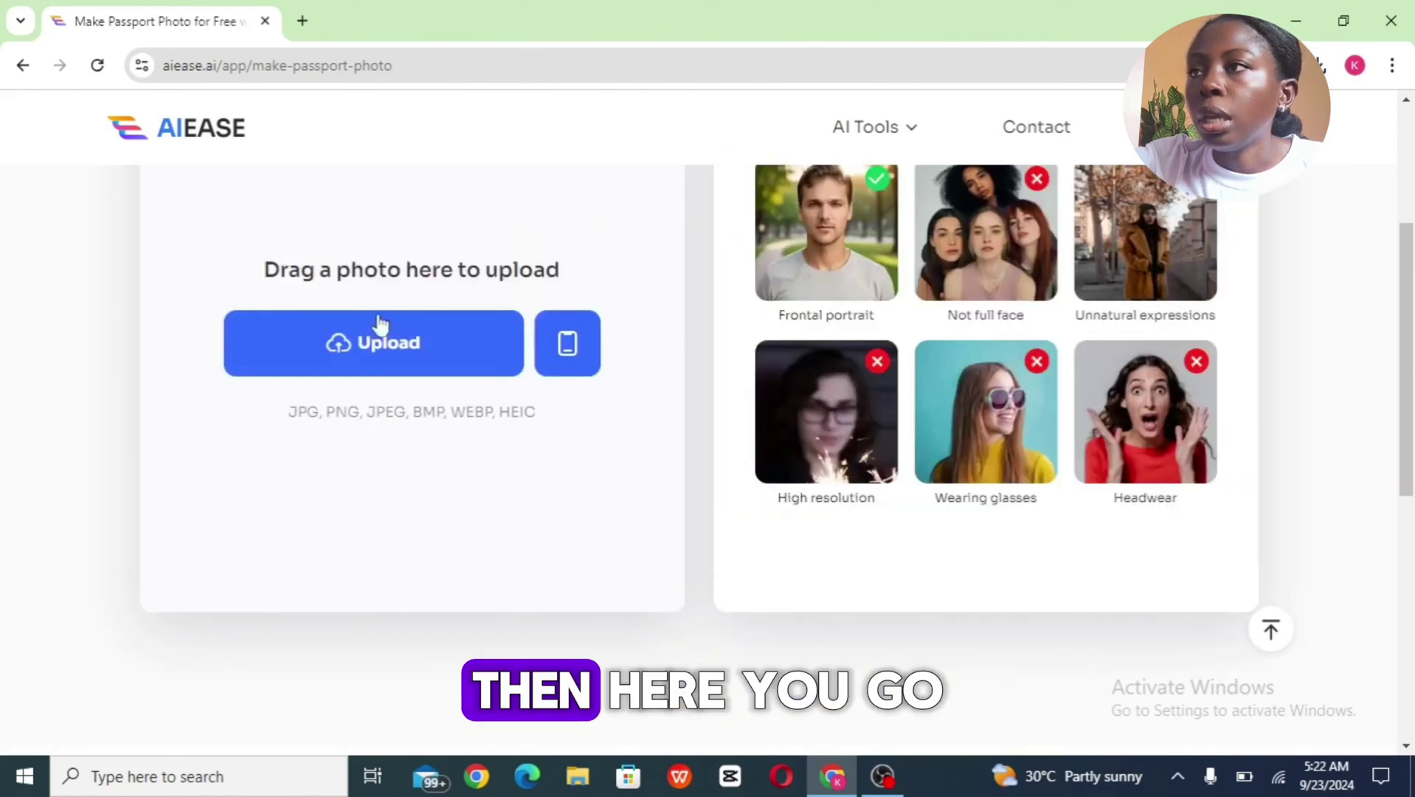
left_click(414, 350)
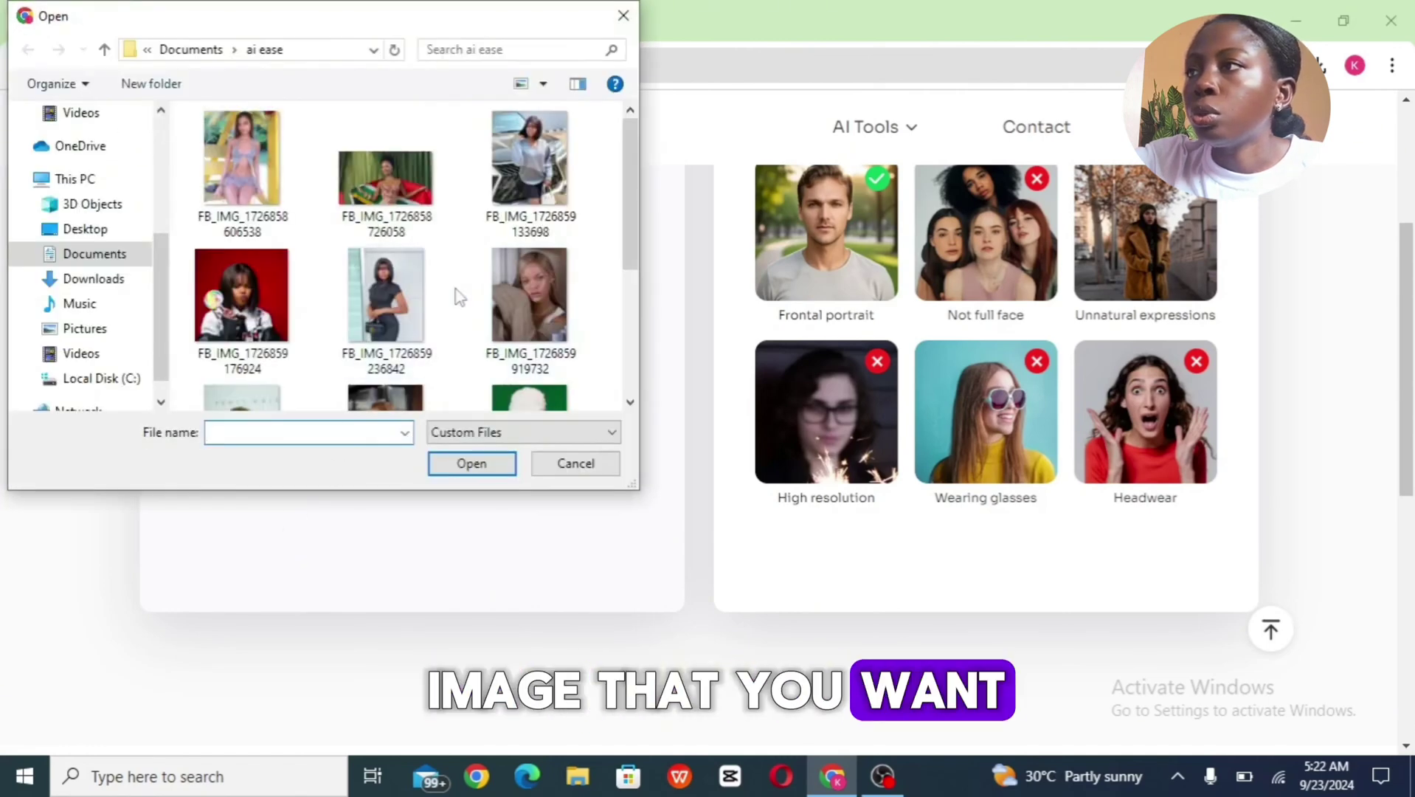
left_click(398, 316)
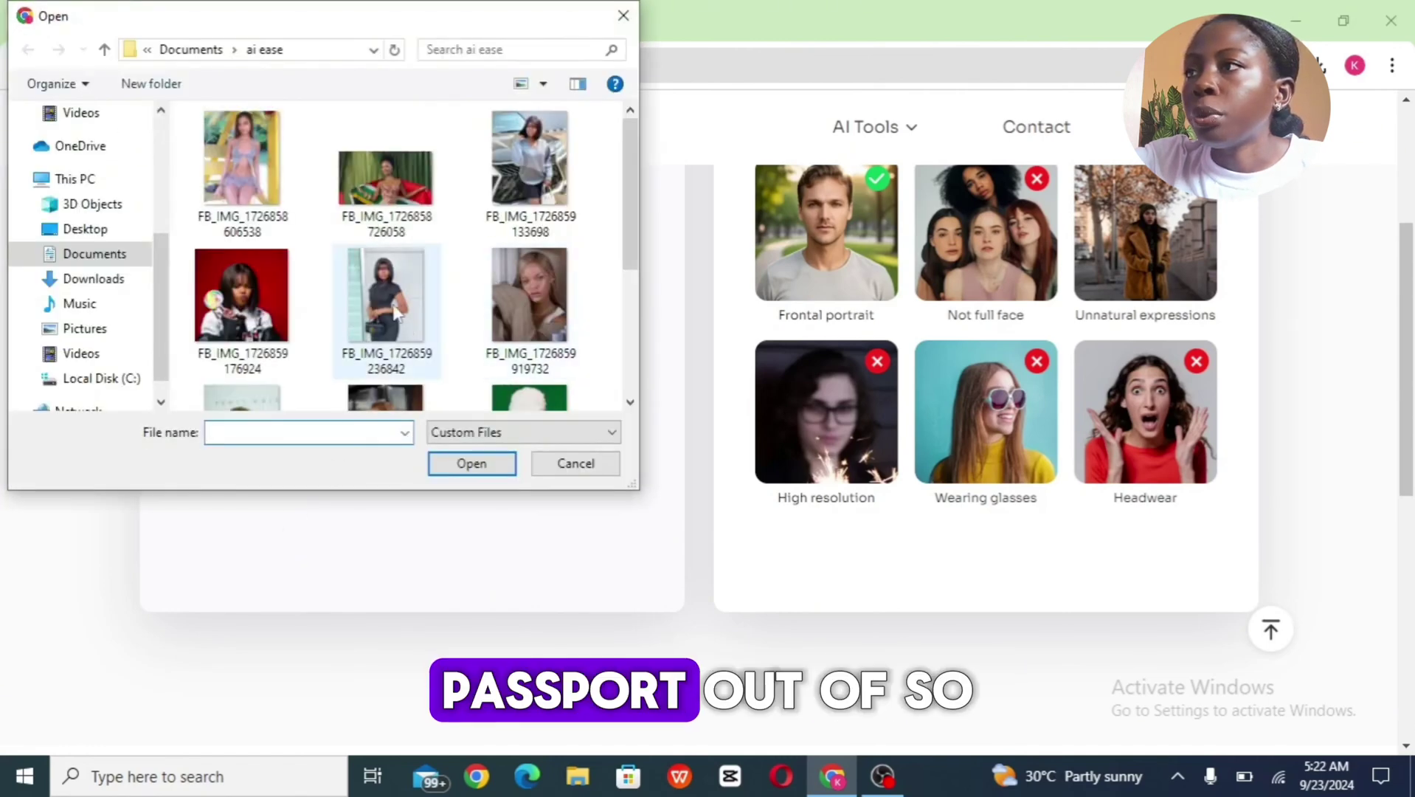
key("Return")
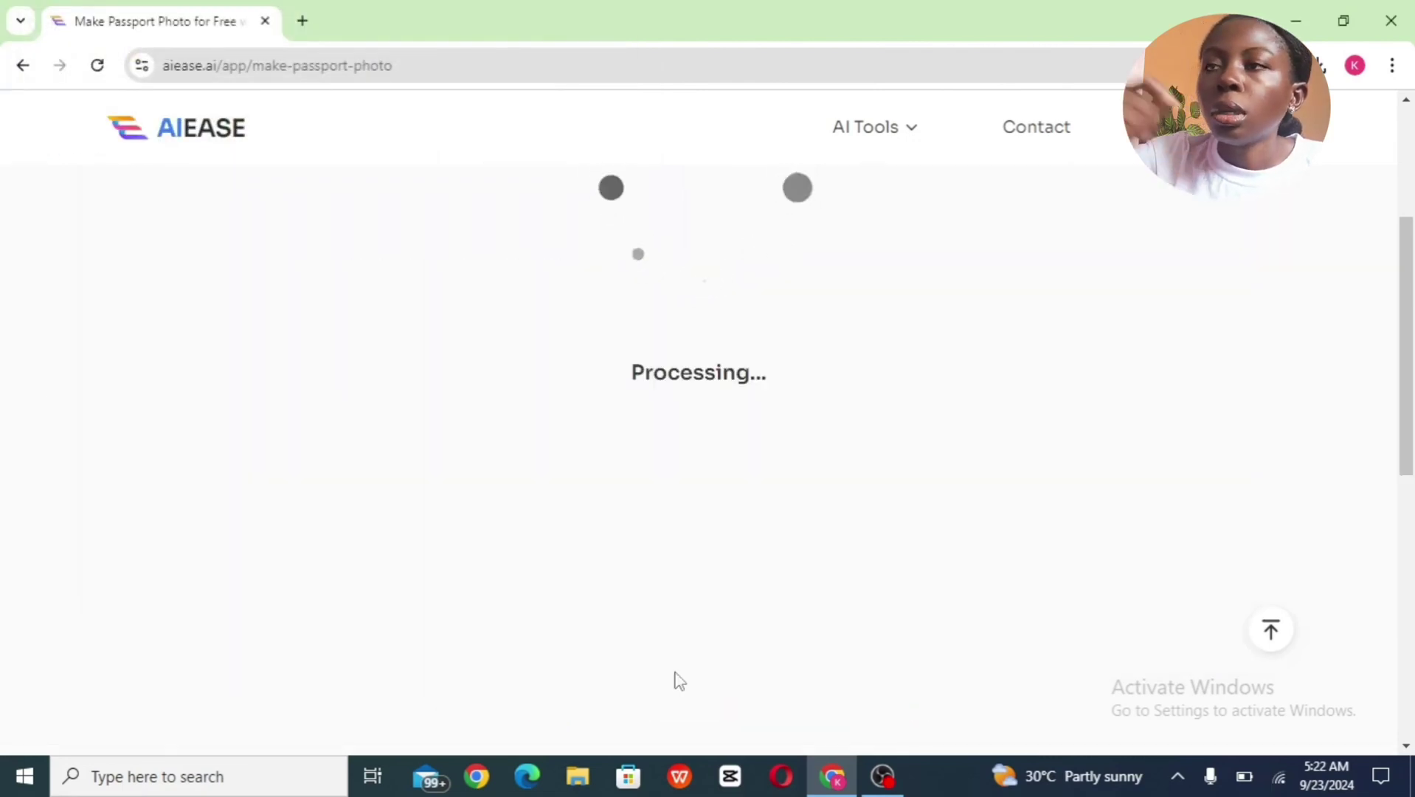
Examine the generated passport photo, its printable sheet sizes and the download options for the digital and printable versions
scroll(676, 686, "up", 4)
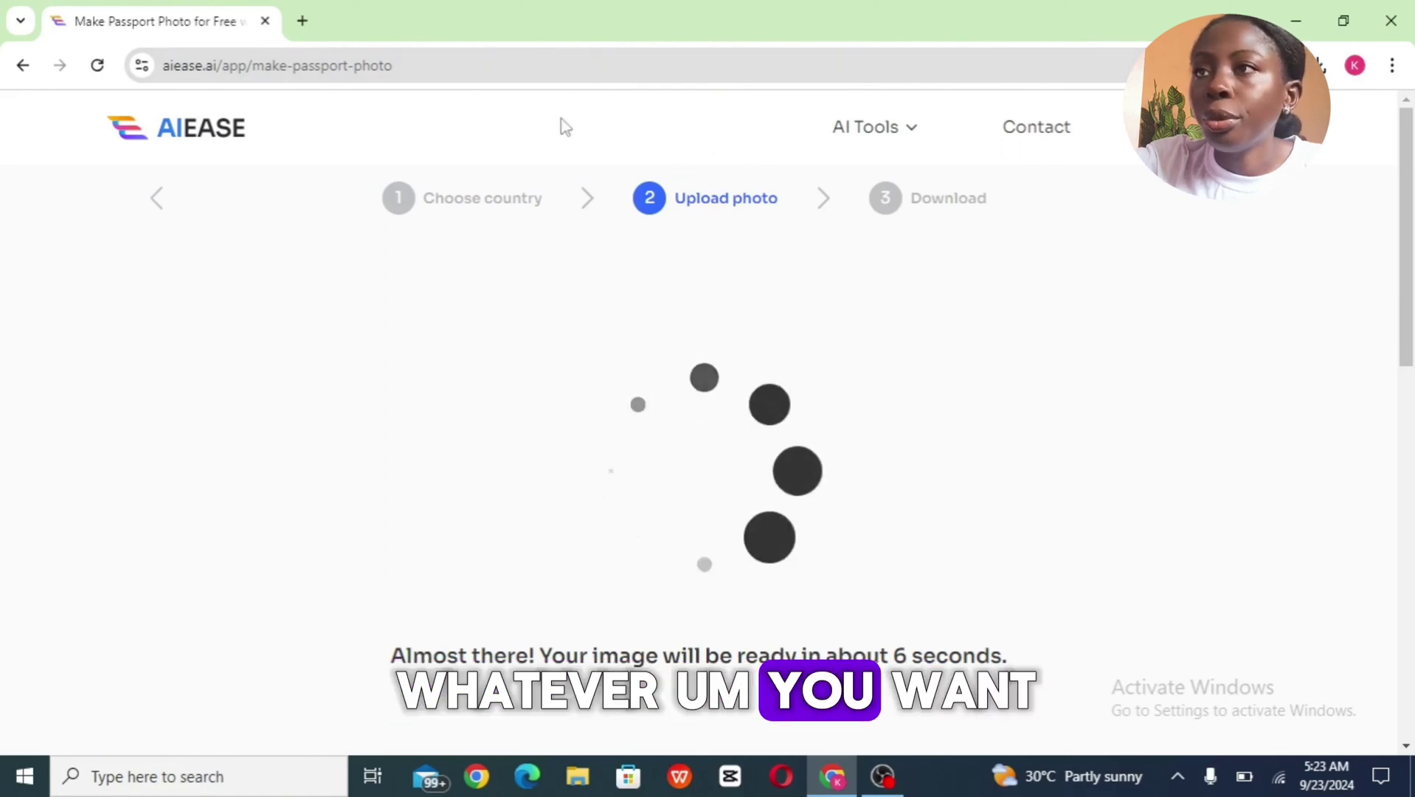
left_click(916, 133)
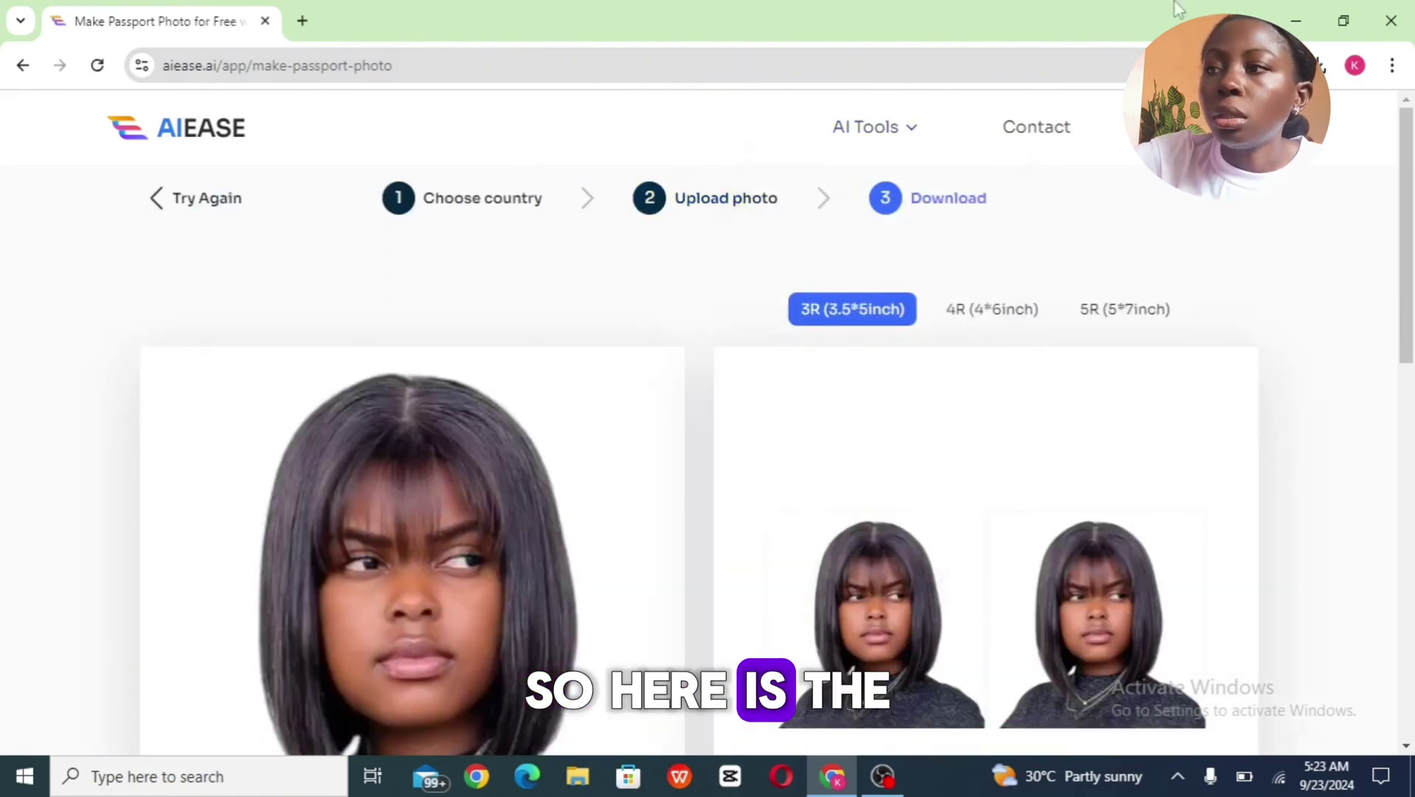
scroll(1057, 240, "down", 2)
scroll(708, 443, "up", 1)
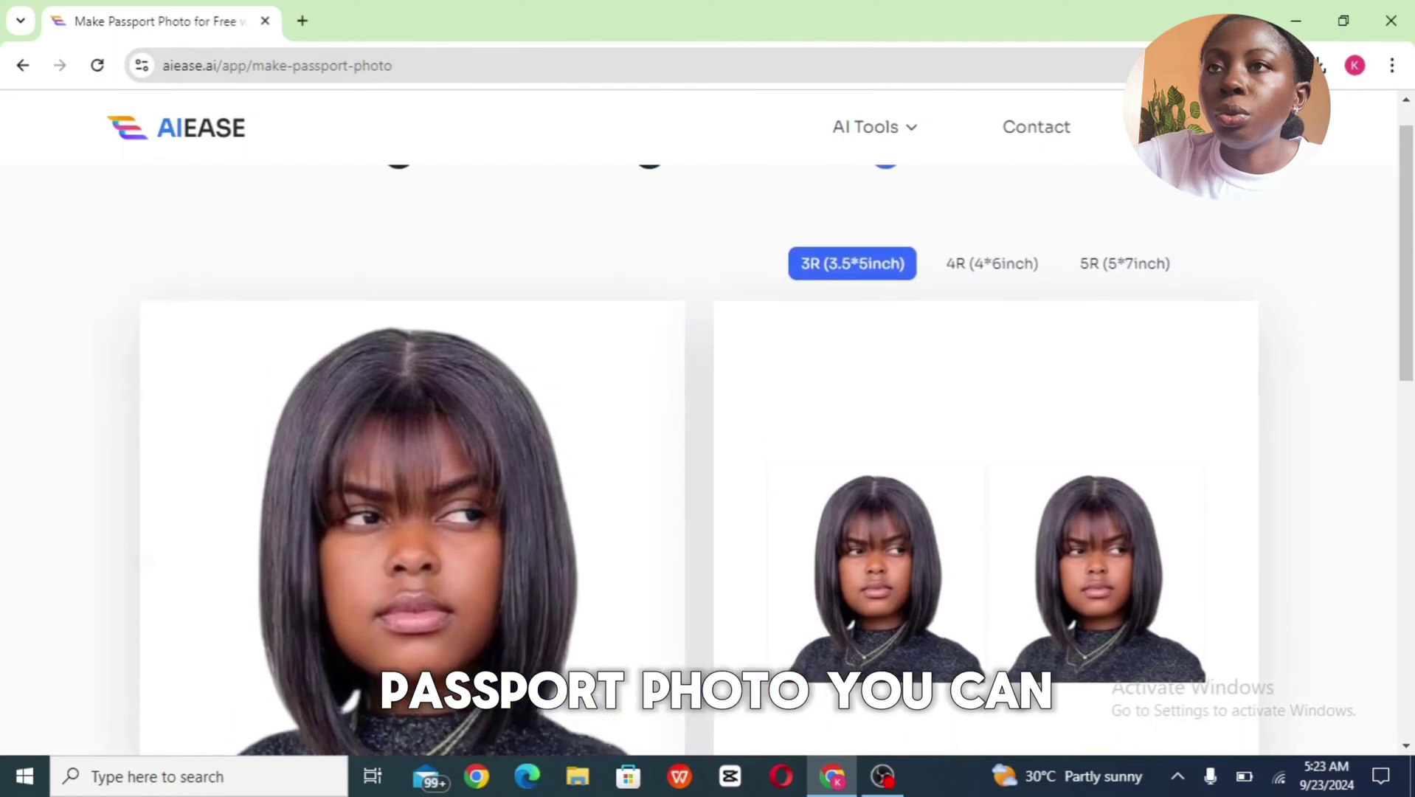
scroll(709, 443, "down", 5)
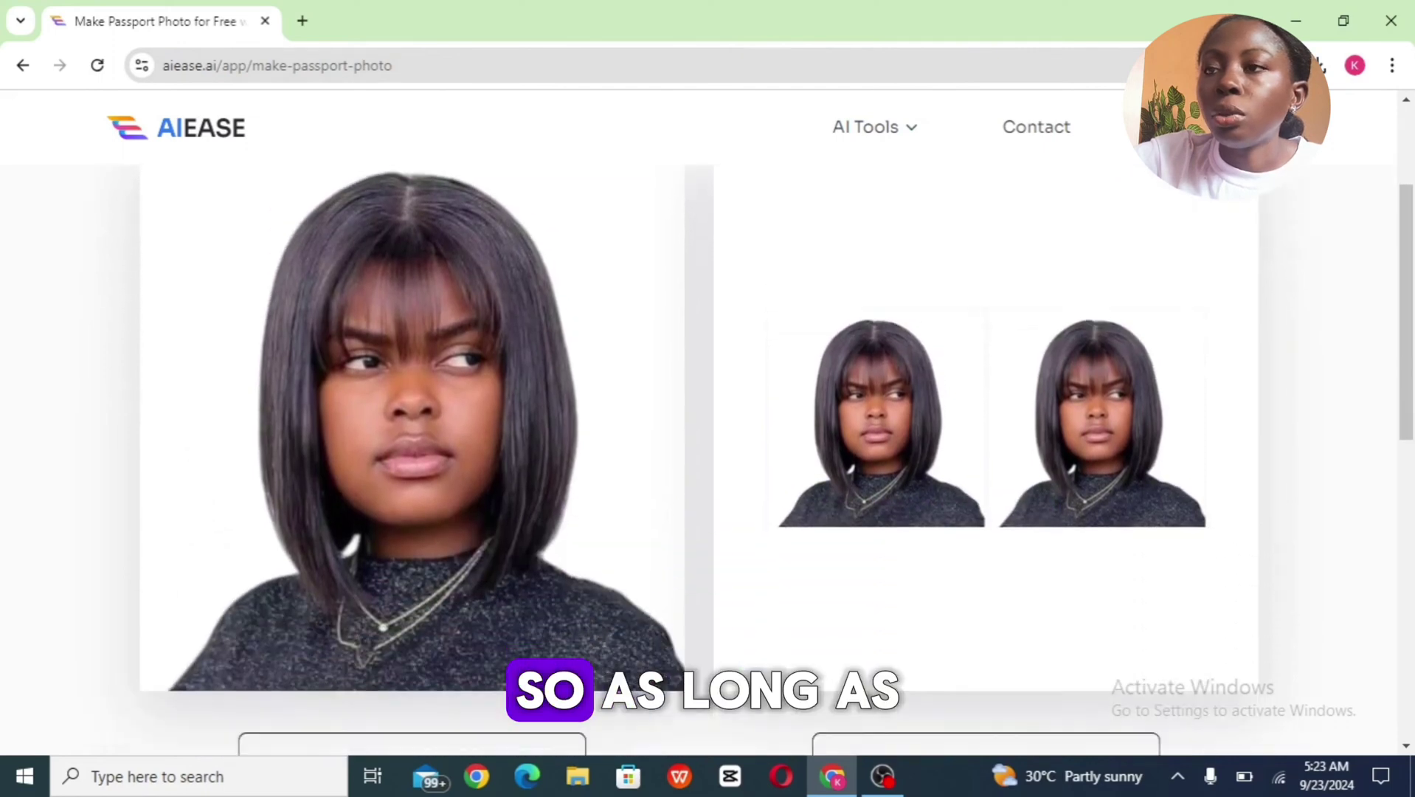
scroll(709, 443, "up", 1)
scroll(1058, 368, "up", 2)
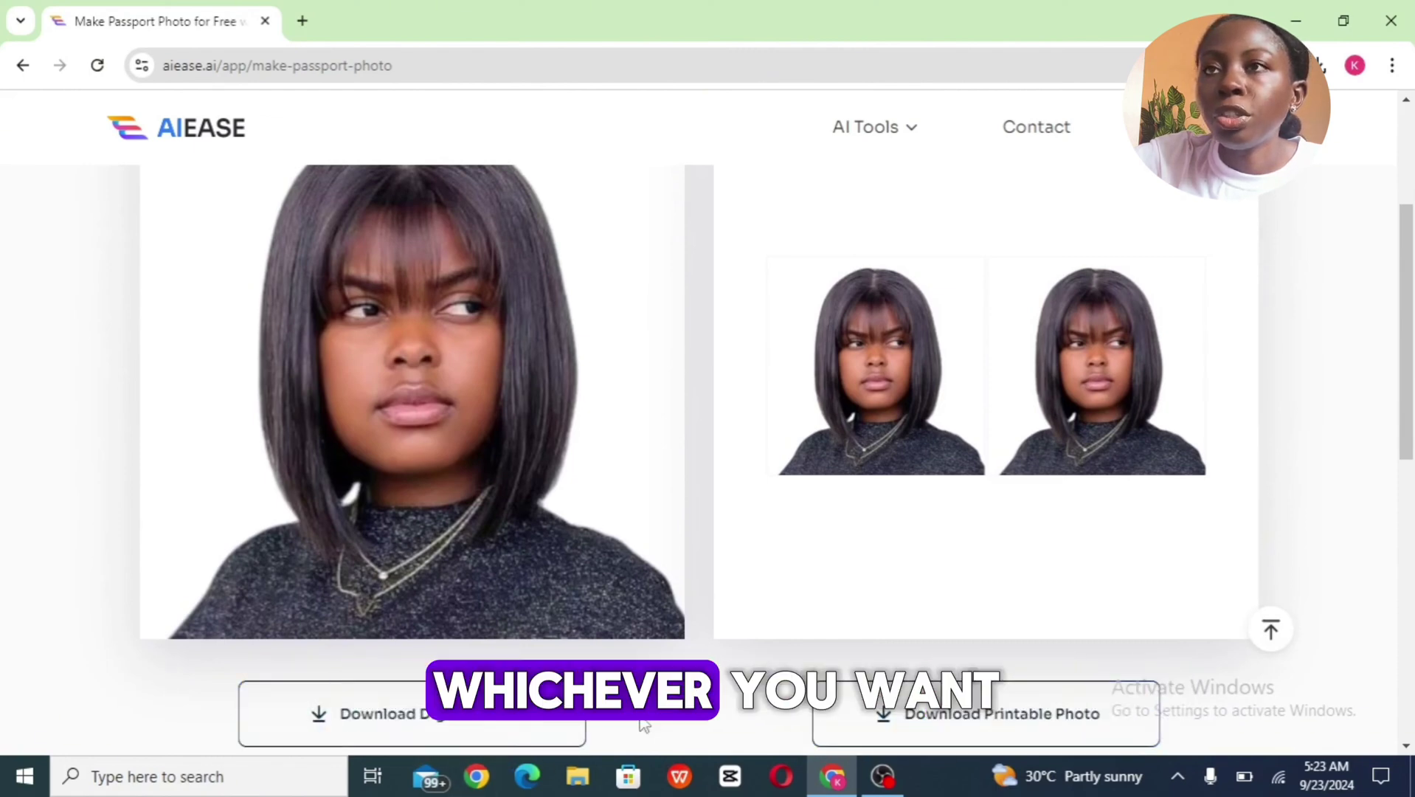
mouse_move(870, 127)
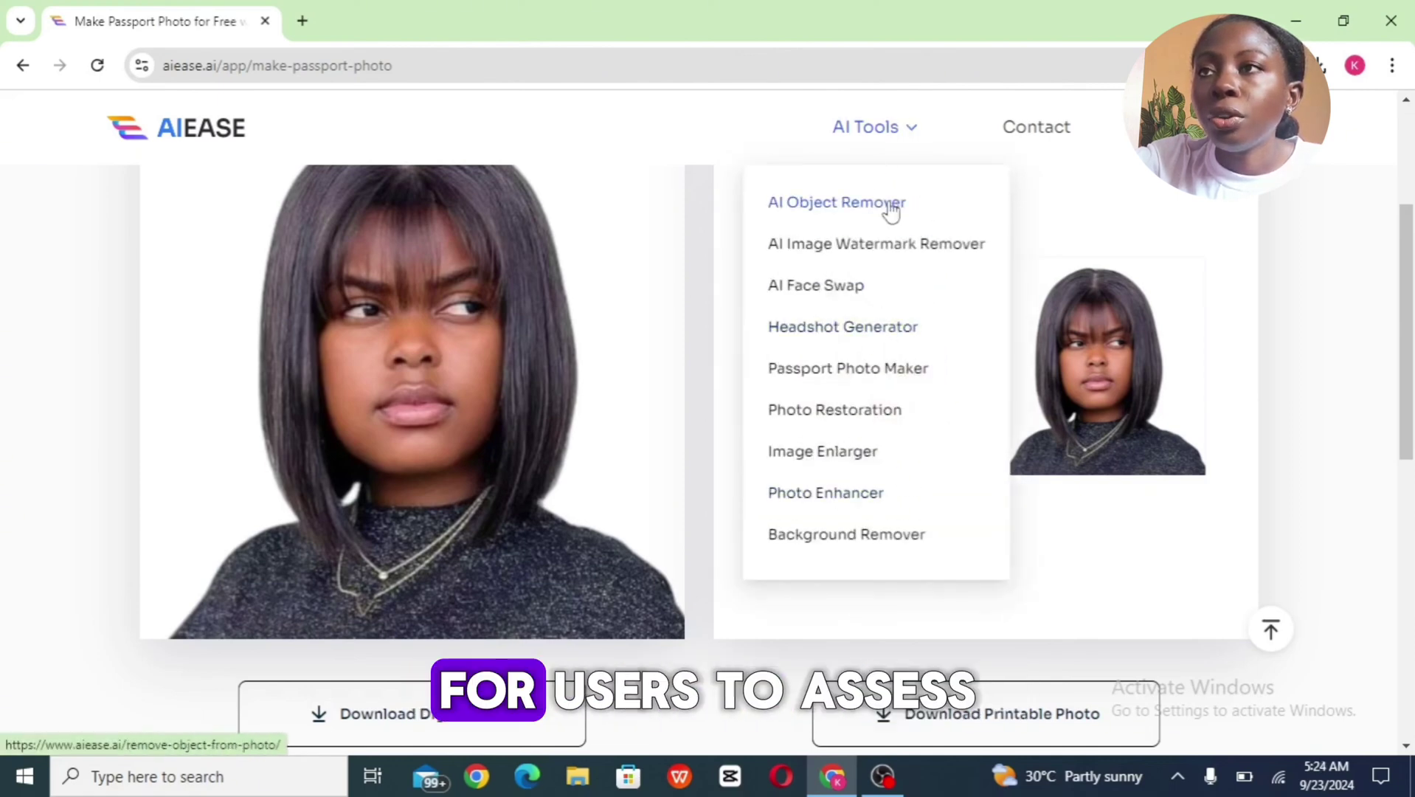
left_click(849, 206)
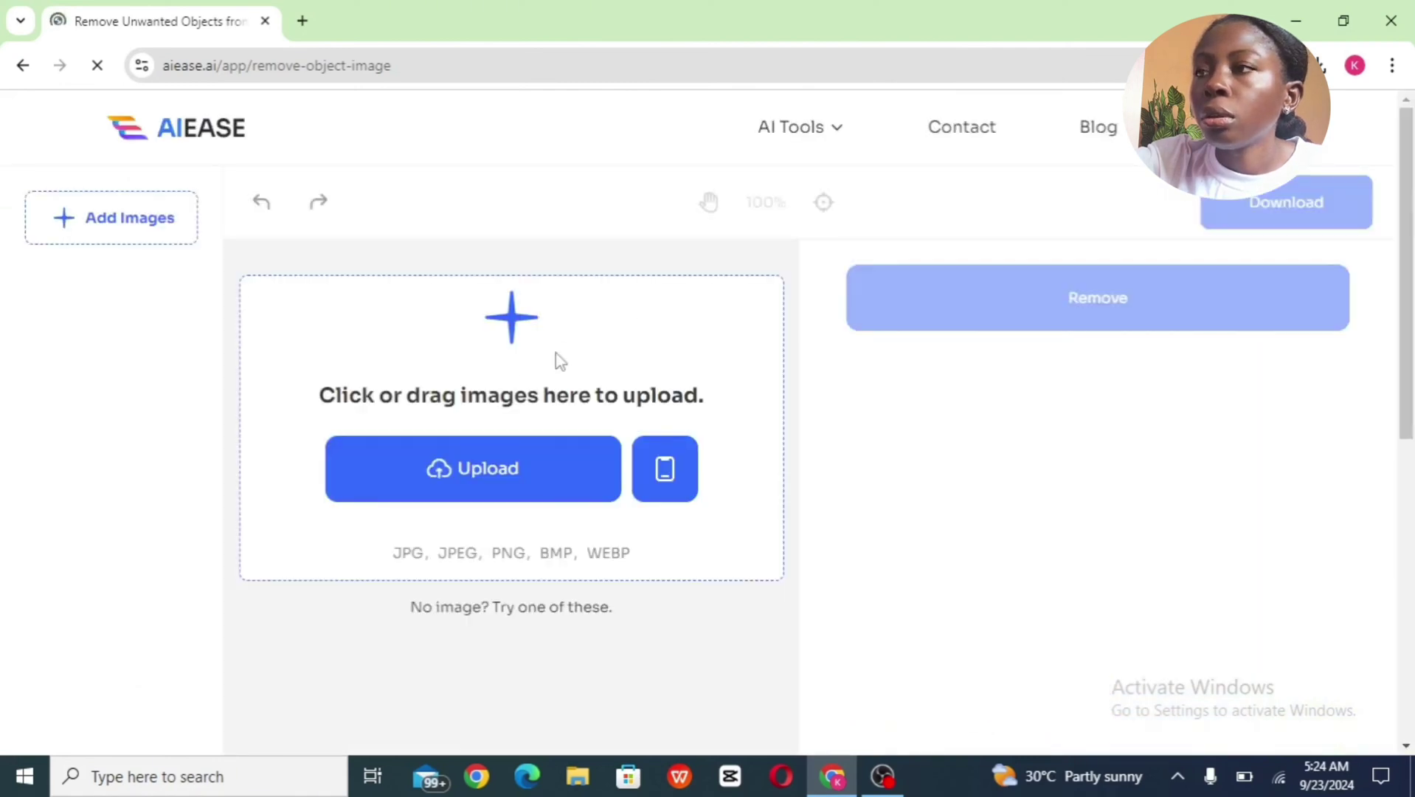
left_click(480, 487)
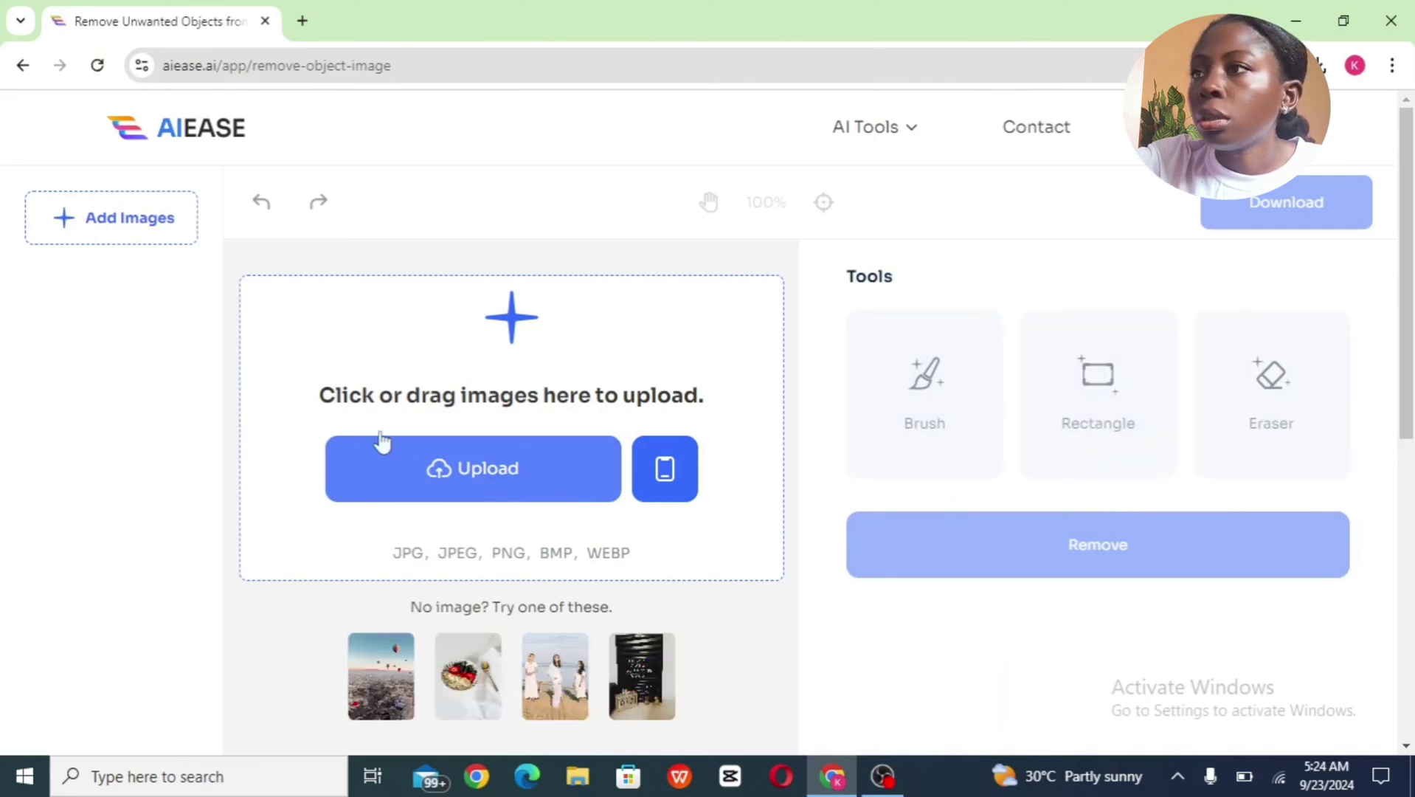
left_click(448, 466)
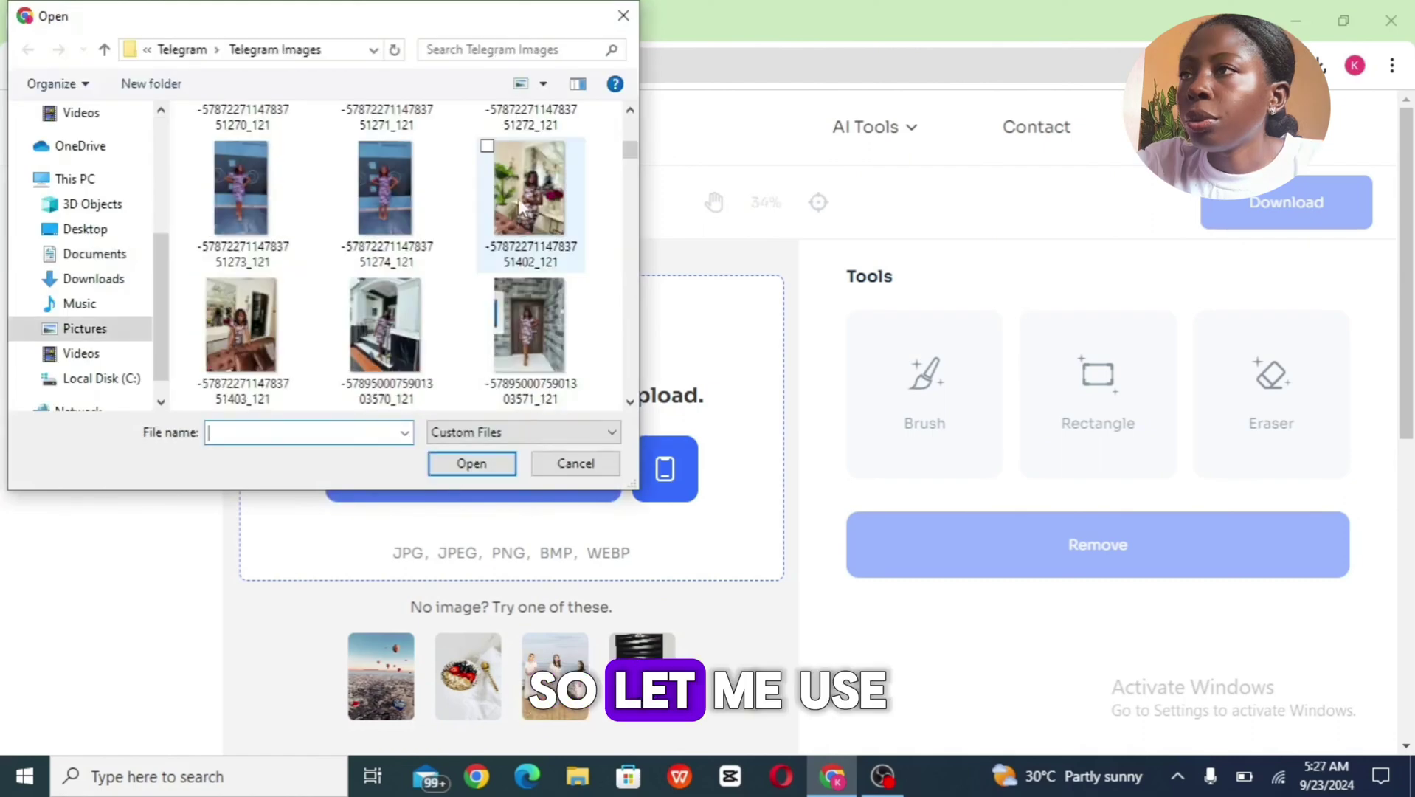
left_click(521, 207)
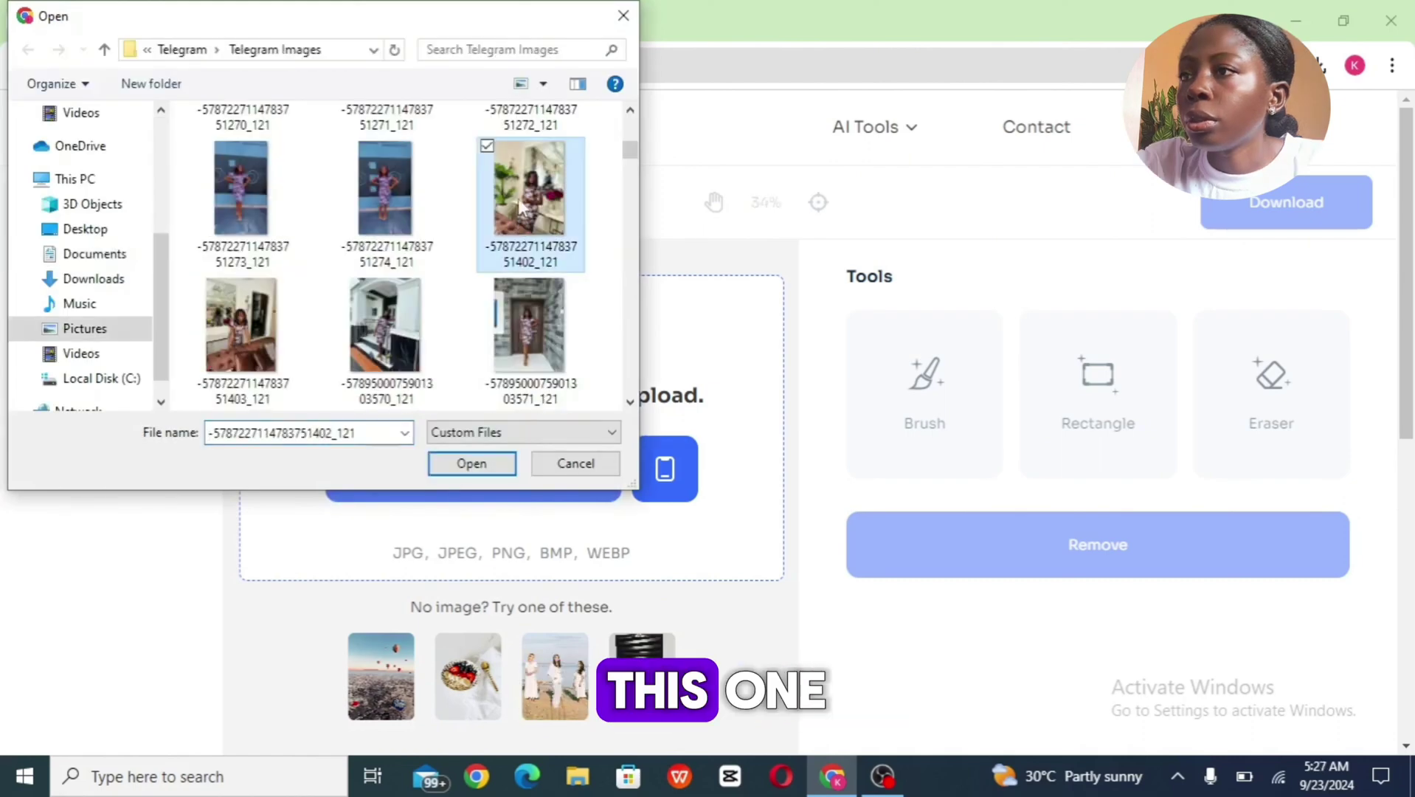
left_click(463, 465)
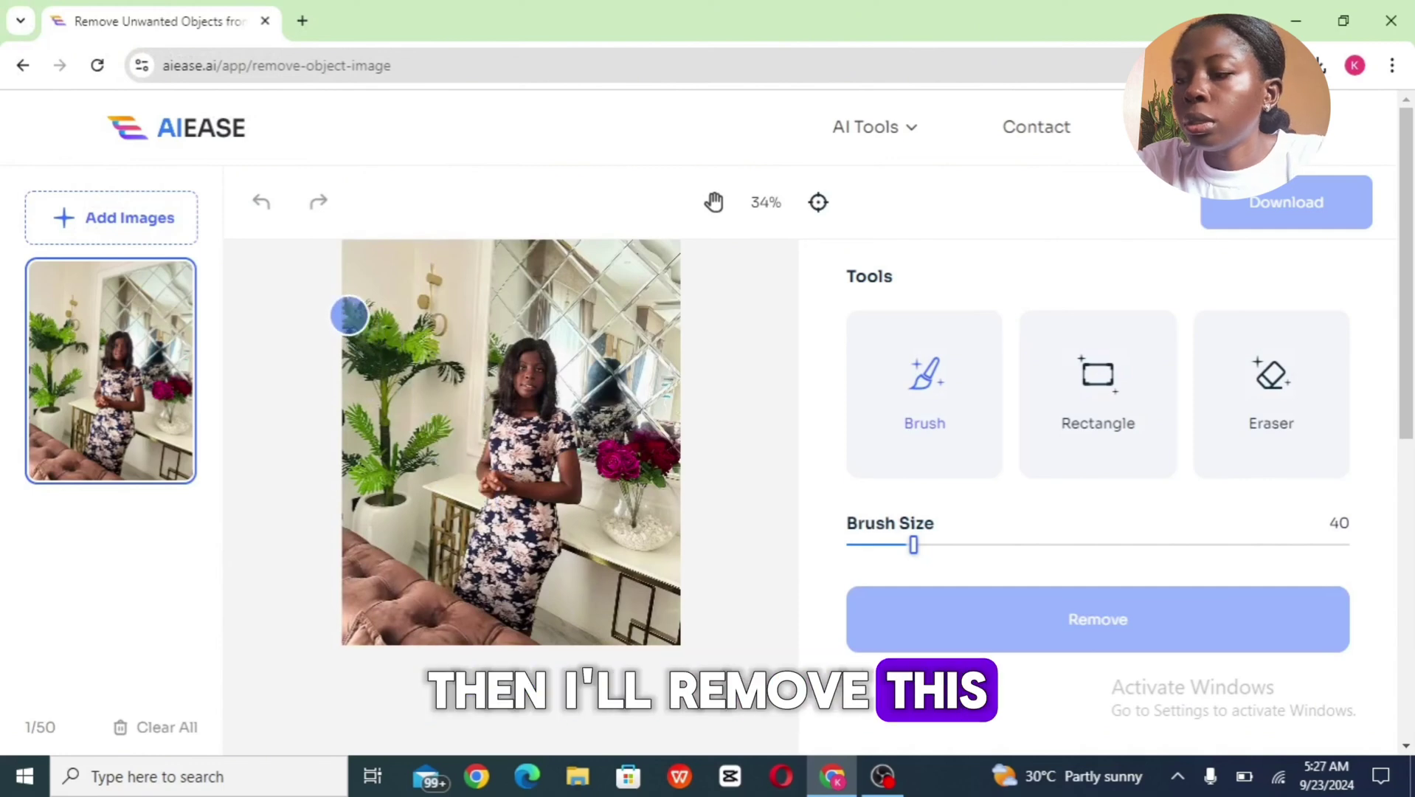
Brush over the potted plant beside the woman to remove it from the photo, and download the edited image
left_click_drag(349, 316, 432, 314)
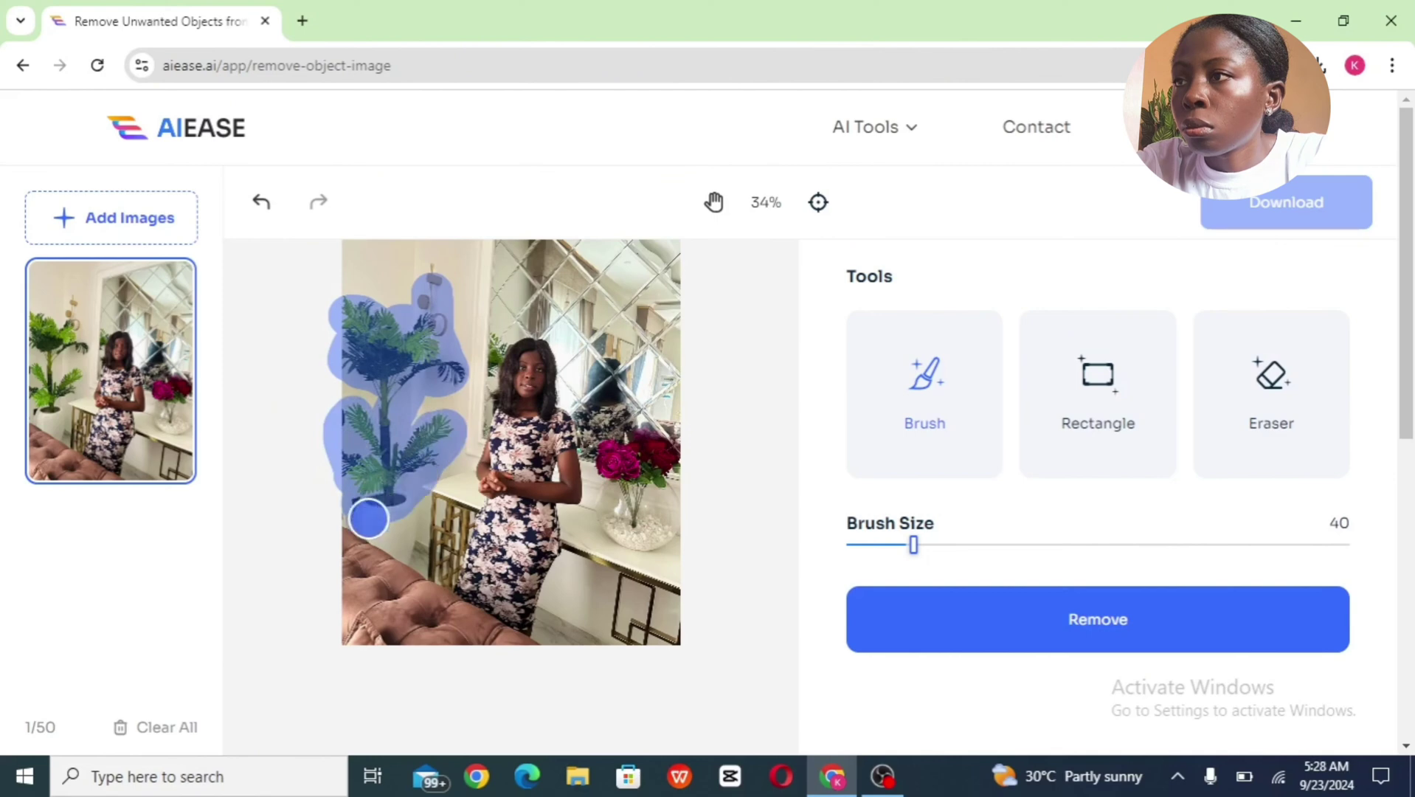
left_click_drag(367, 515, 408, 516)
left_click(1056, 636)
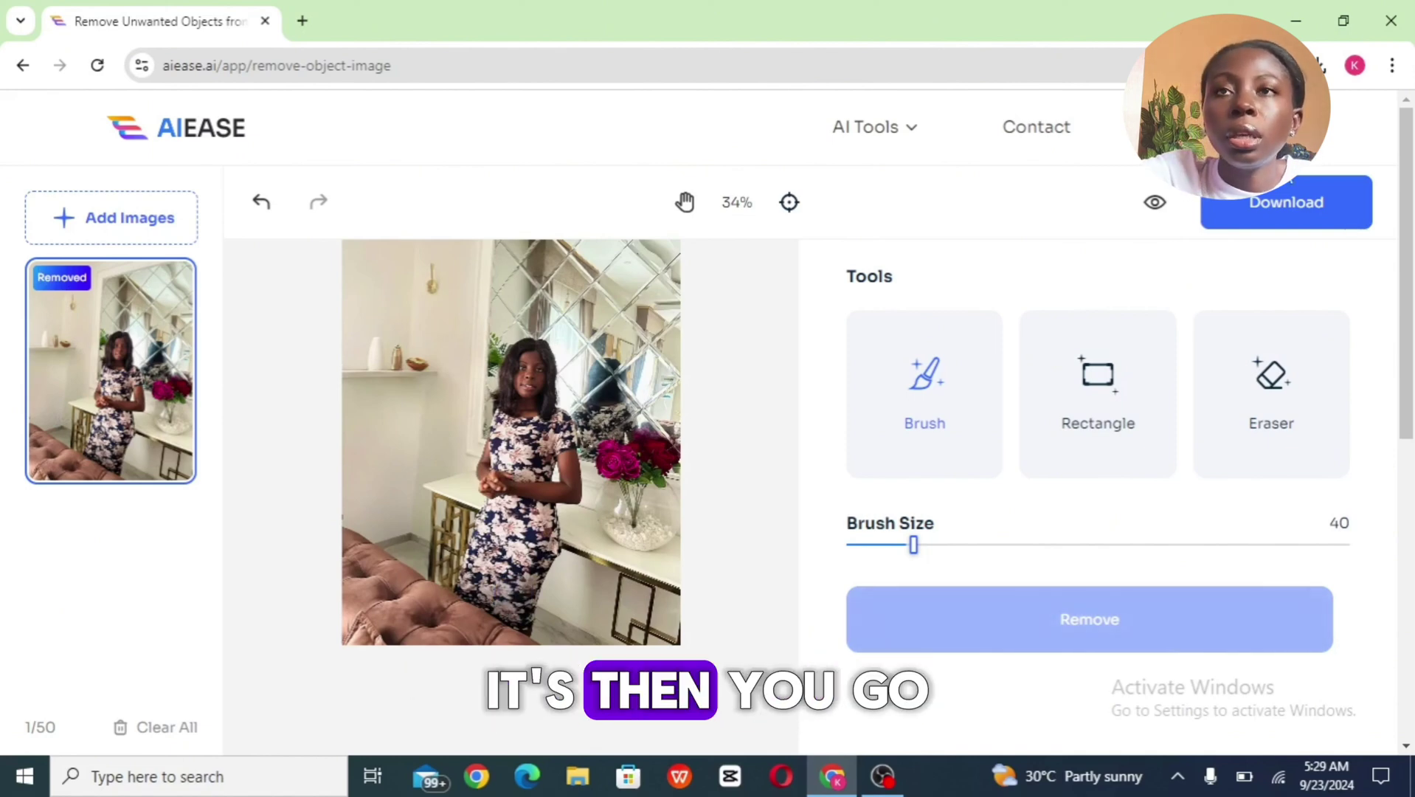
left_click(1364, 214)
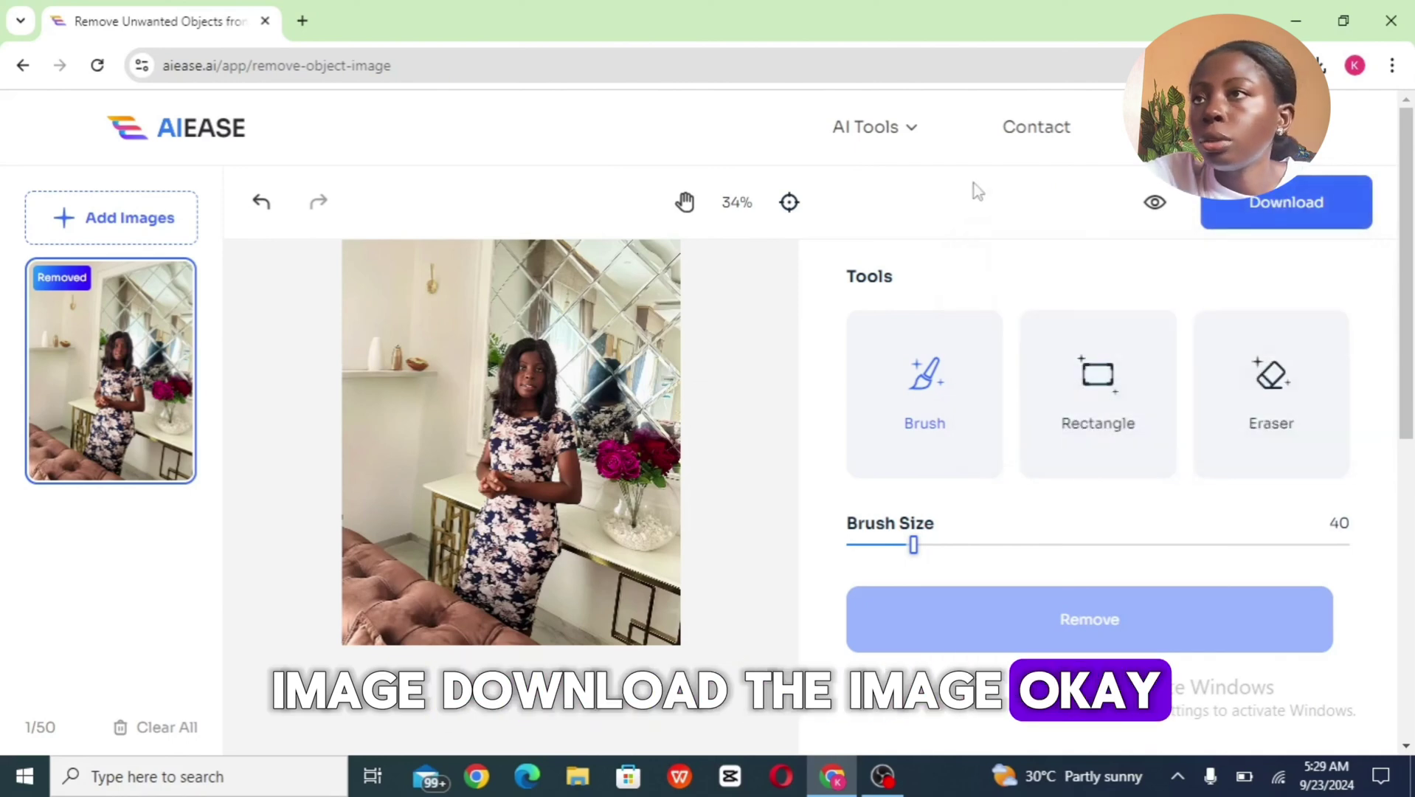
mouse_move(815, 137)
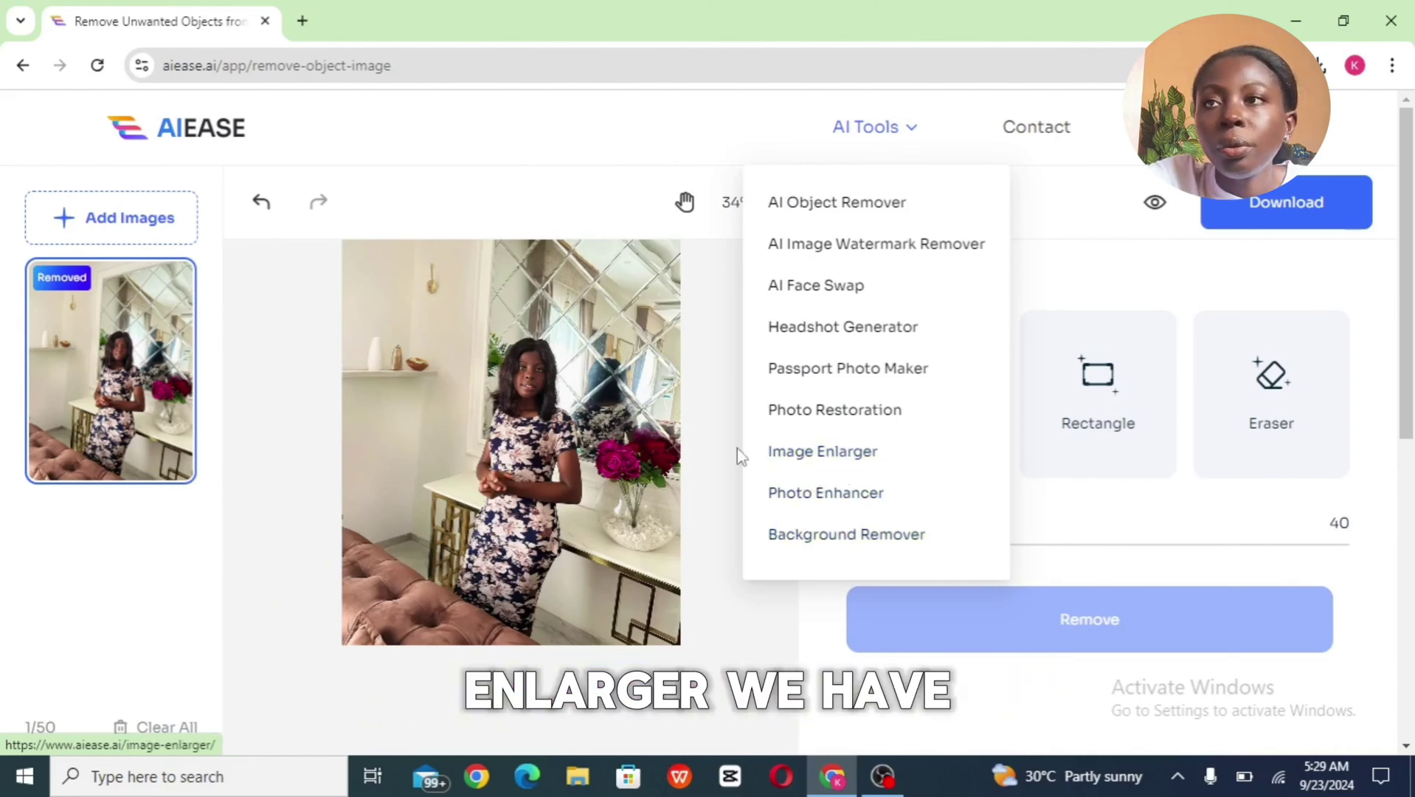
mouse_move(878, 133)
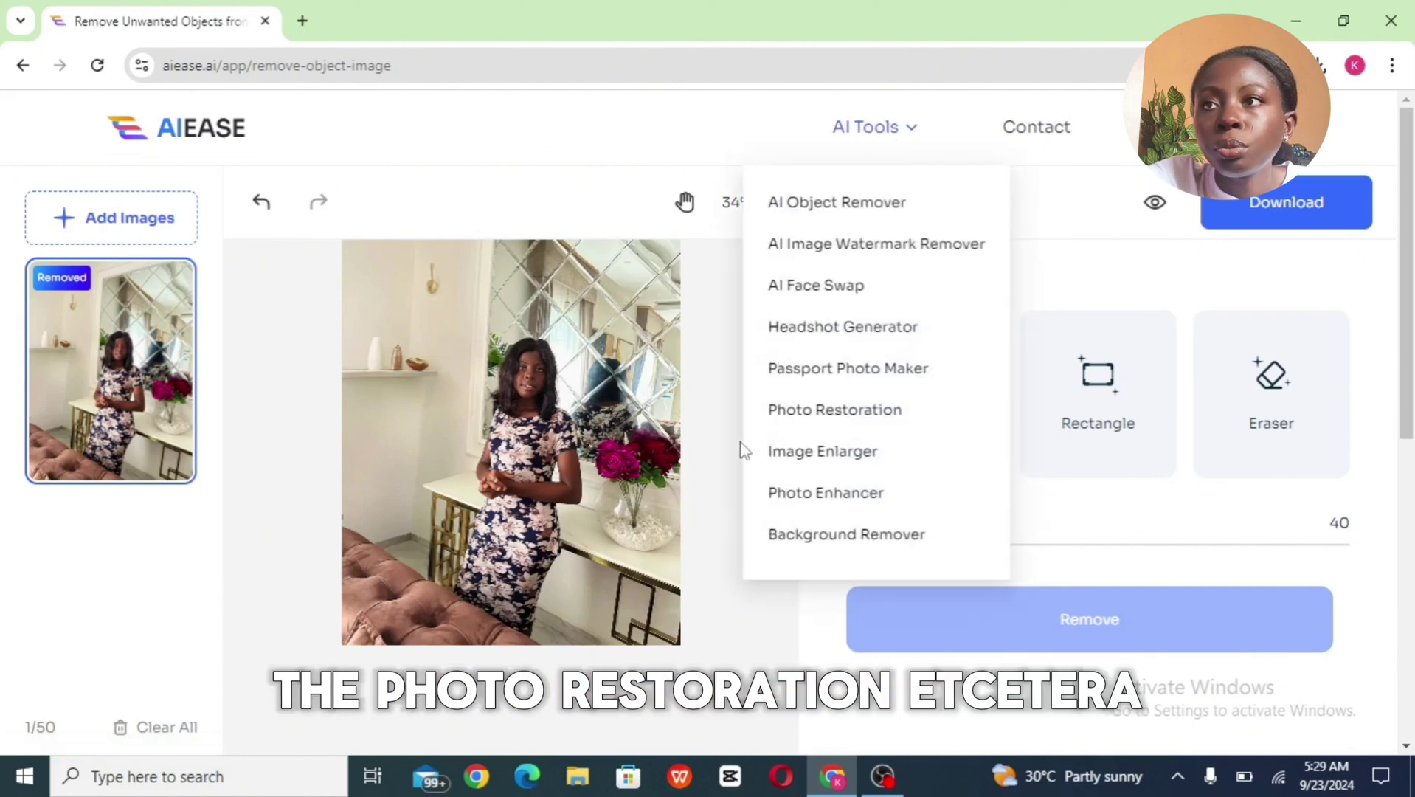